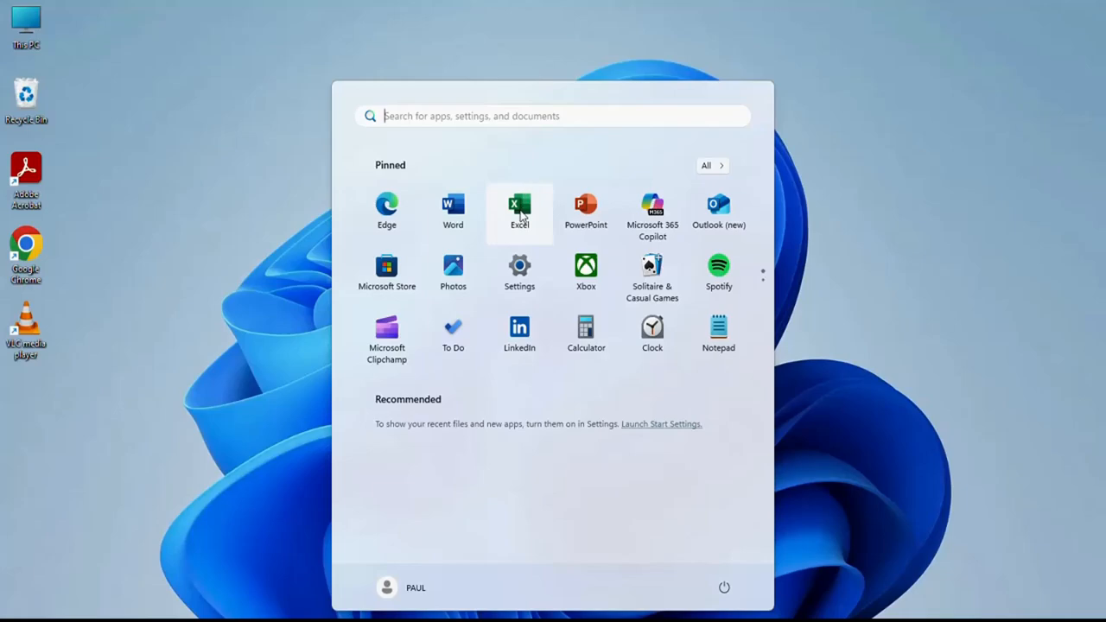
- Start Excel and create a blank workbook
click(519, 210)
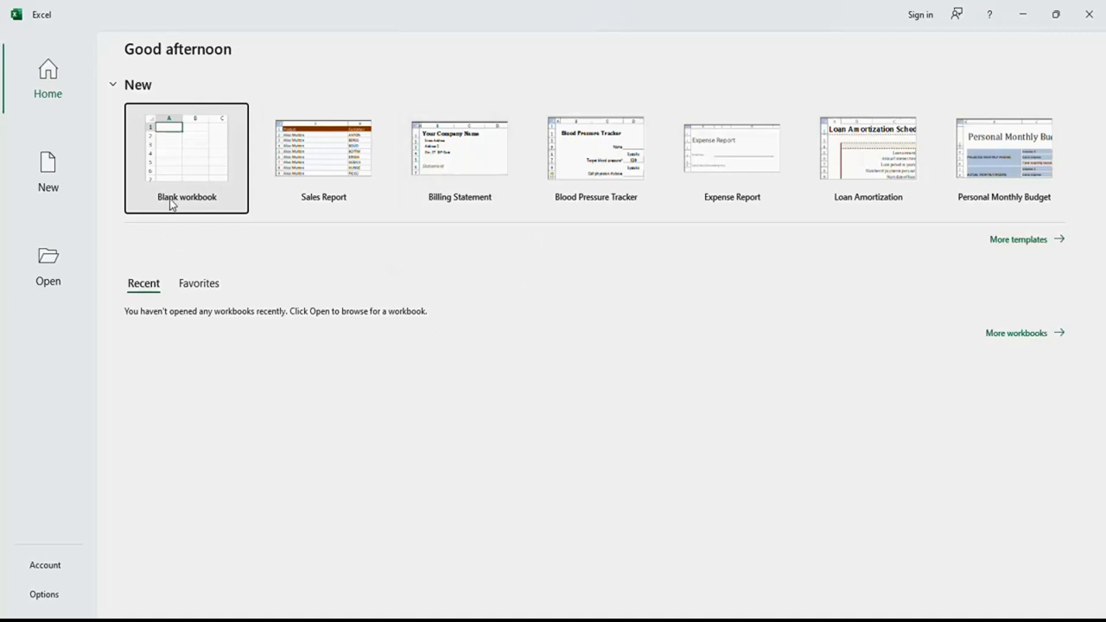
click(193, 175)
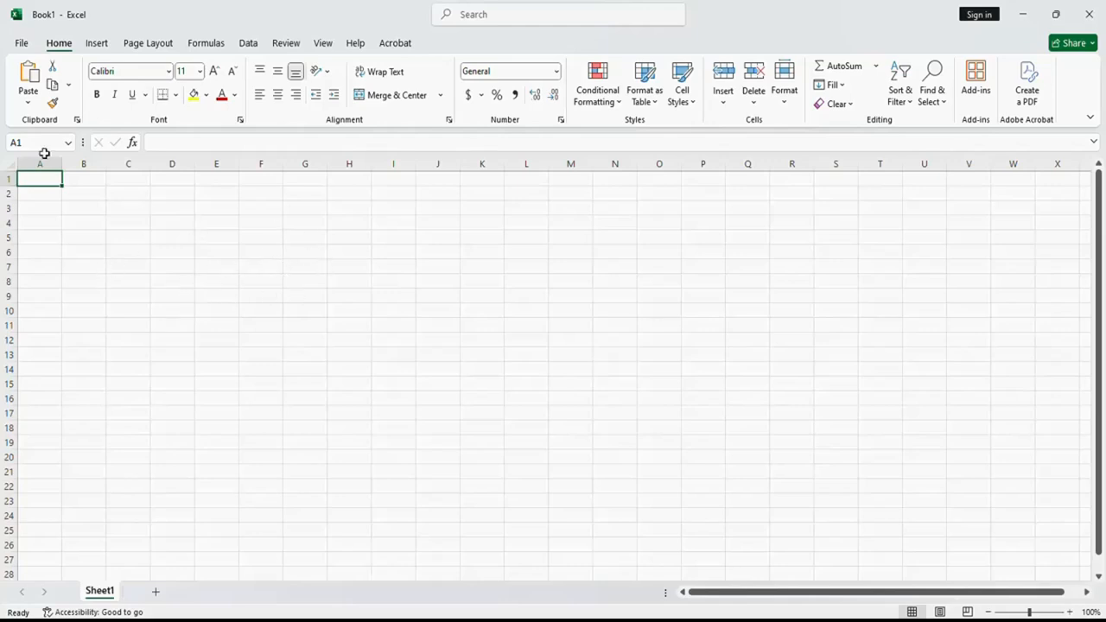
- Save the workbook to the Desktop as First Excel Document, in Excel Workbook format
click(23, 45)
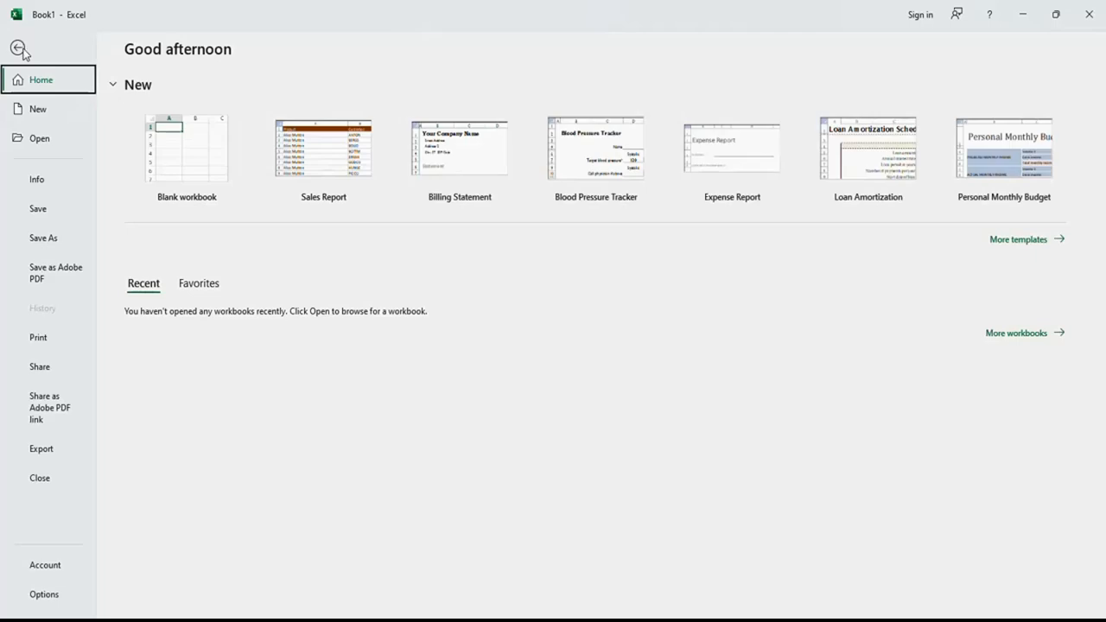
click(47, 245)
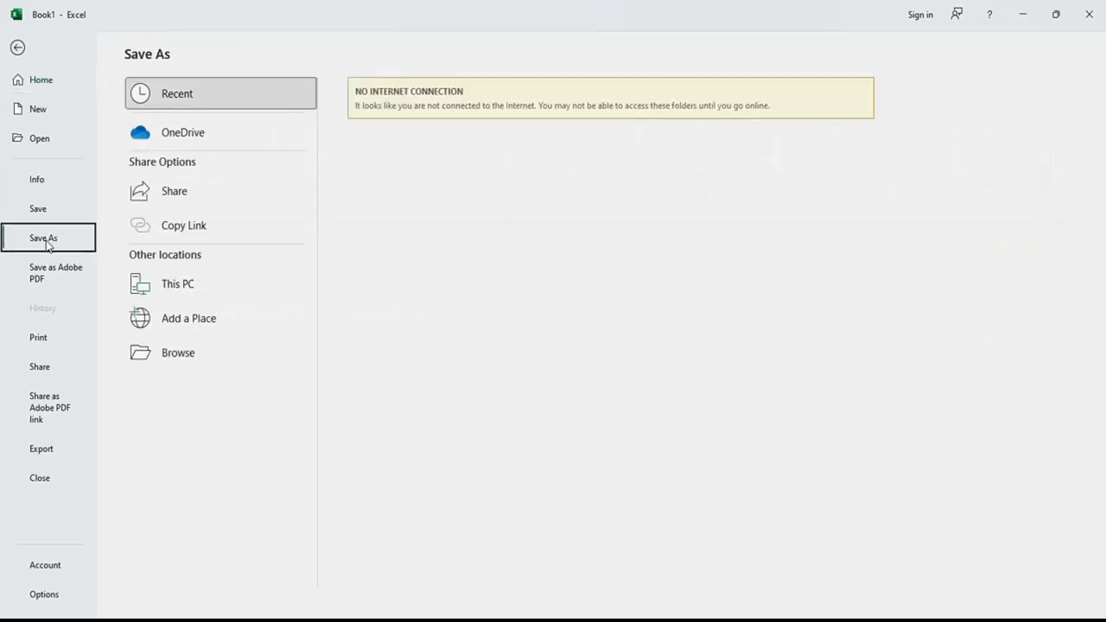
click(177, 357)
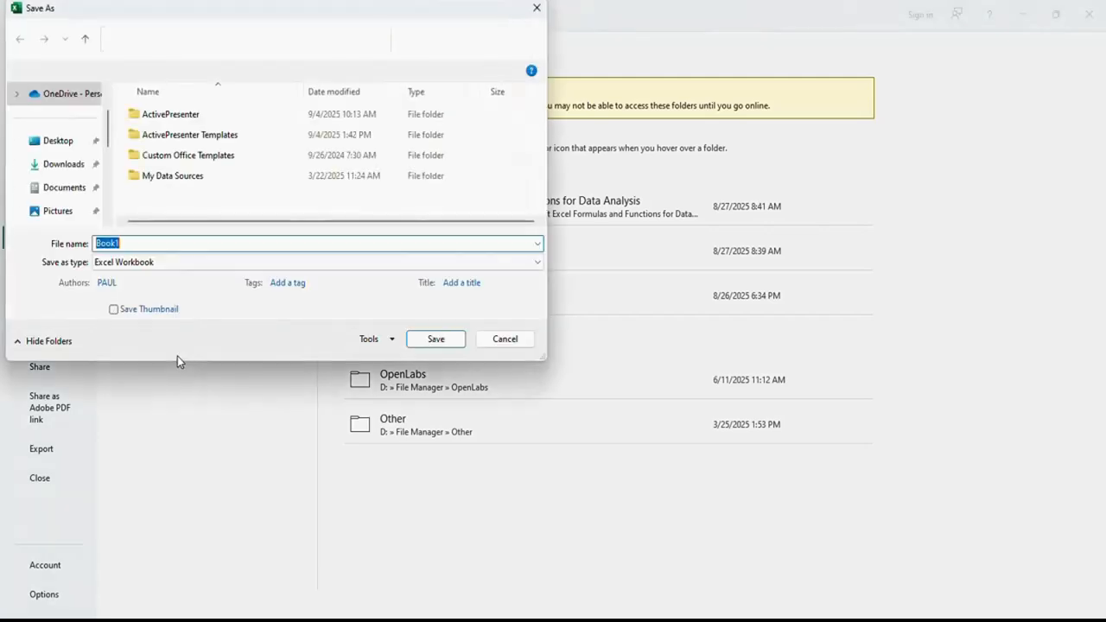
click(58, 143)
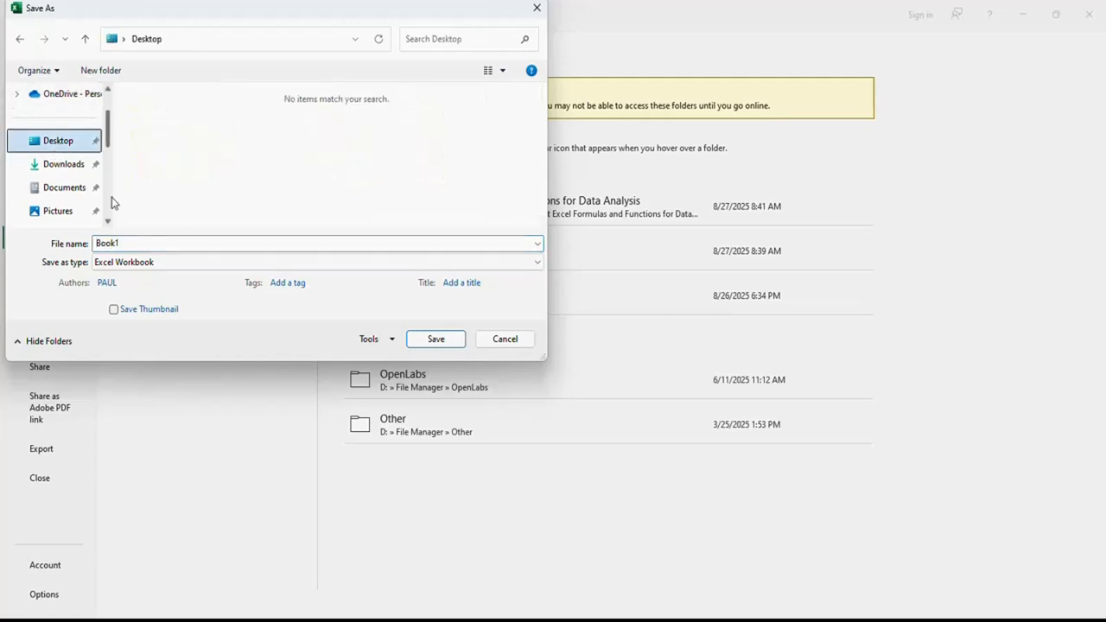
double_click(126, 243)
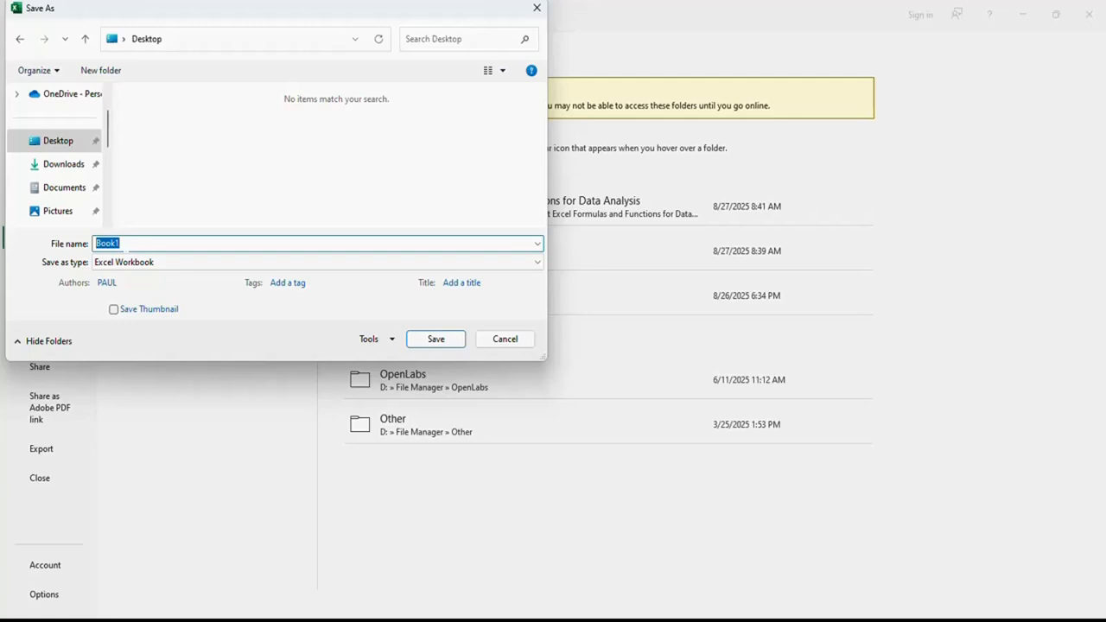
text(First Excel Document)
click(431, 350)
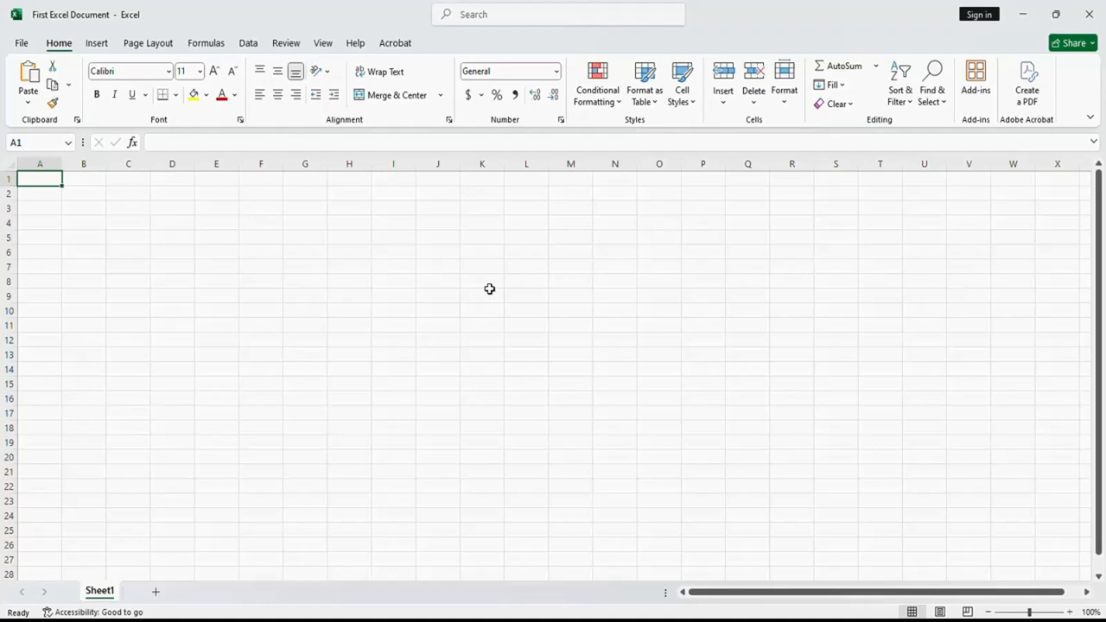
- Close the workbook and open First Excel Document from the desktop
click(1089, 15)
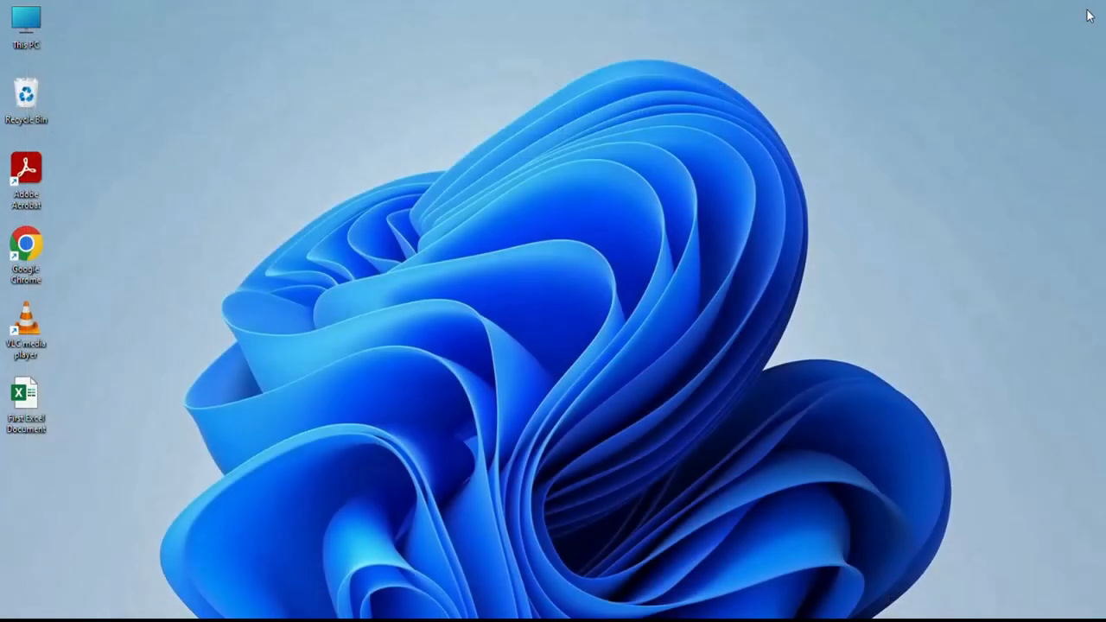
right_click(30, 416)
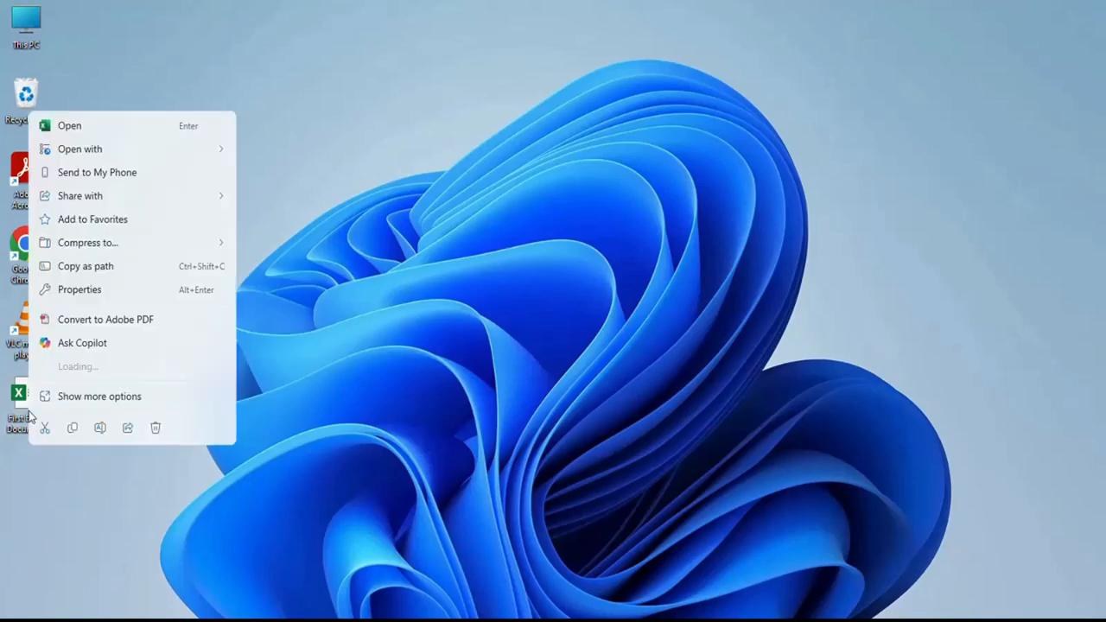
click(71, 129)
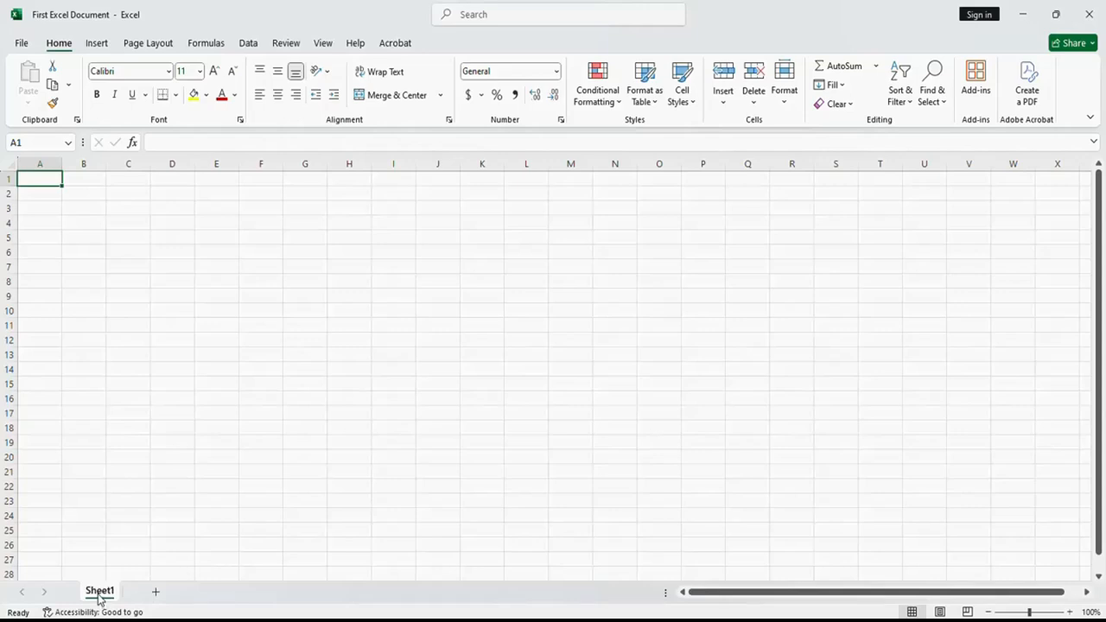
- Add four new worksheets after Sheet1 and save the workbook
click(156, 593)
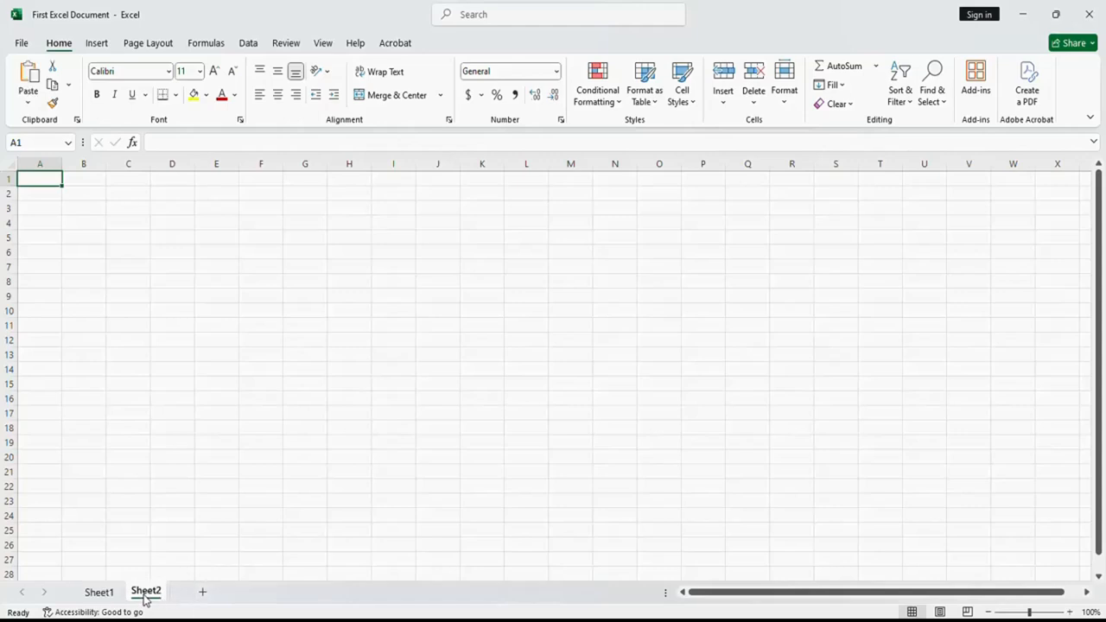
click(203, 595)
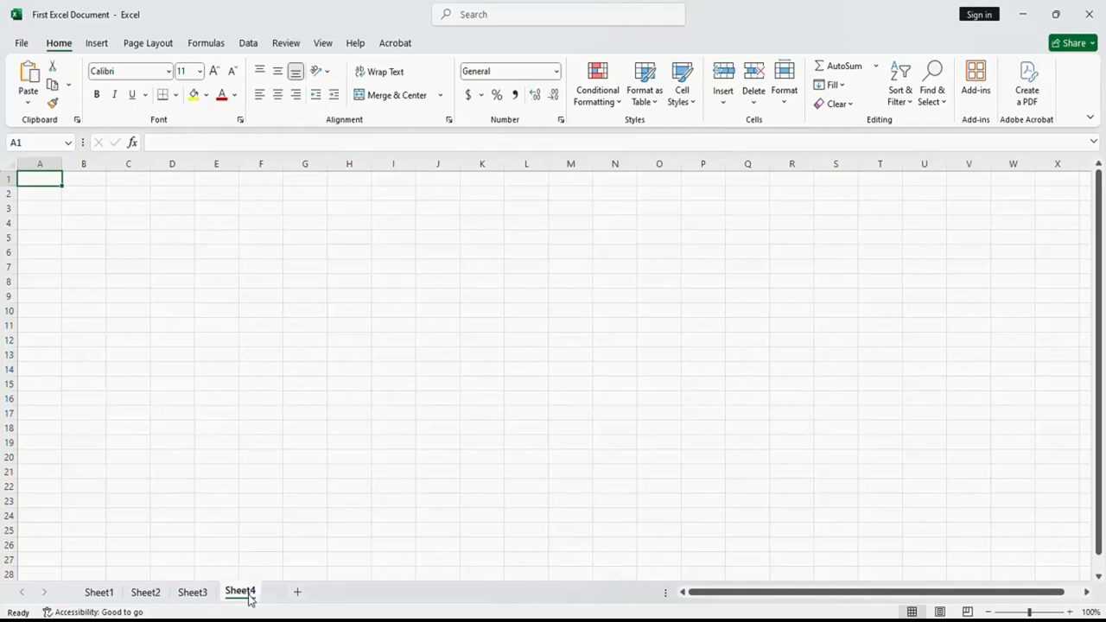
click(297, 592)
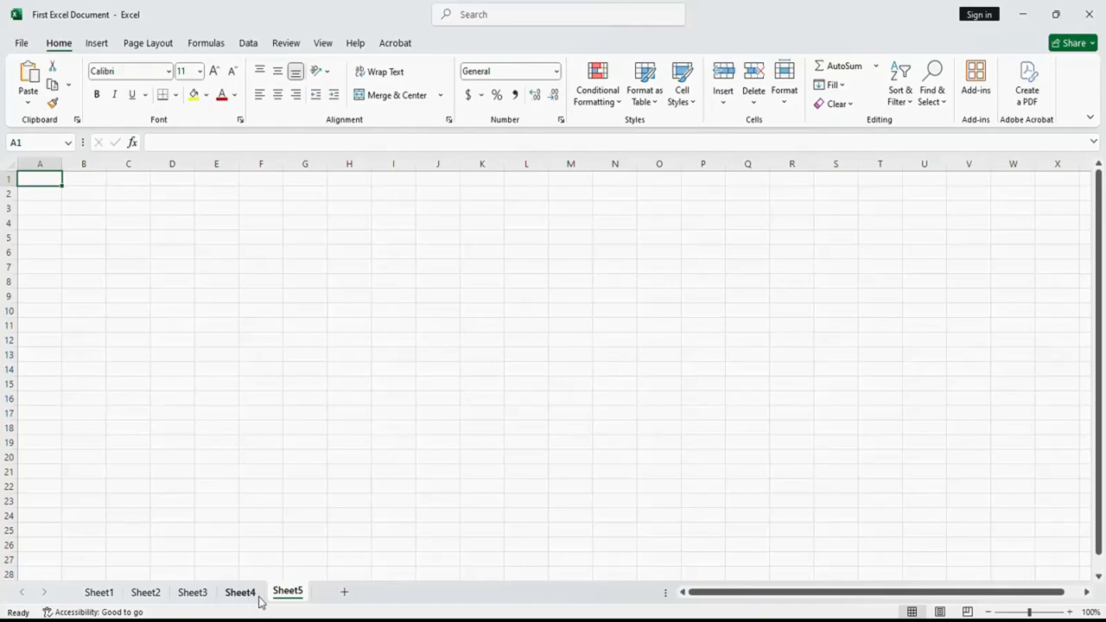
click(27, 45)
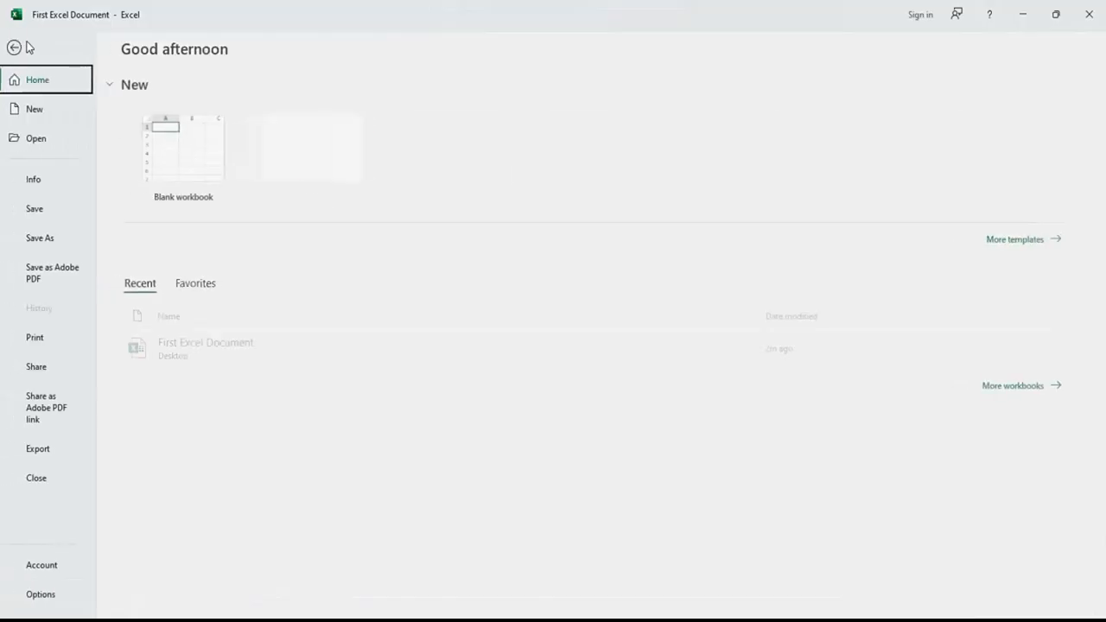
click(39, 212)
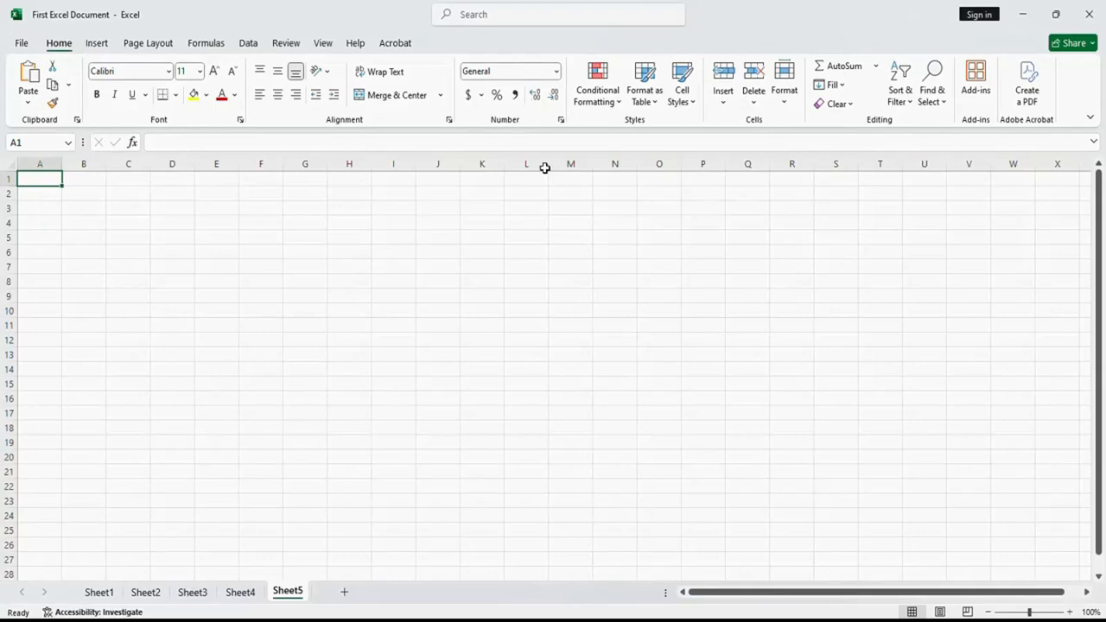
- Close Excel and reopen the saved First Excel Document from the desktop
click(1094, 17)
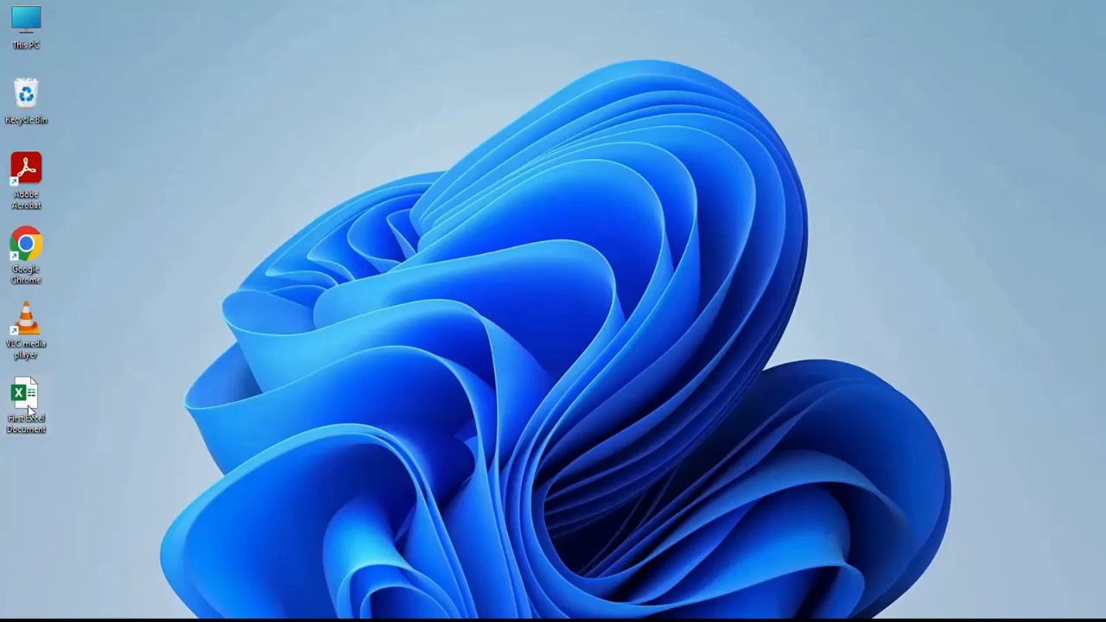
double_click(30, 408)
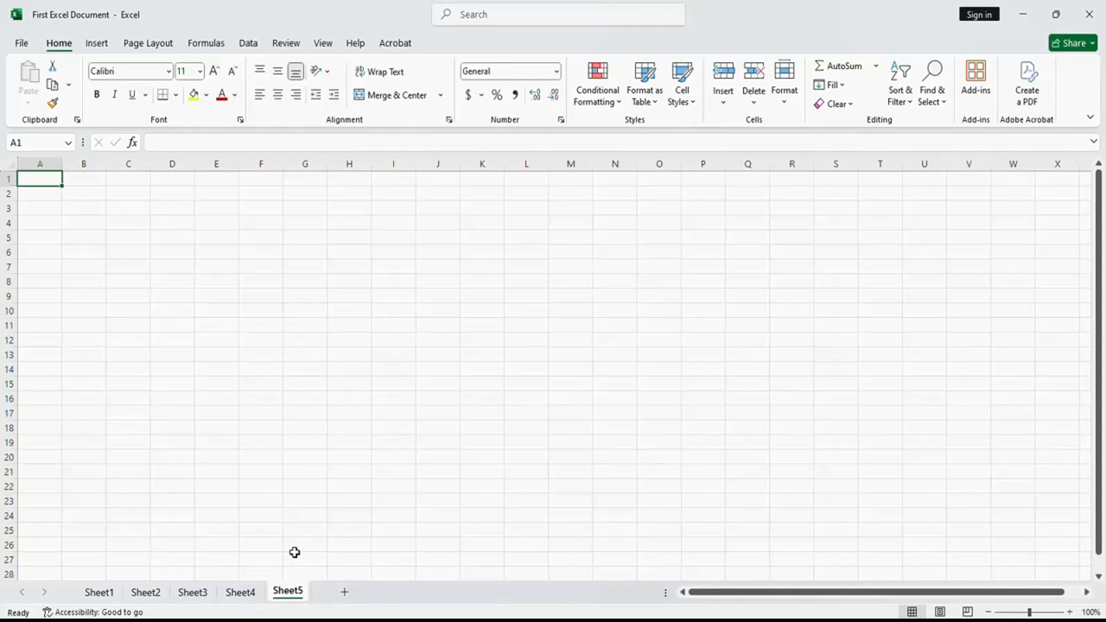
- Delete the worksheets Sheet5, Sheet4, Sheet3 and Sheet2, keeping only Sheet1
right_click(288, 596)
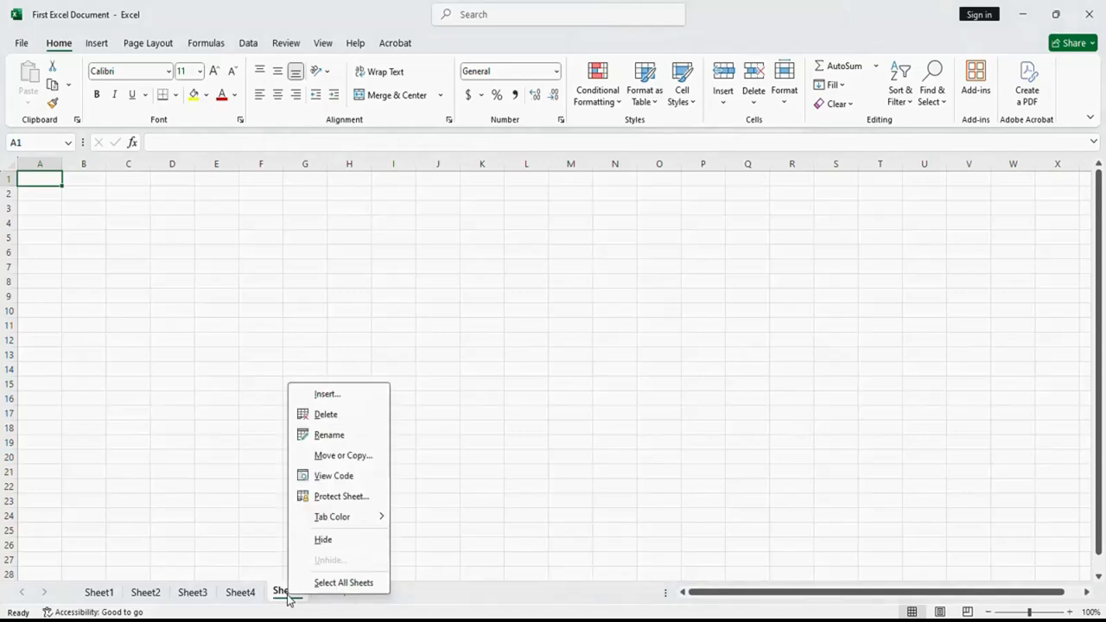
click(327, 415)
right_click(252, 595)
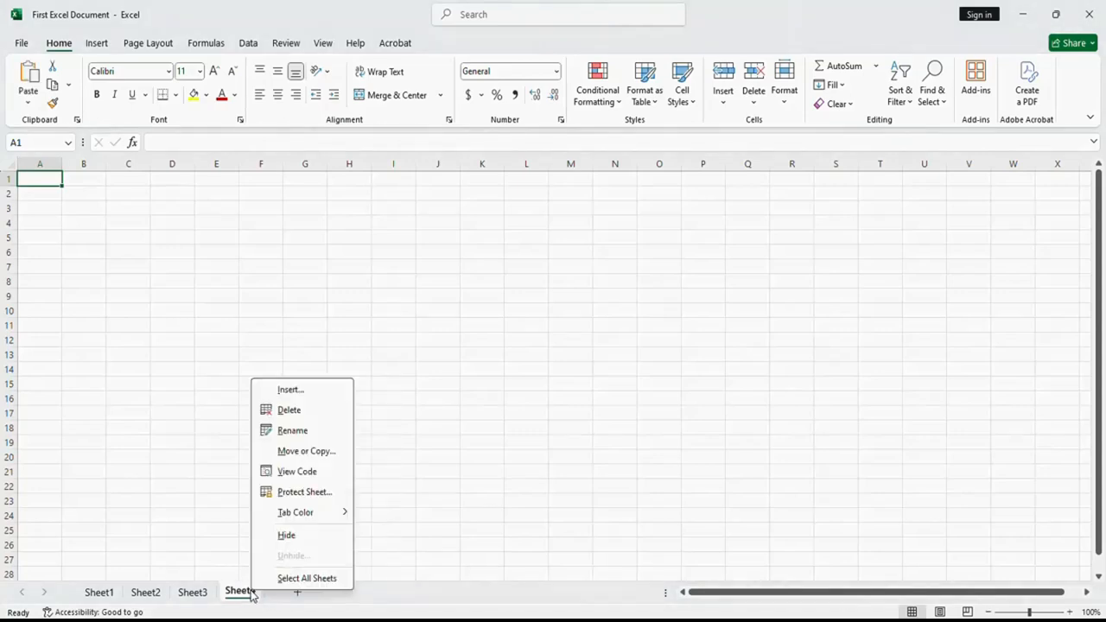
click(288, 412)
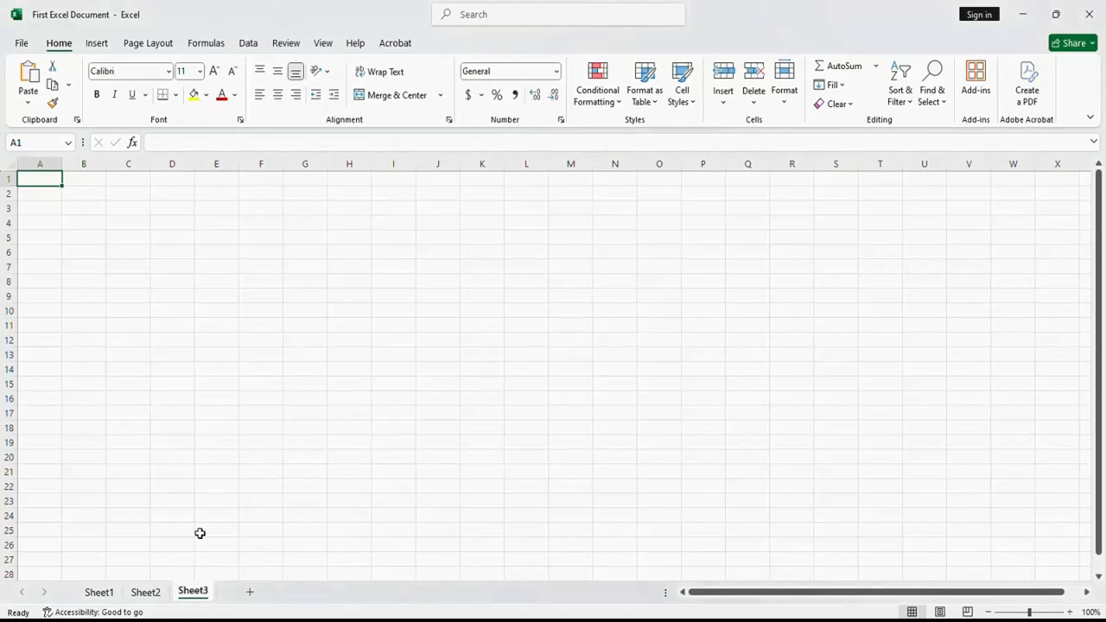
right_click(185, 594)
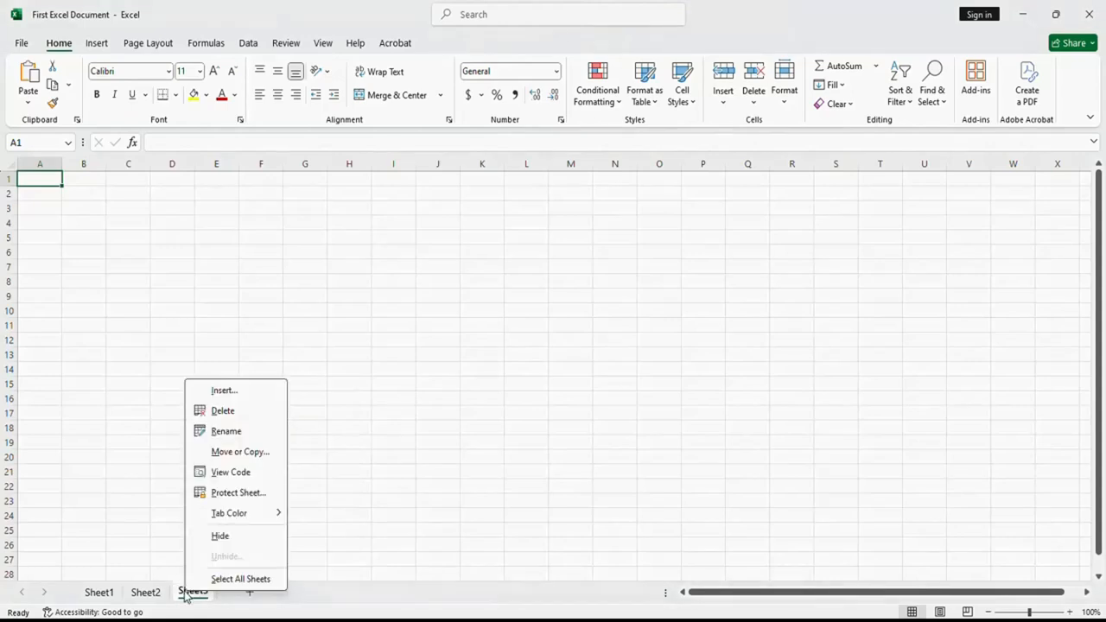
click(221, 413)
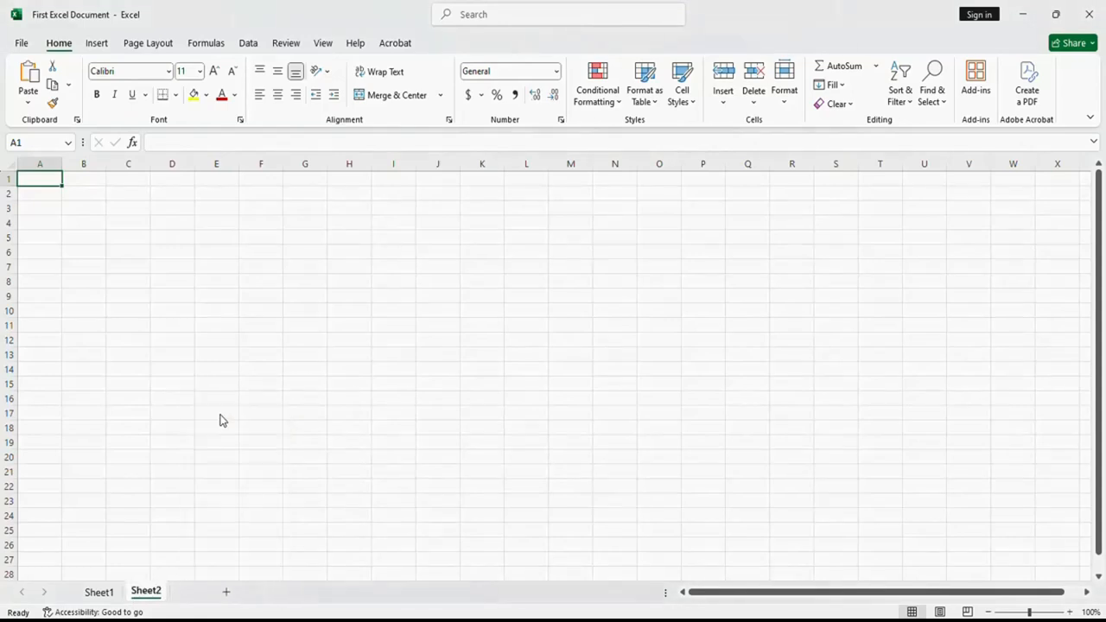
right_click(152, 595)
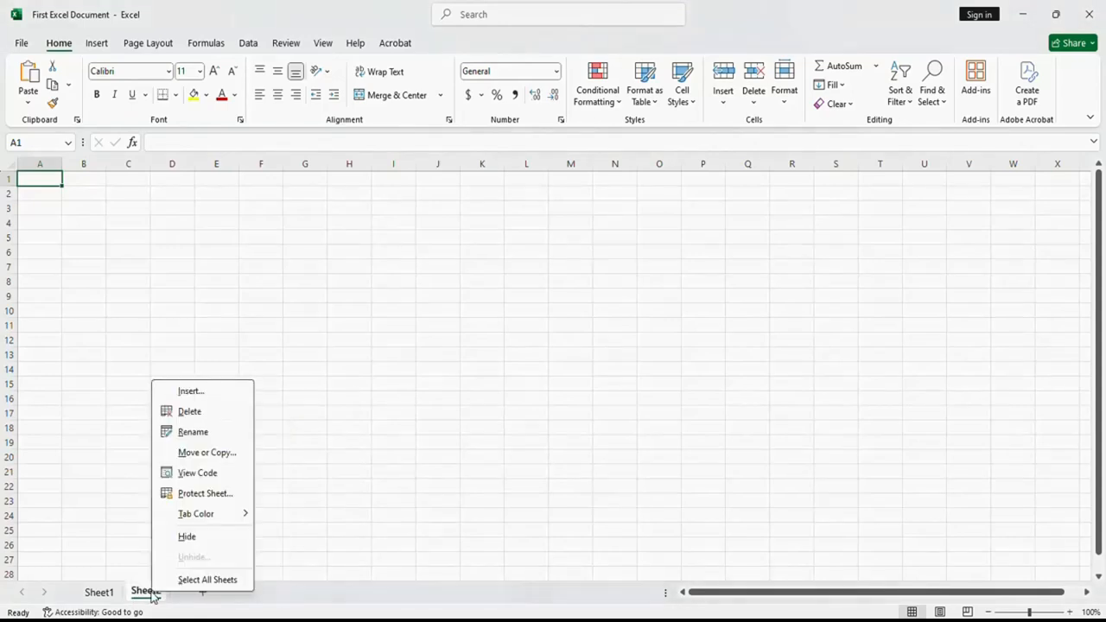
click(186, 412)
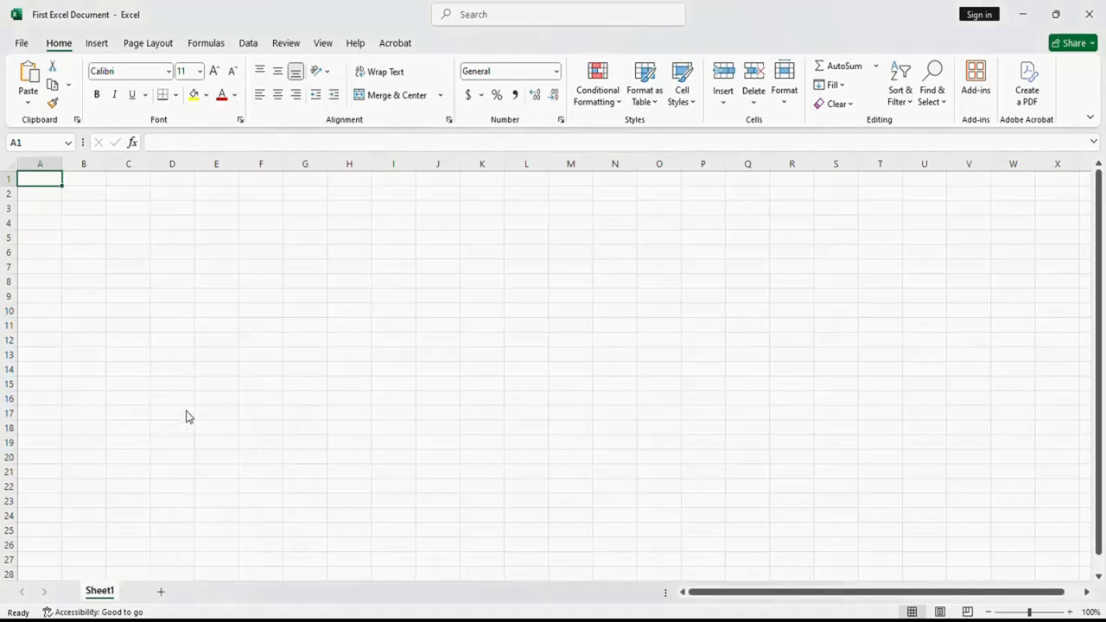
right_click(108, 596)
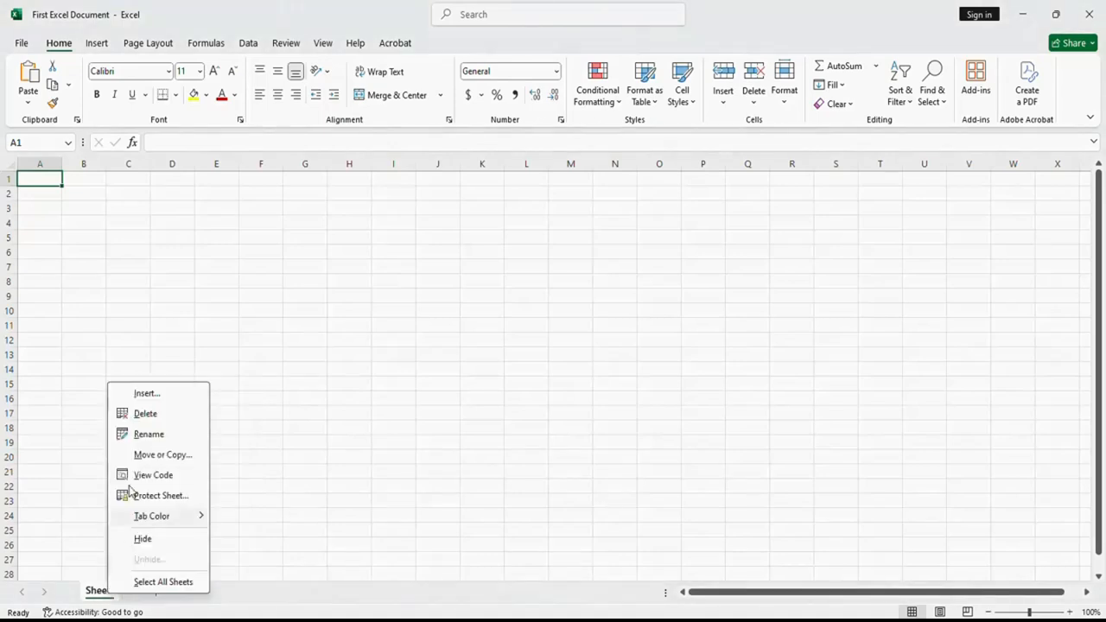
click(149, 432)
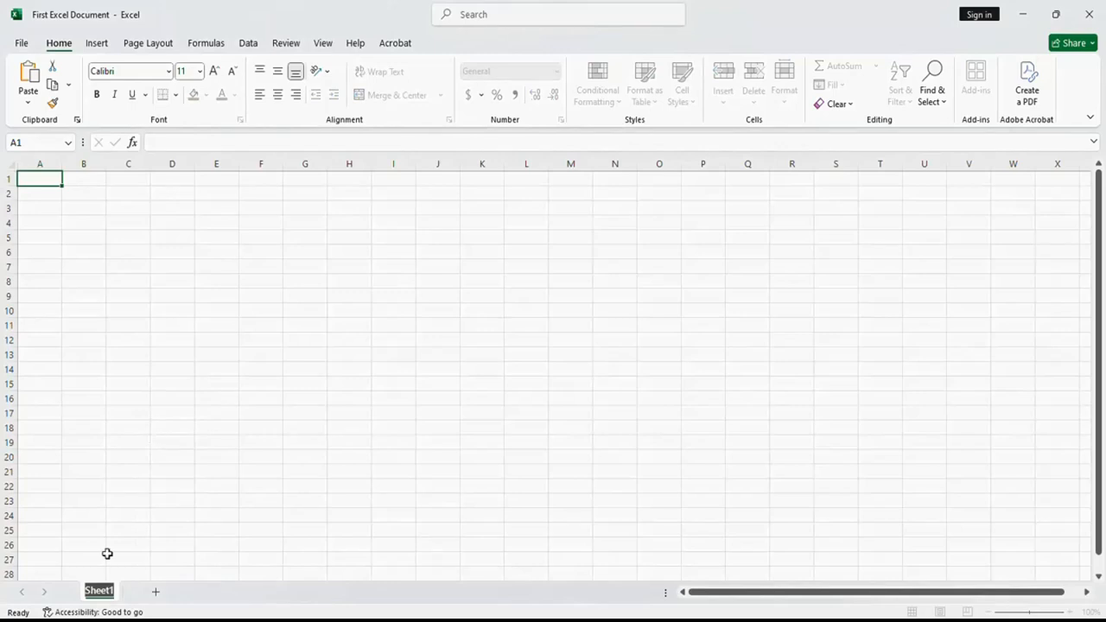
click(105, 590)
click(156, 591)
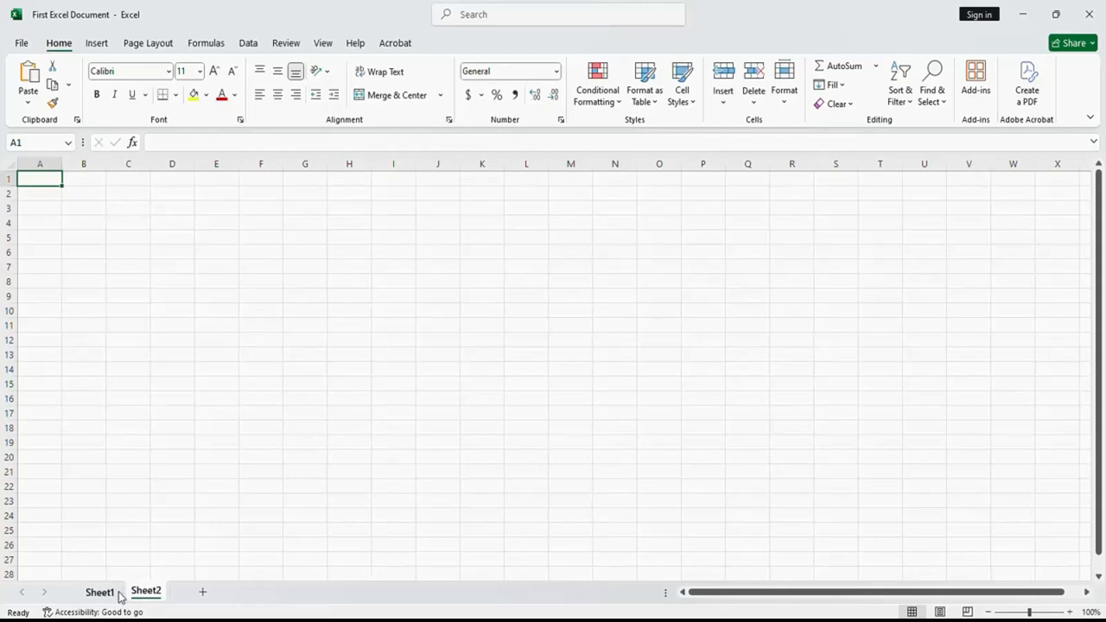
right_click(158, 594)
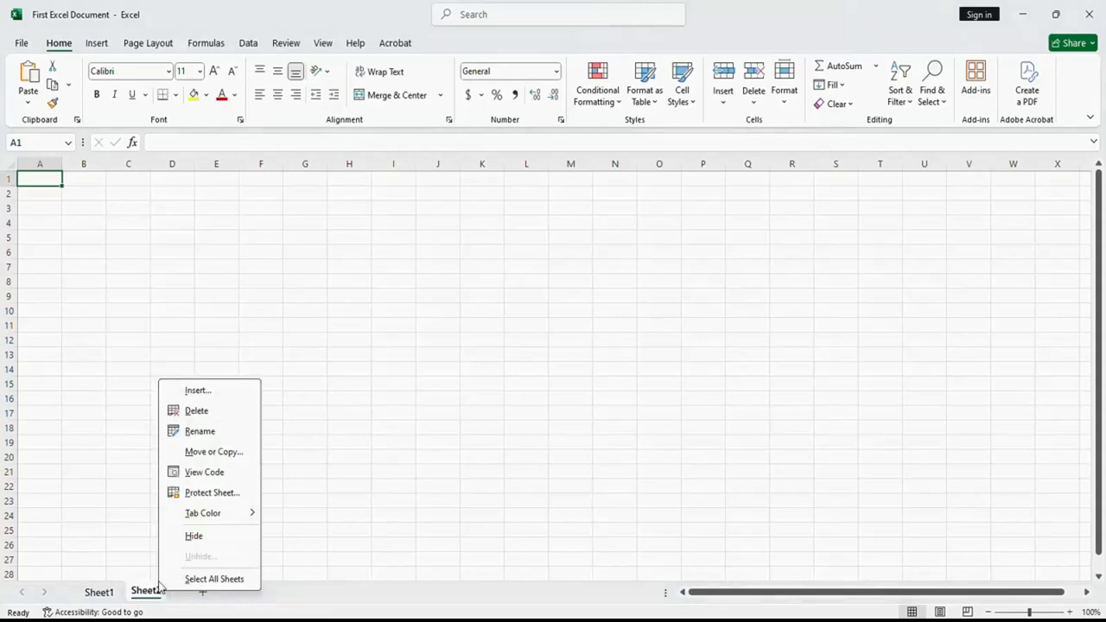
click(197, 413)
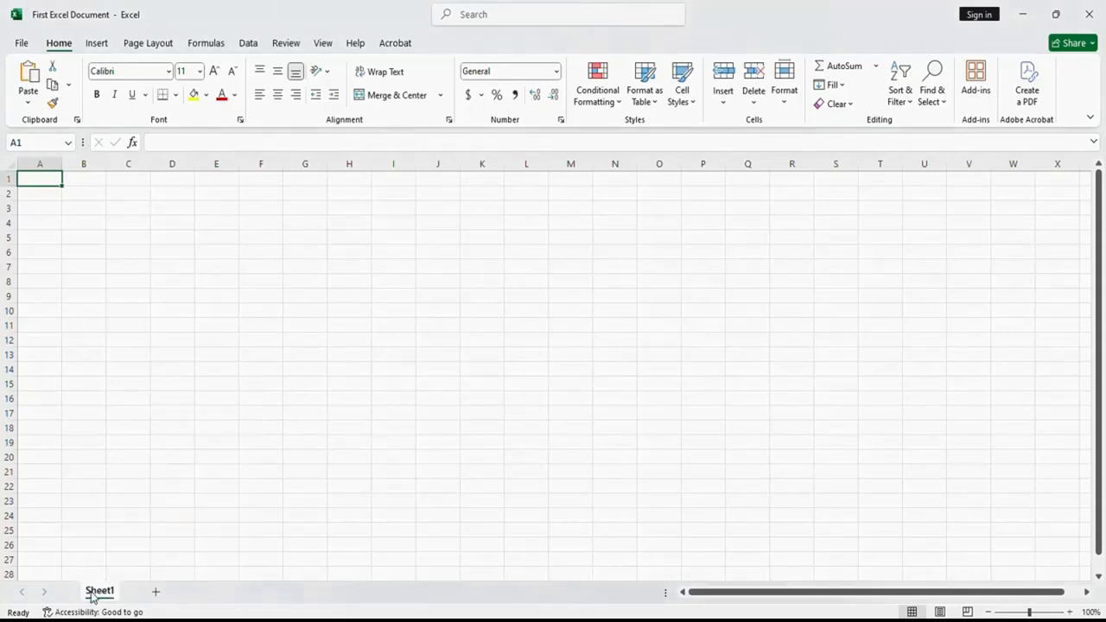
- Rename Sheet1 with the owner's first name and add a new worksheet after it
right_click(95, 594)
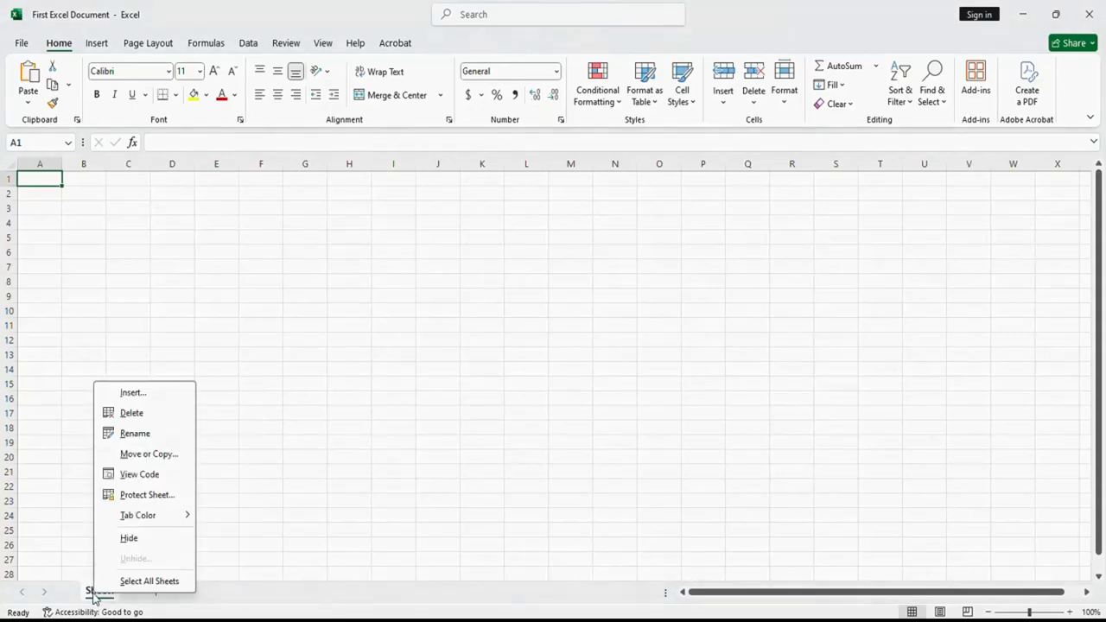
click(134, 435)
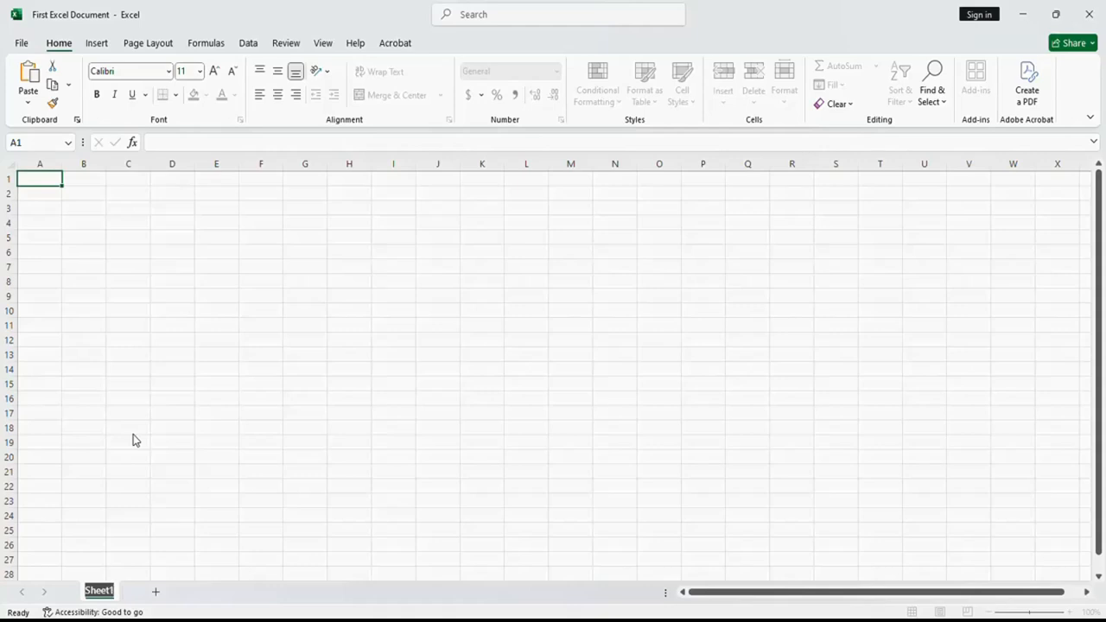
text(Paul)
key(Return)
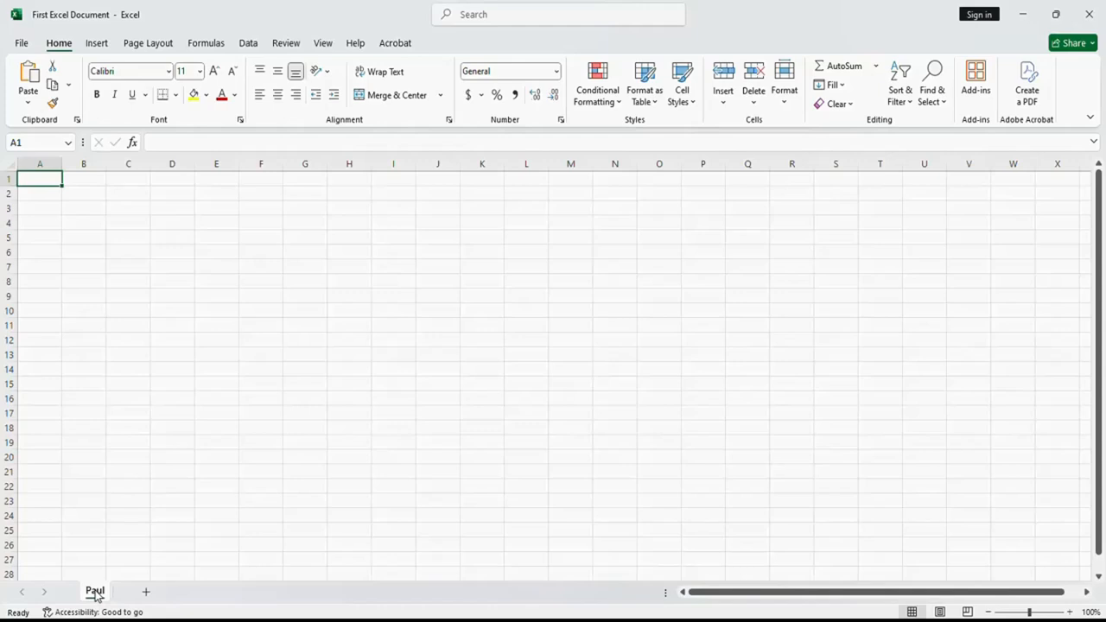
click(147, 596)
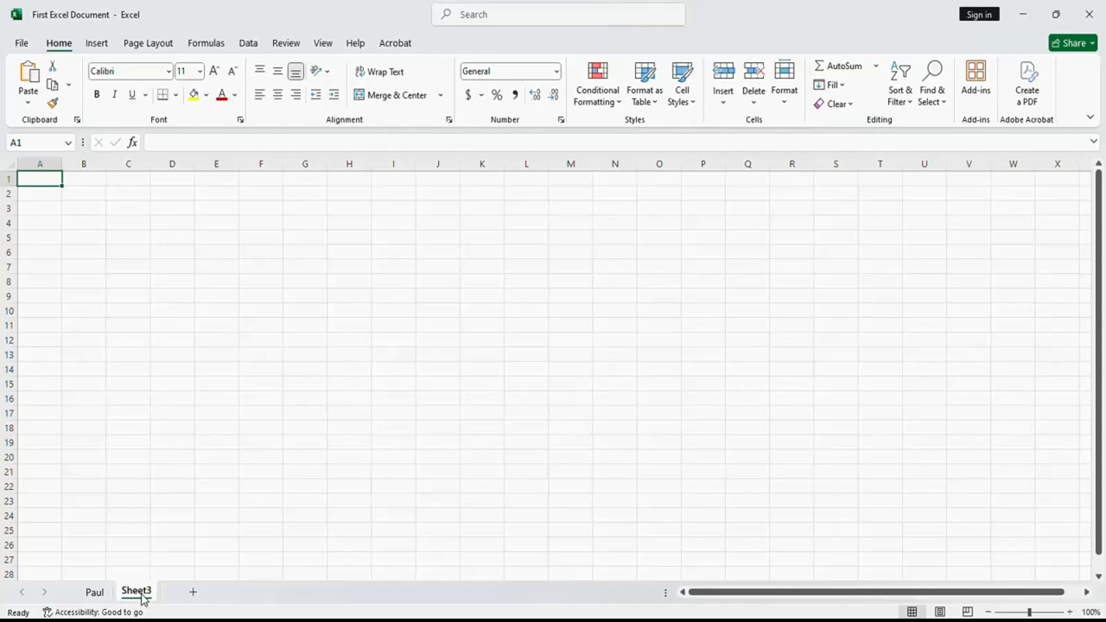
- Delete the worksheet Sheet3, keeping only the renamed first sheet
right_click(142, 596)
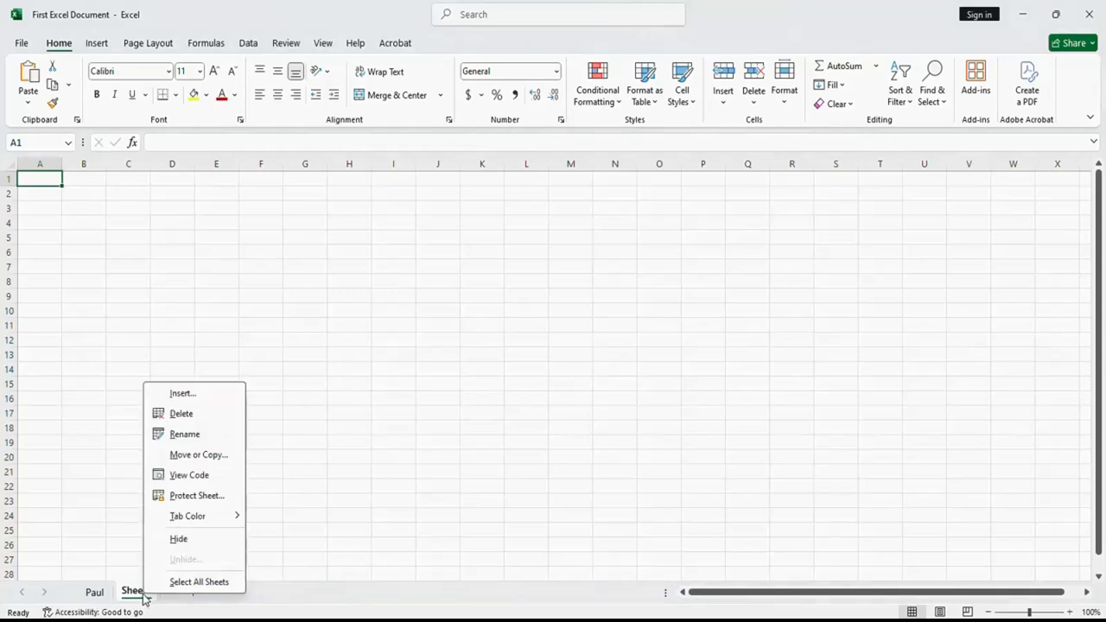
click(182, 414)
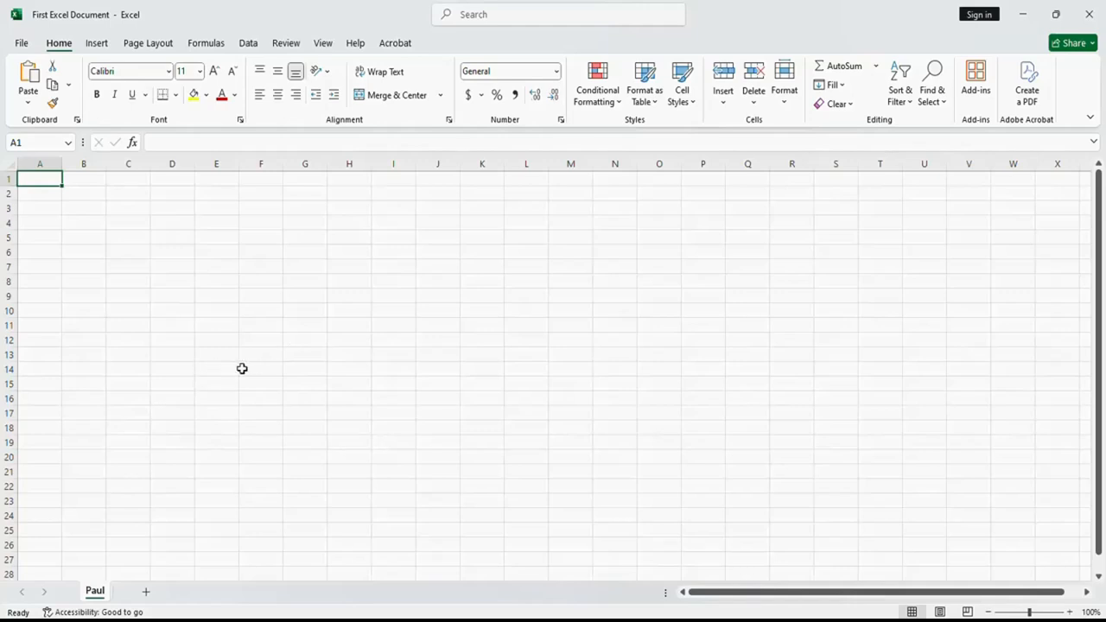
- Add another worksheet after the renamed sheet and delete it again
click(146, 594)
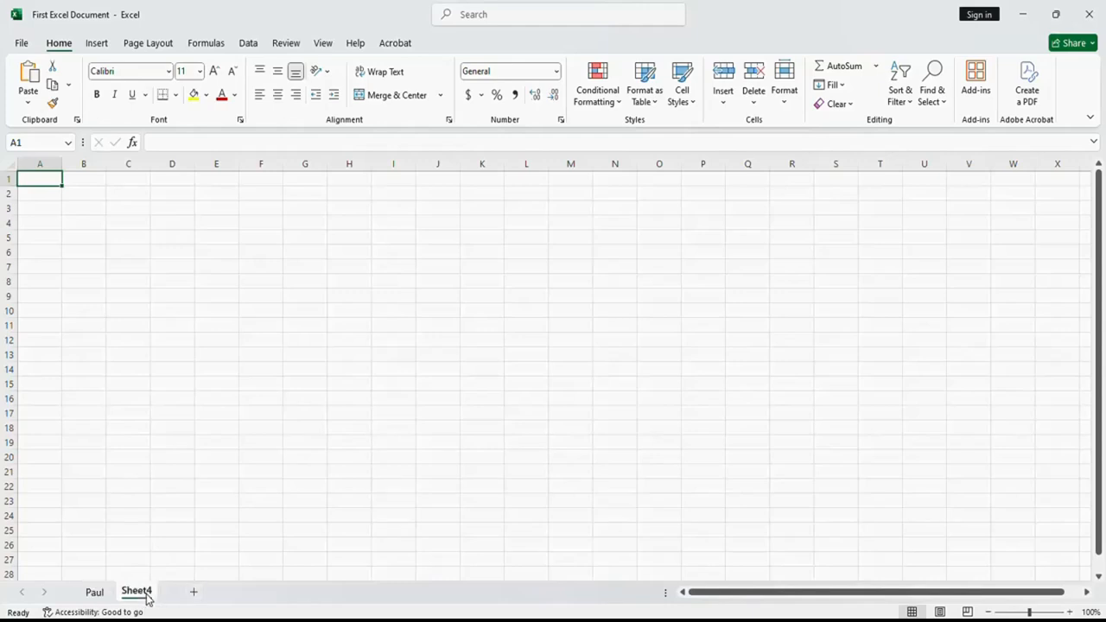
right_click(146, 596)
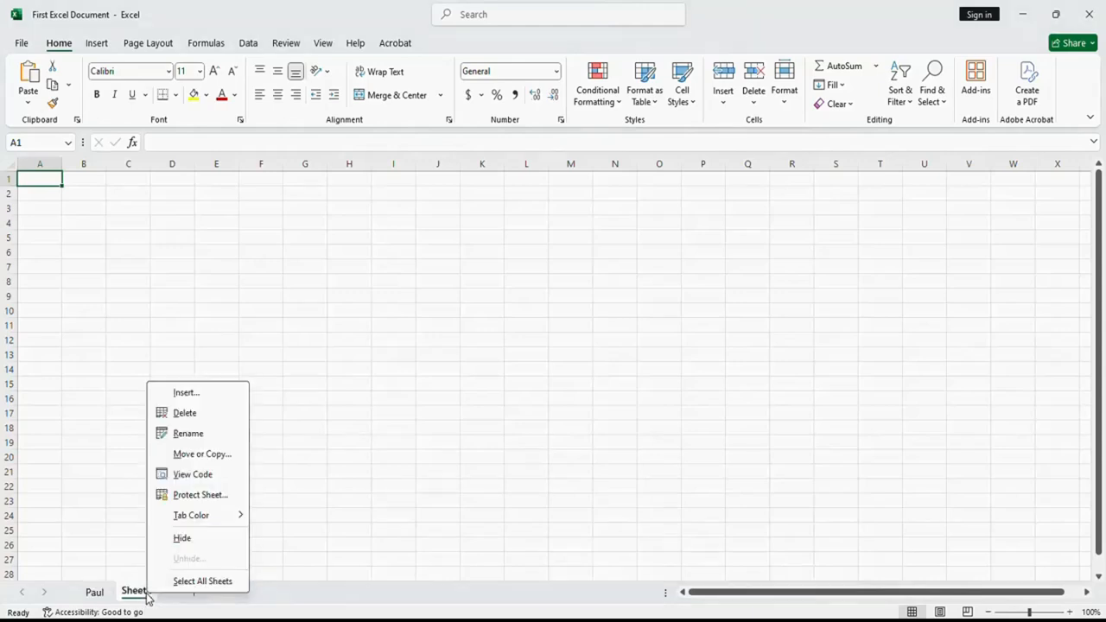
click(191, 418)
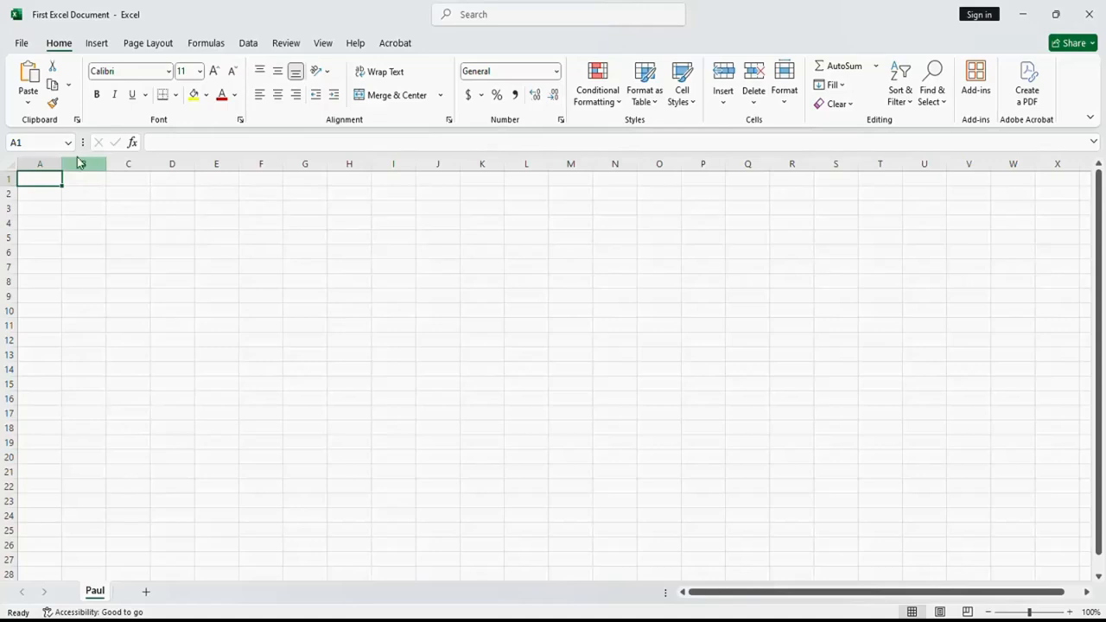
click(144, 43)
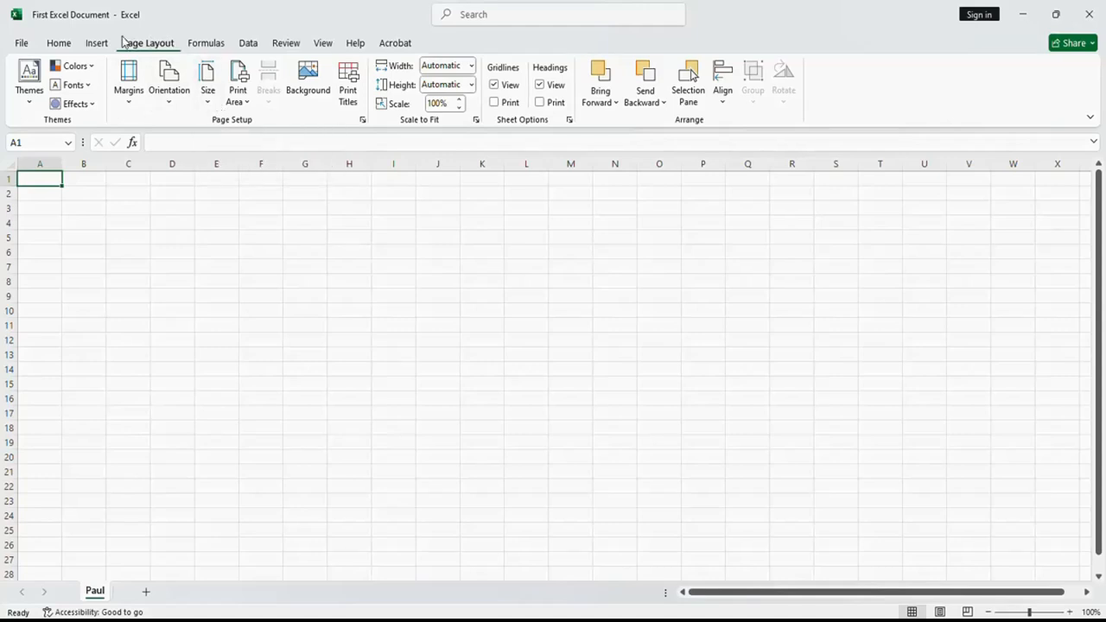
click(60, 45)
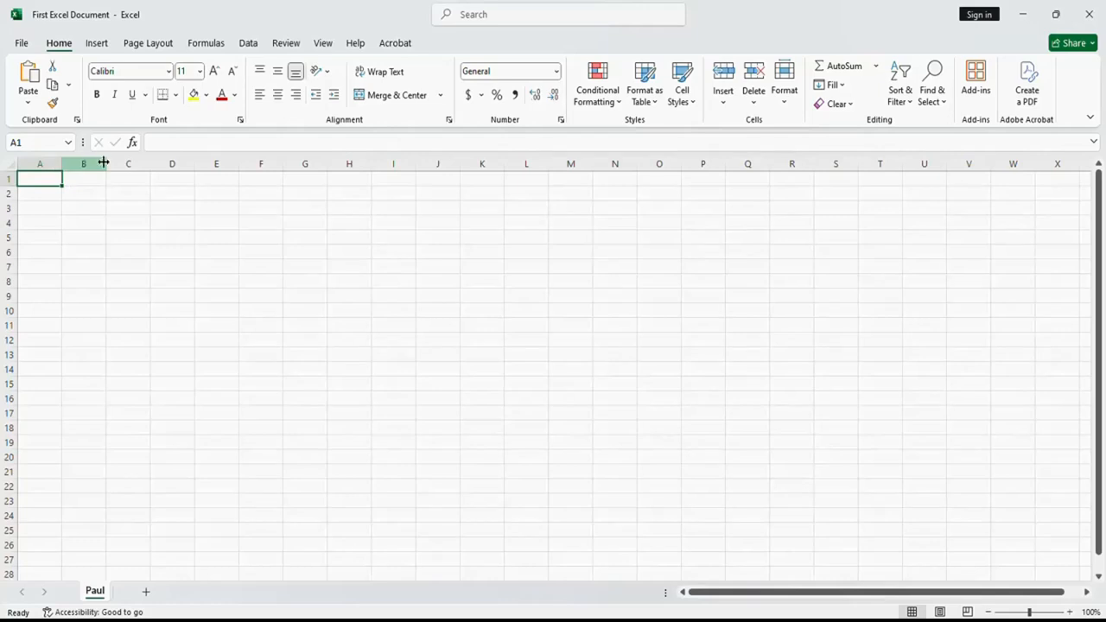
- Select columns A, B and C one at a time, and likewise rows 1, 2 and 3
click(38, 164)
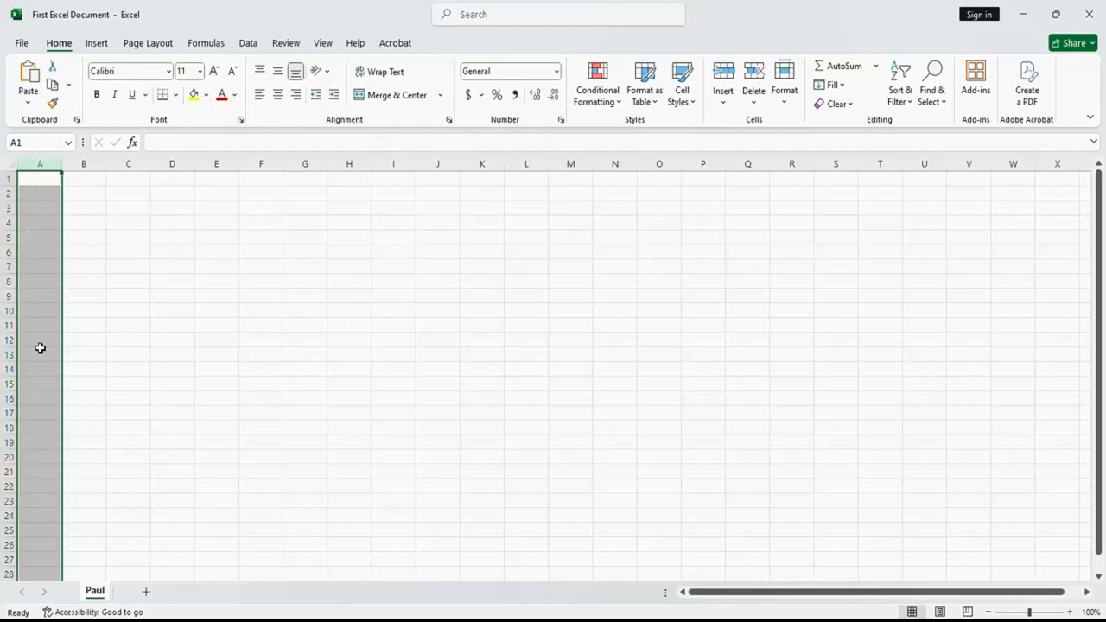
click(83, 168)
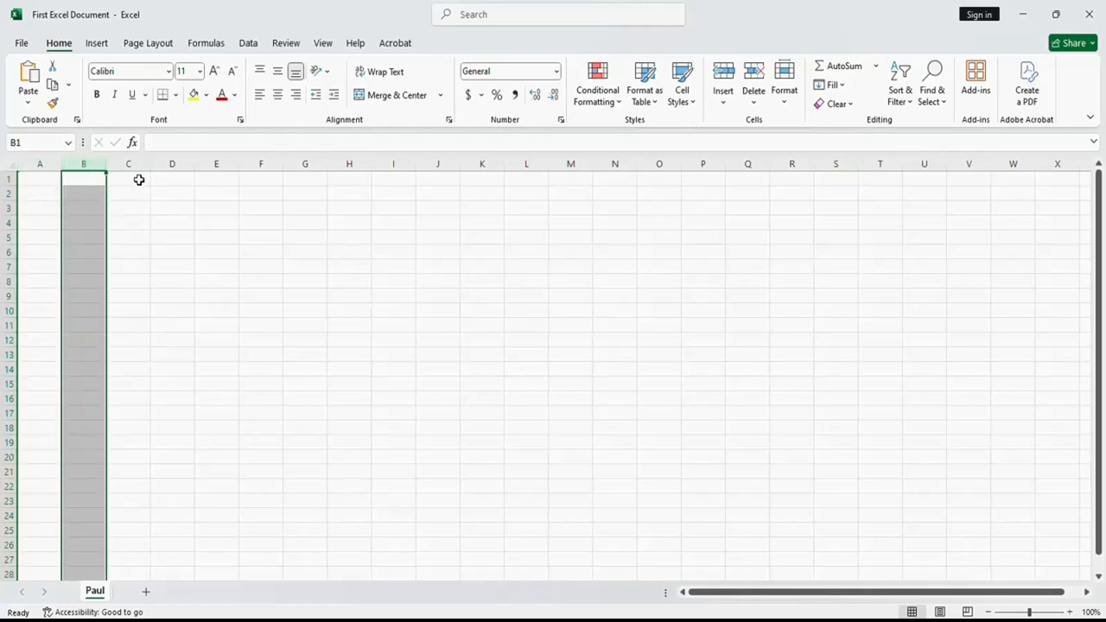
click(126, 166)
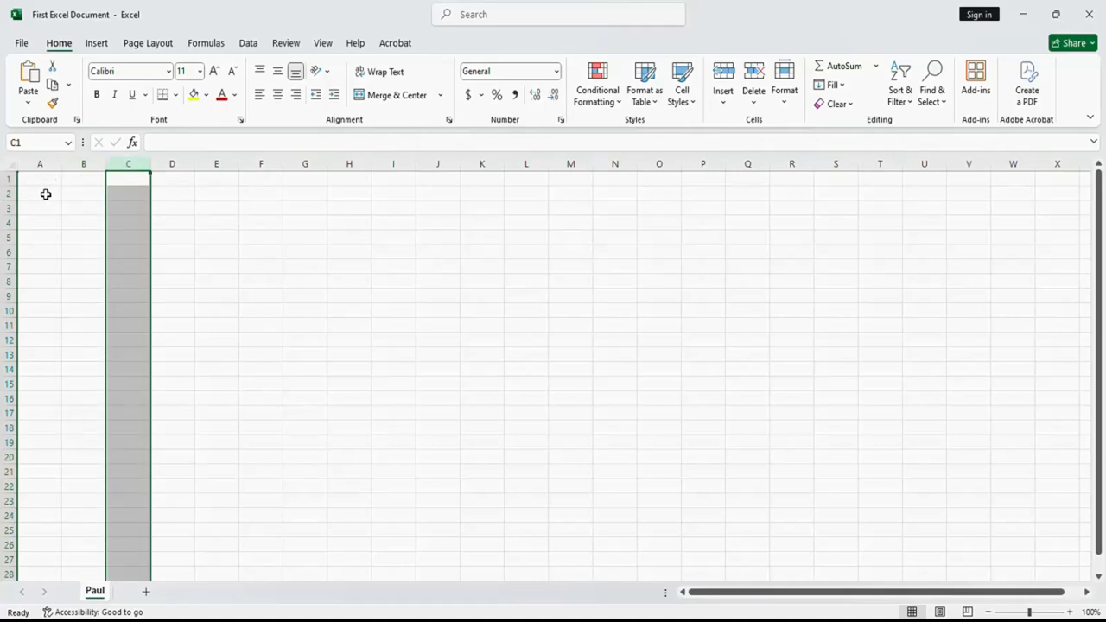
click(5, 178)
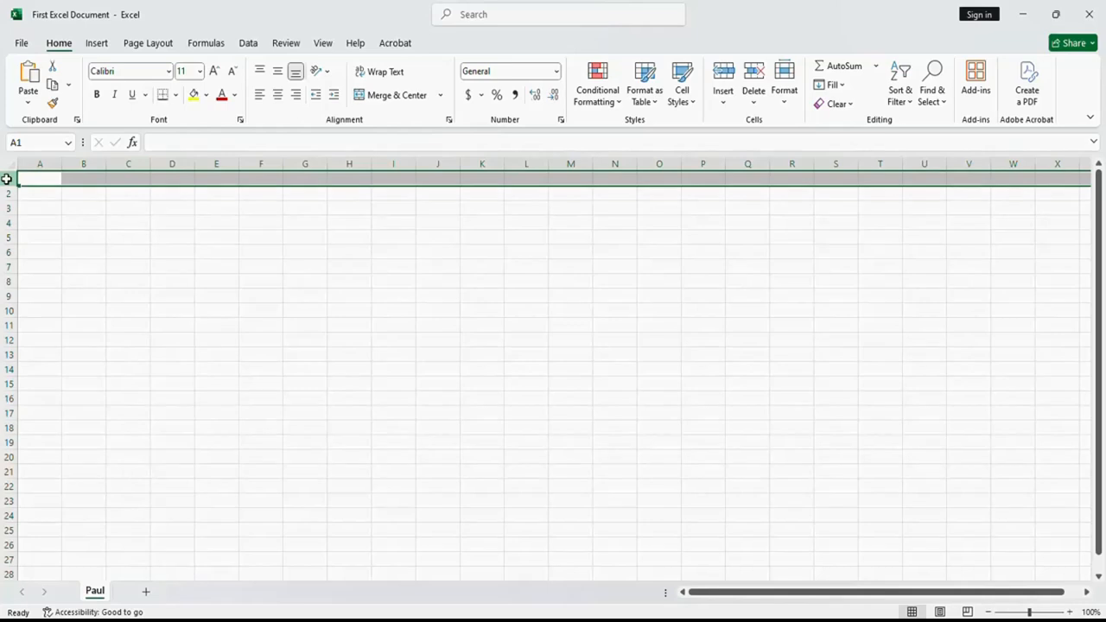
click(9, 195)
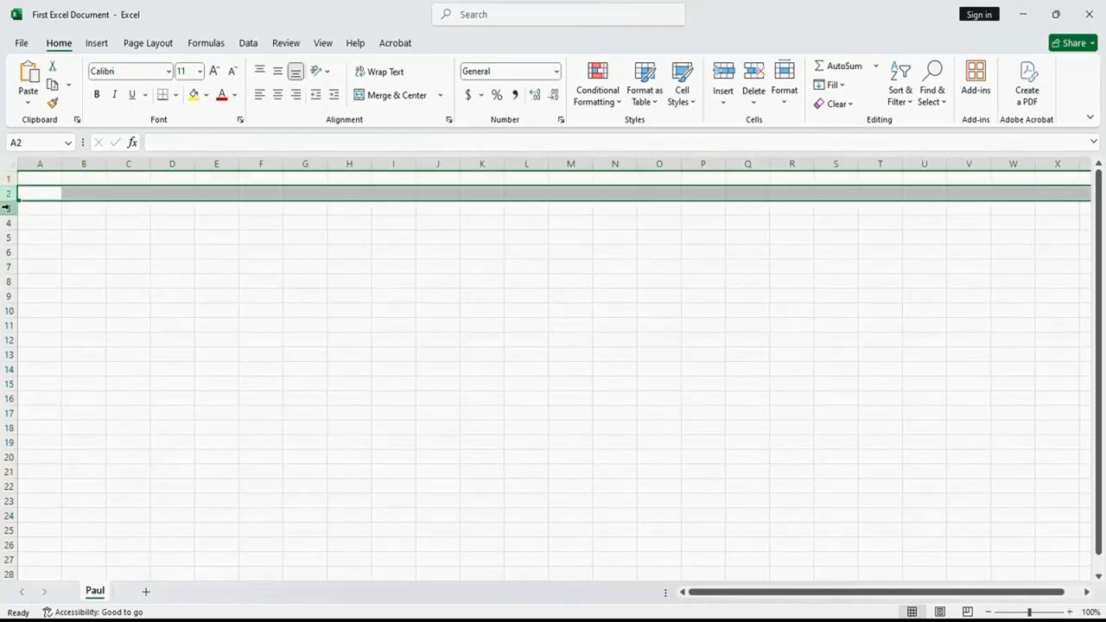
click(8, 208)
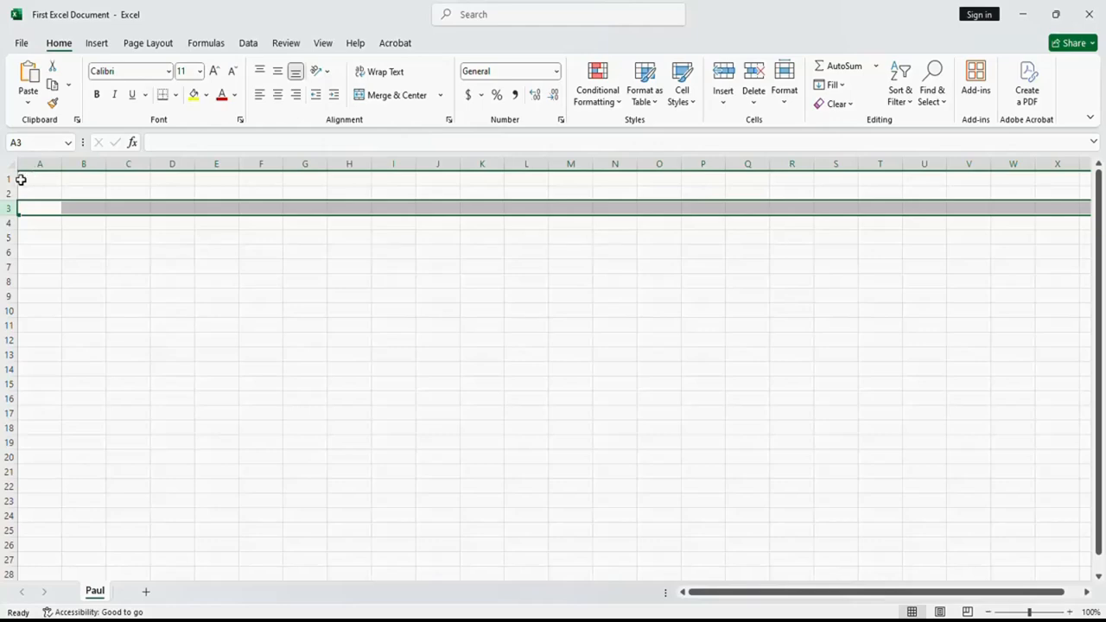
- Select cells A1 and D2 to view their references, open D2's empty content for editing, and return to A1
click(37, 178)
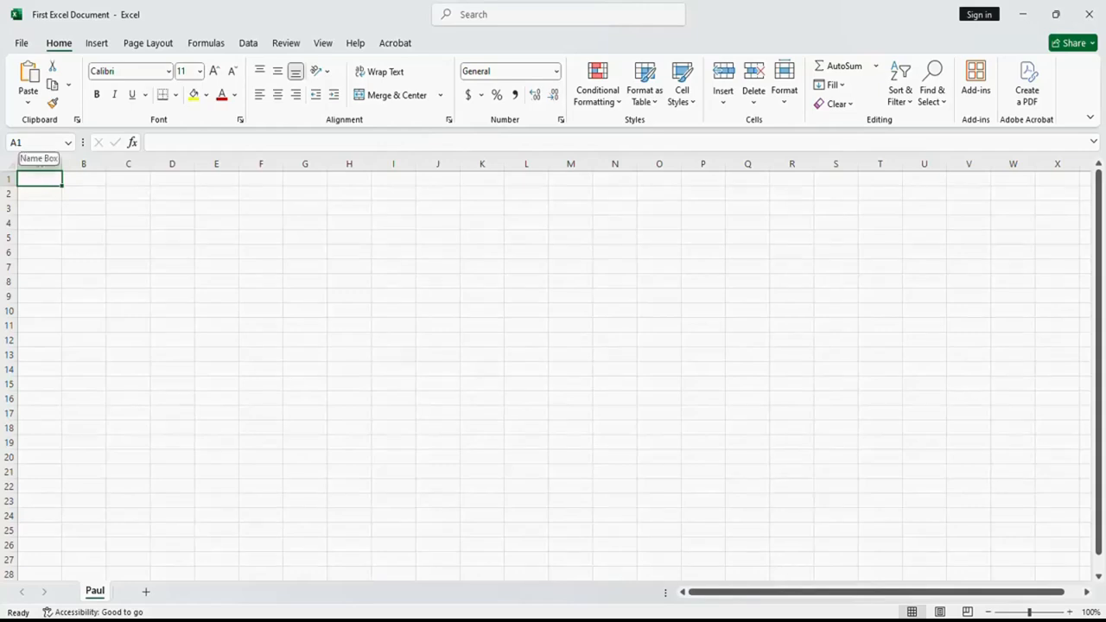
click(169, 193)
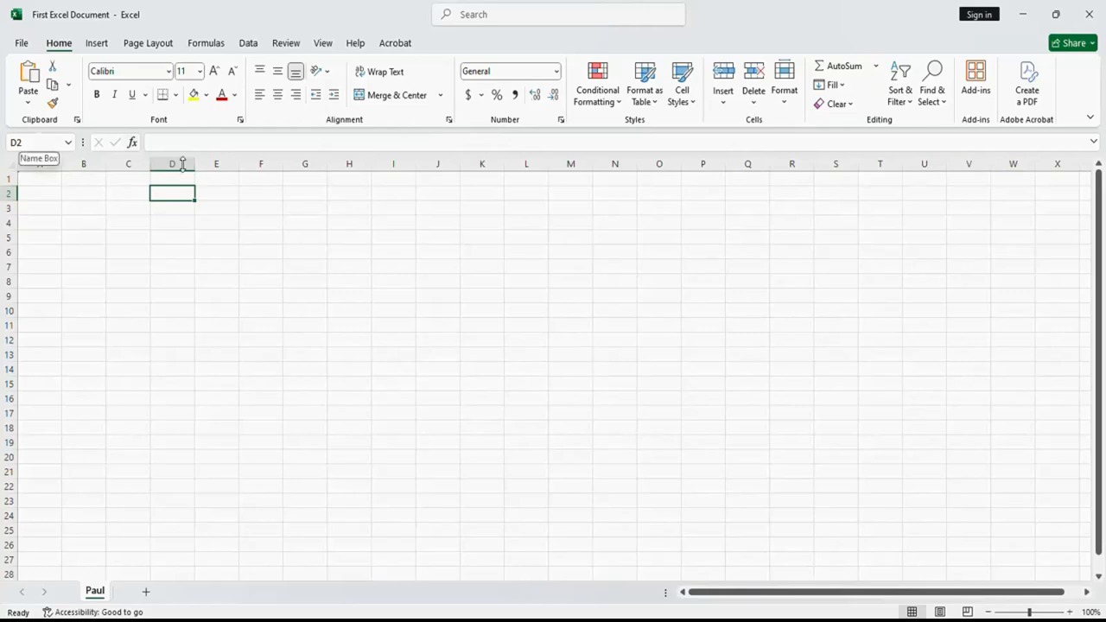
click(153, 143)
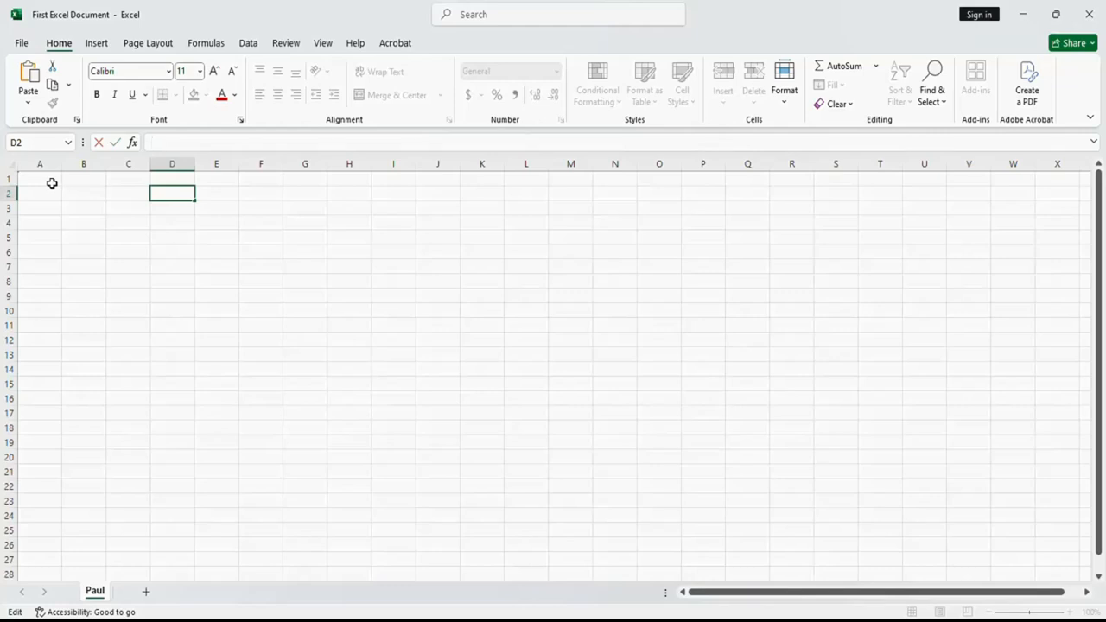
click(40, 180)
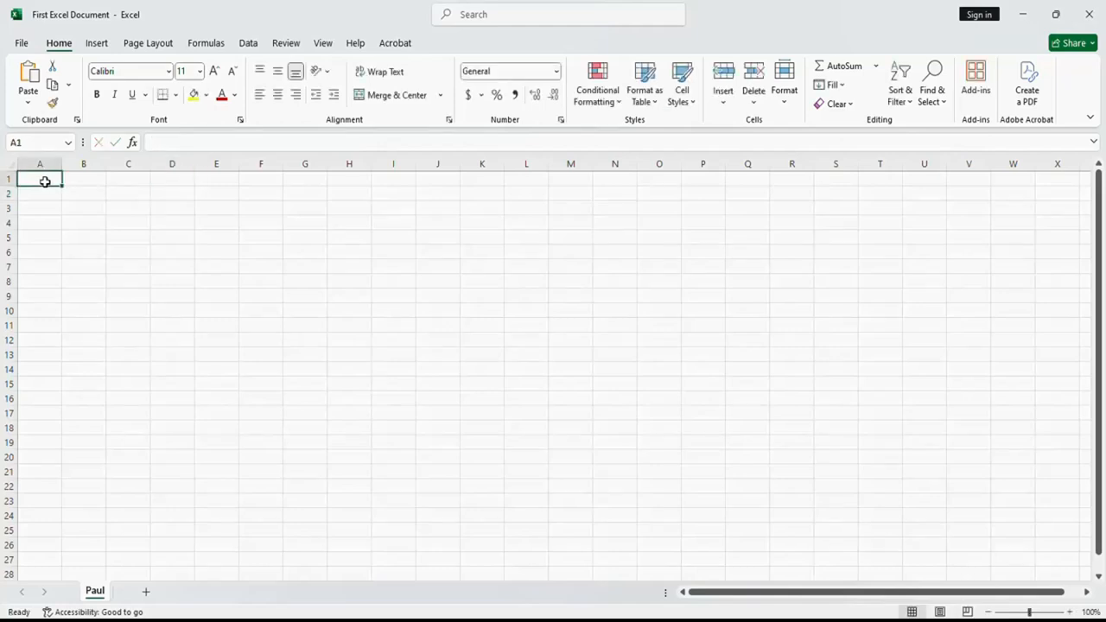
text(Number)
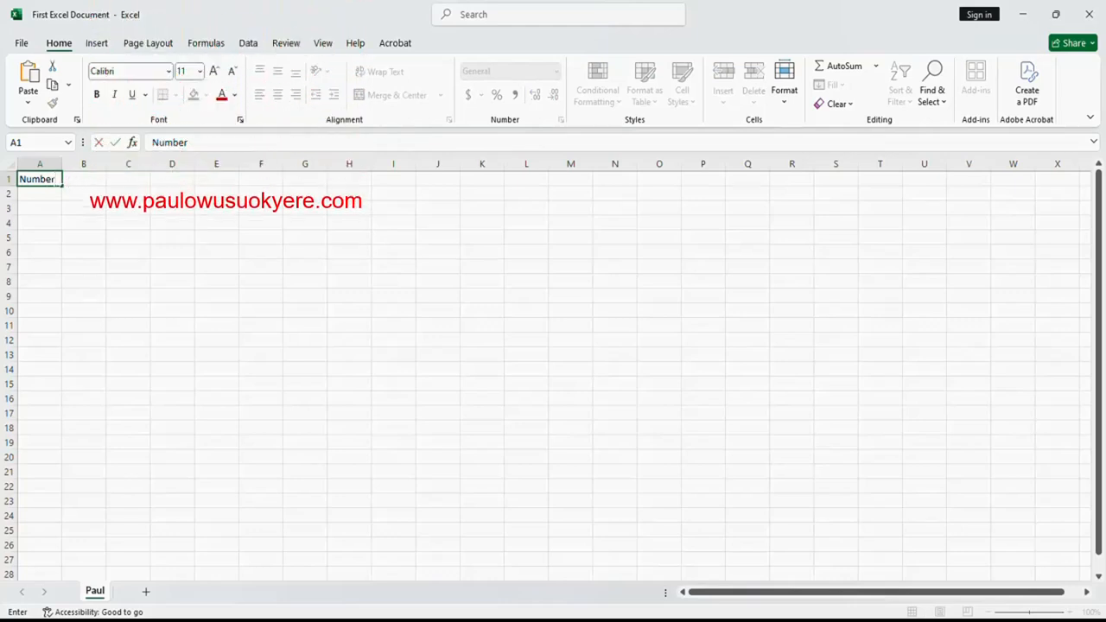
key(BackSpace)
key(BackSpace)
key(BackSpace)
key(BackSpace)
key(BackSpace)
key(BackSpace)
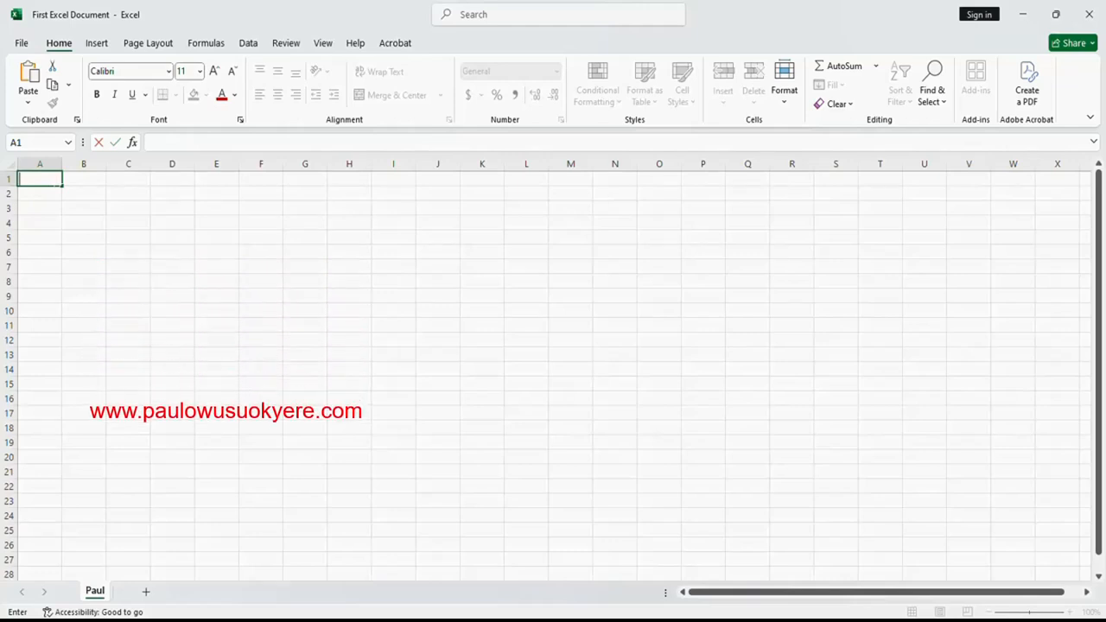
- Enter the column headings Class 1 in cell A1 and Class 2 in cell B1
text(Class)
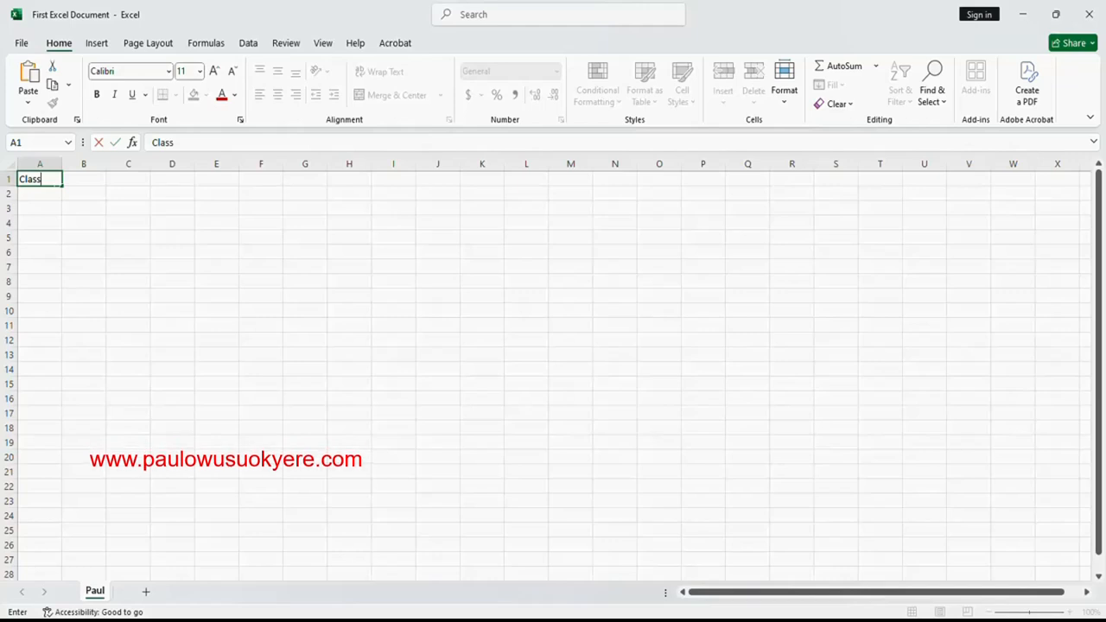
text(1)
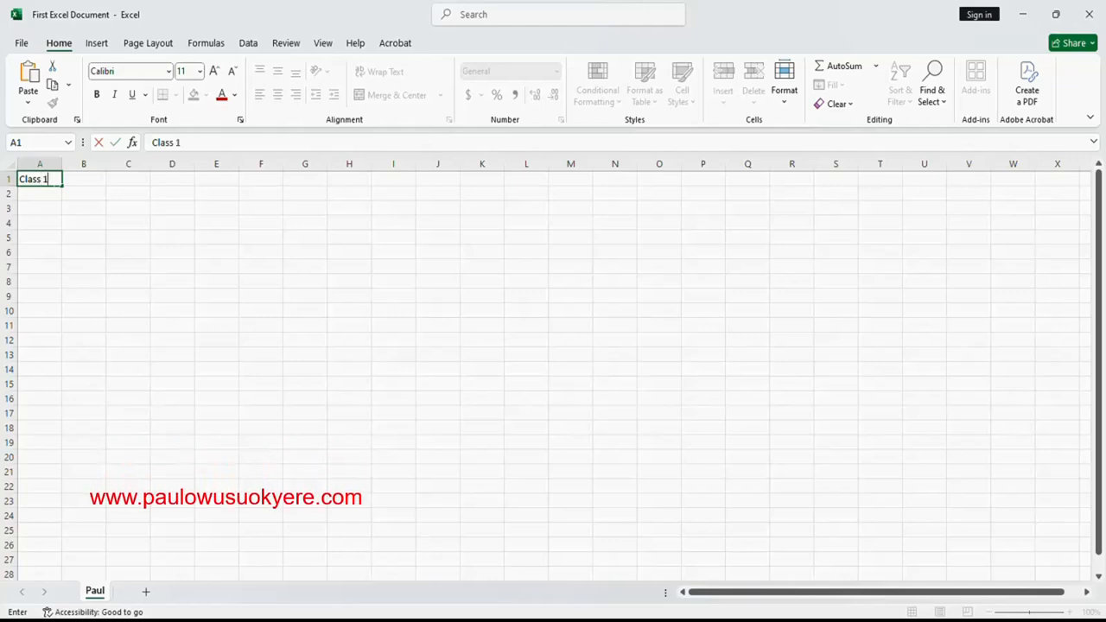
click(64, 184)
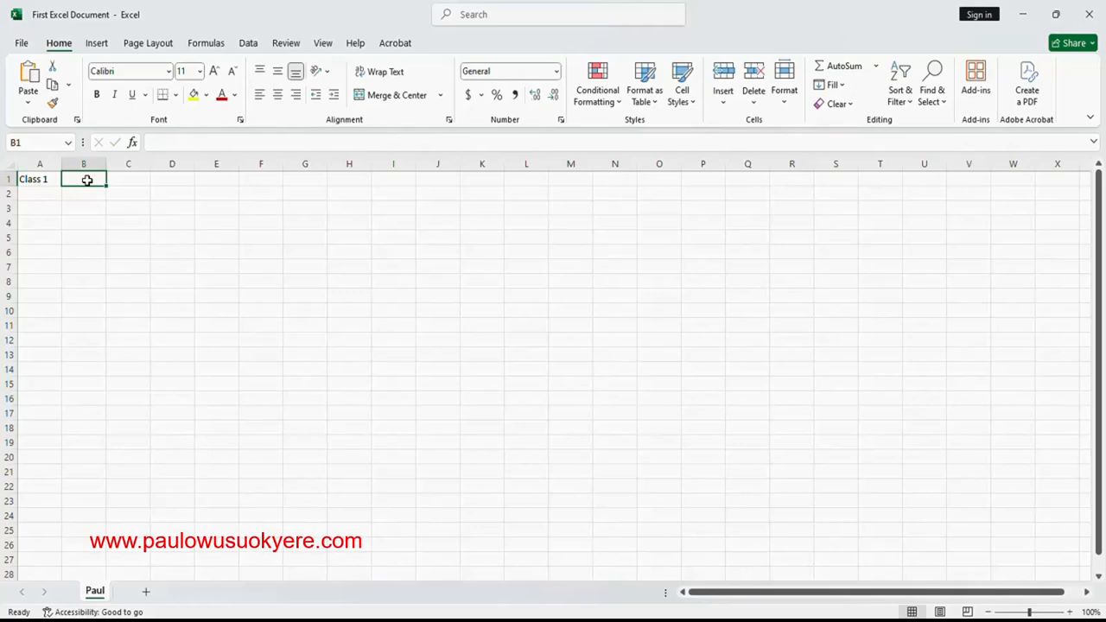
text(Class)
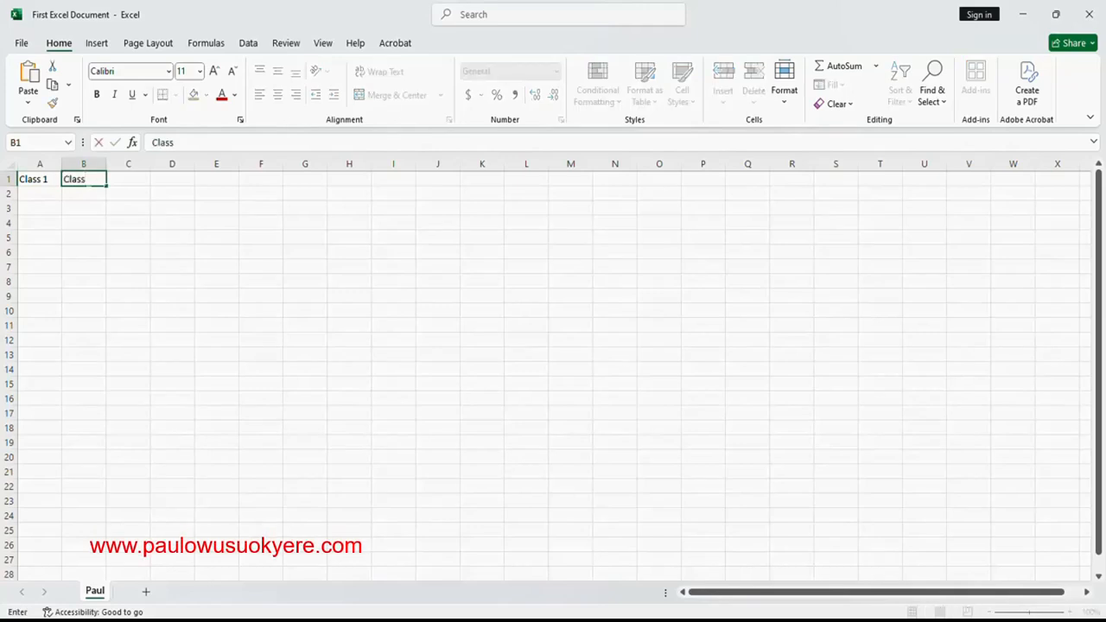
text( 2)
click(126, 180)
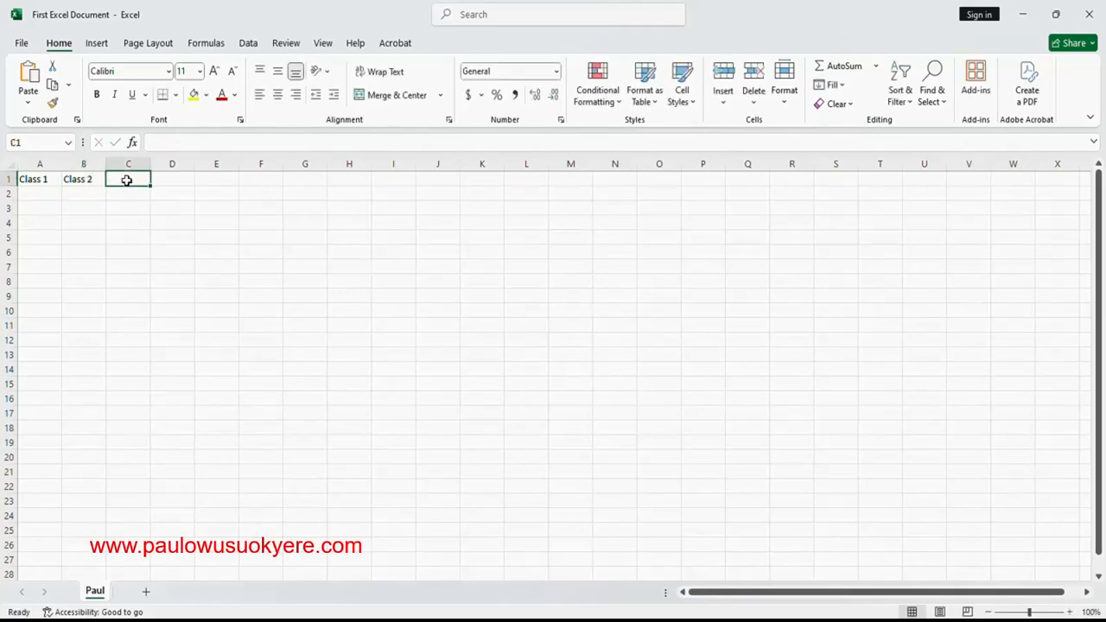
- Enter the values 5, 4, 7, 8 and 3 under Class 1 in cells A2 to A6
click(39, 192)
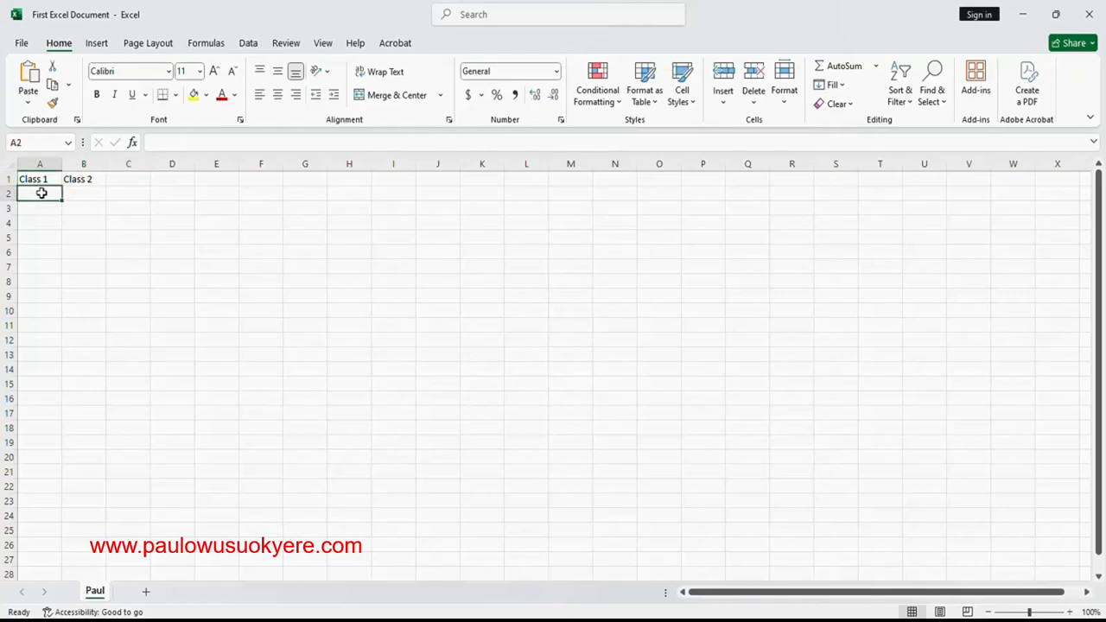
text(5)
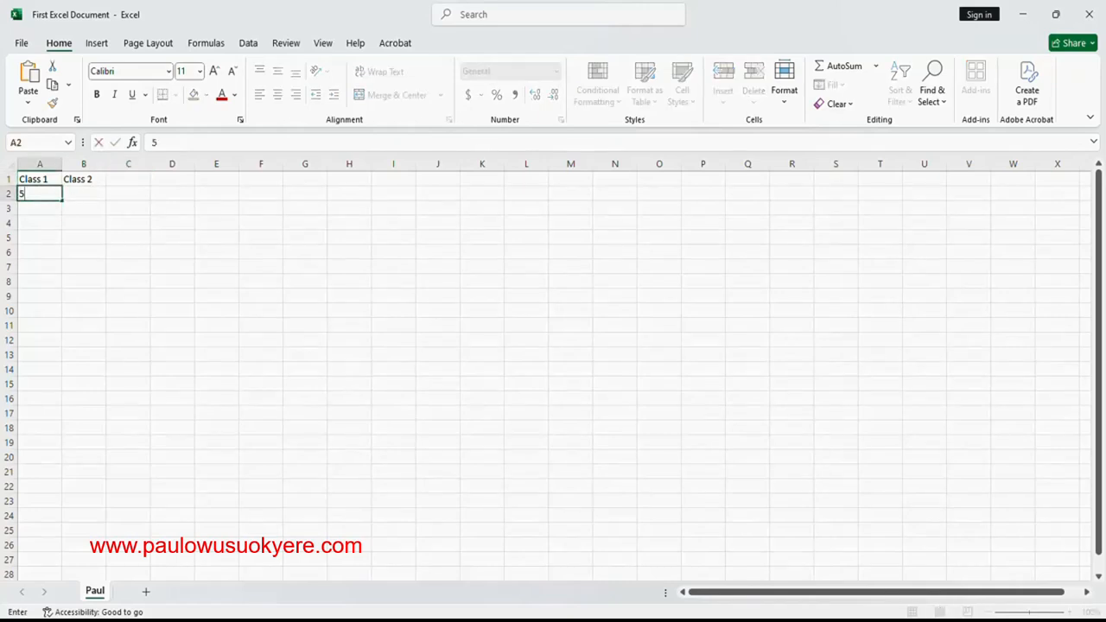
key(Return)
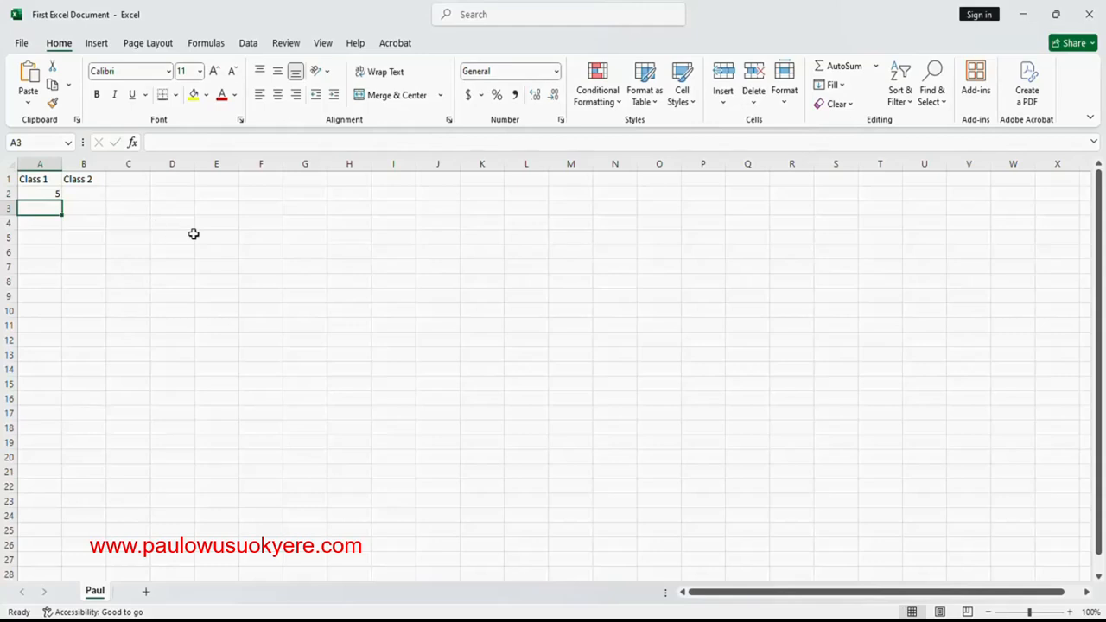
text(4)
key(Return)
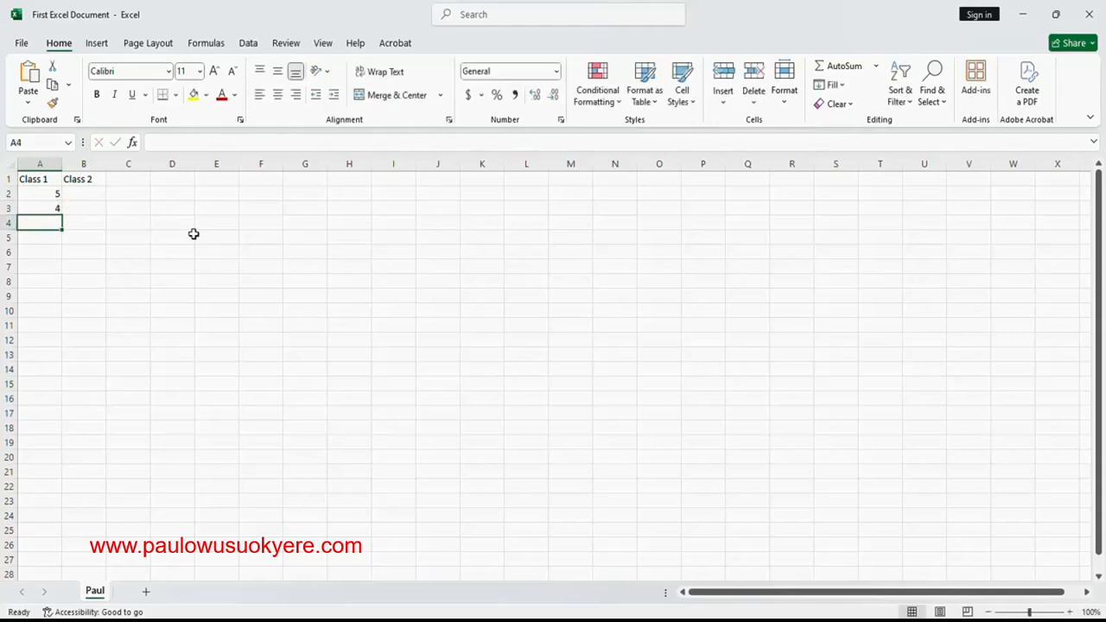
text(7)
key(Return)
text(8)
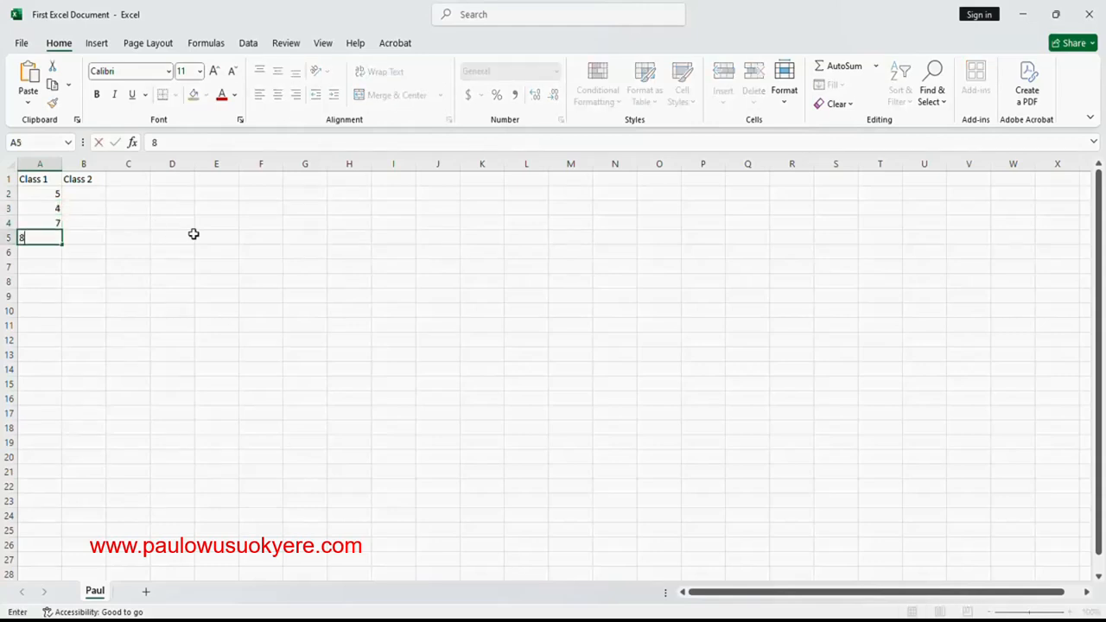
key(Return)
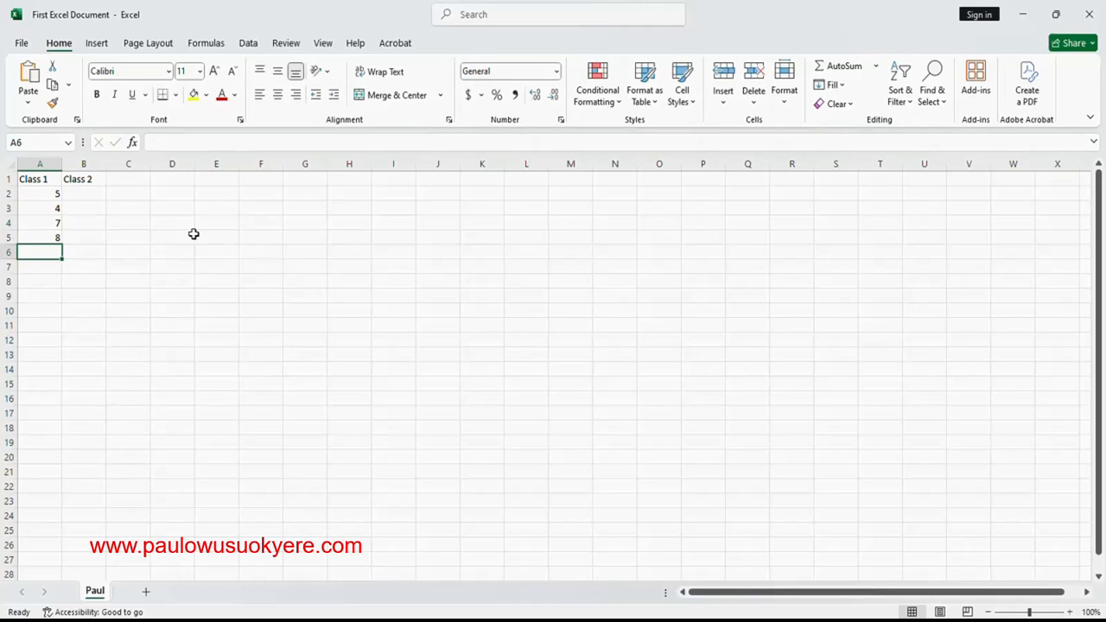
text(3)
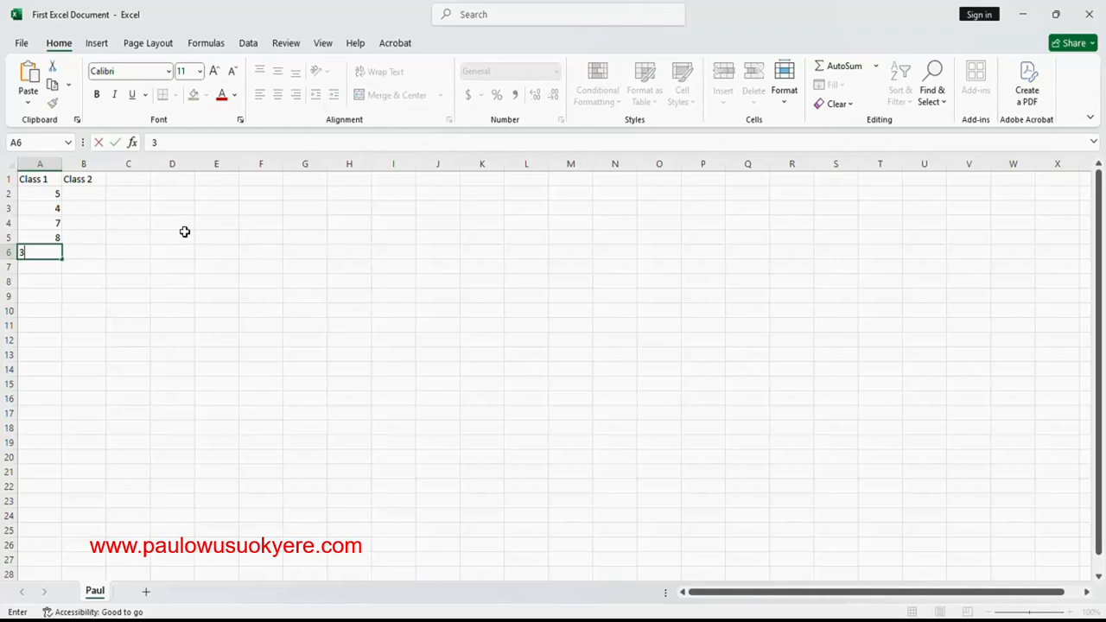
key(Return)
- Enter the values 3, 2, 2, 3 and 2 under Class 2 in cells B2 to B6
click(86, 197)
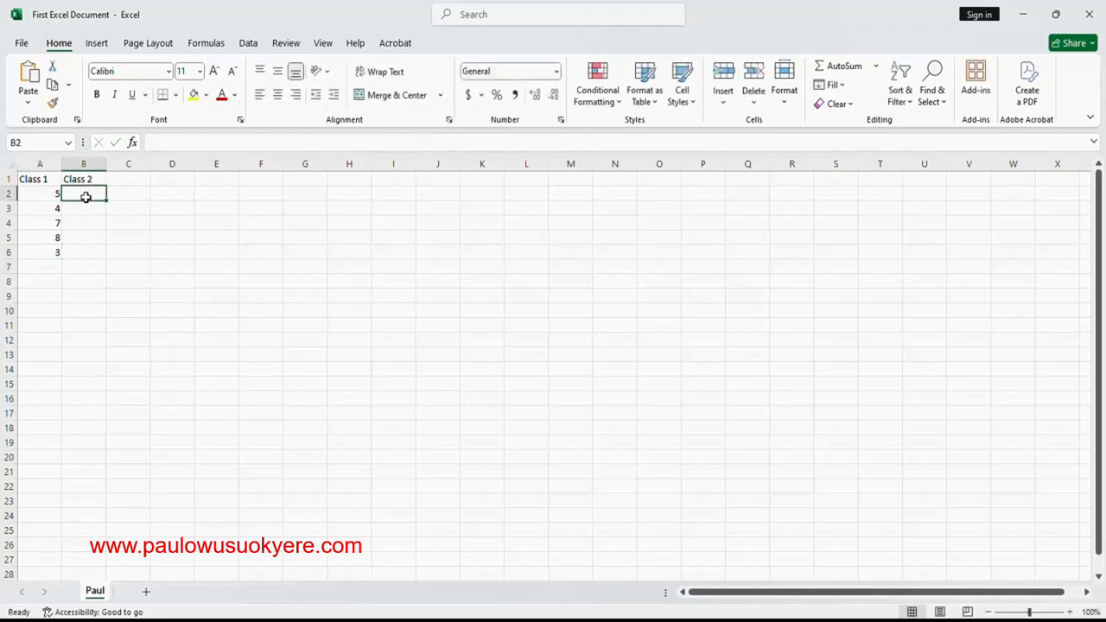
text(3)
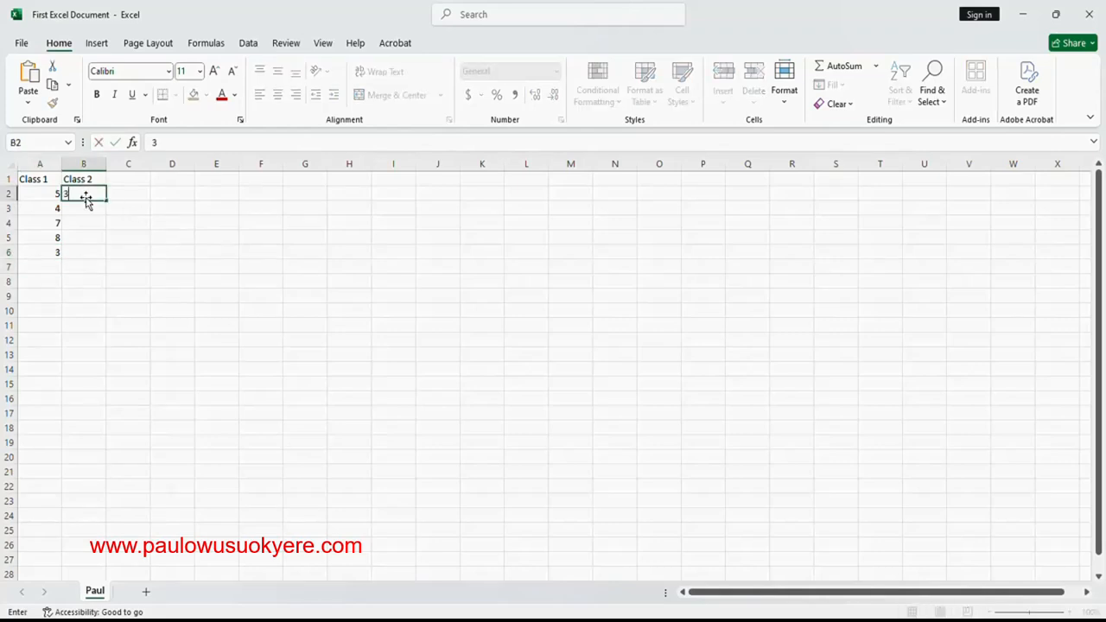
key(Return)
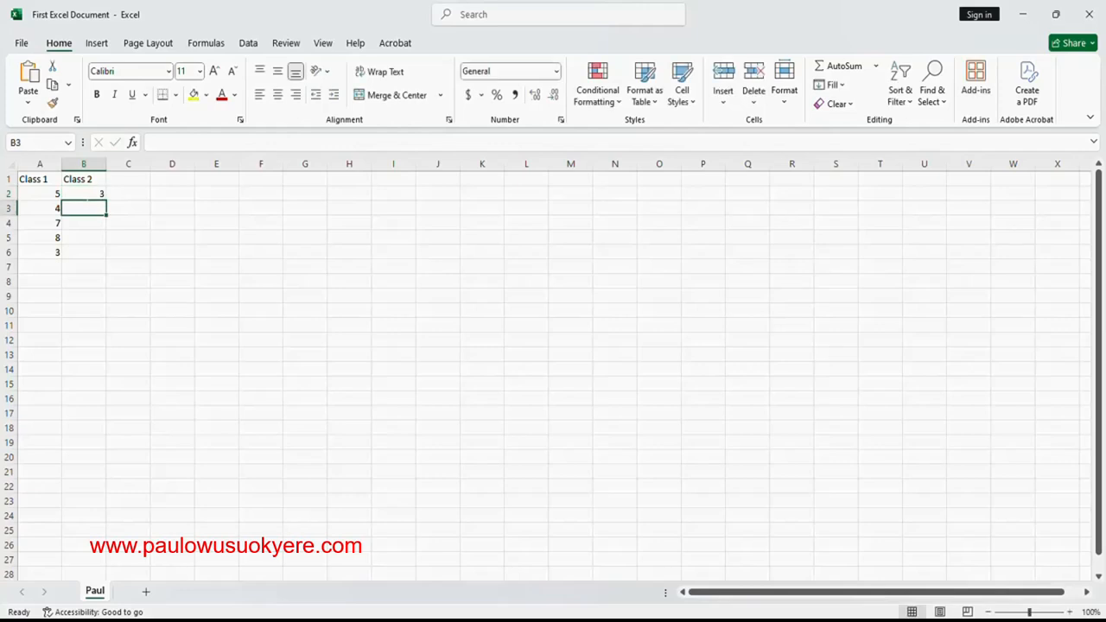
text(2)
key(Return)
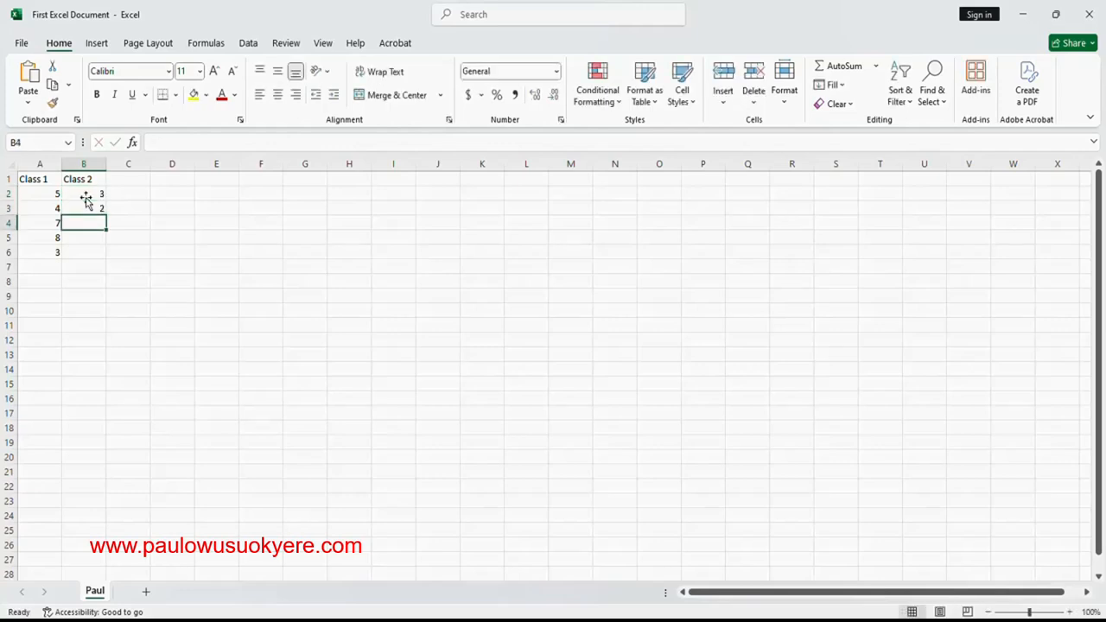
text(2)
key(Return)
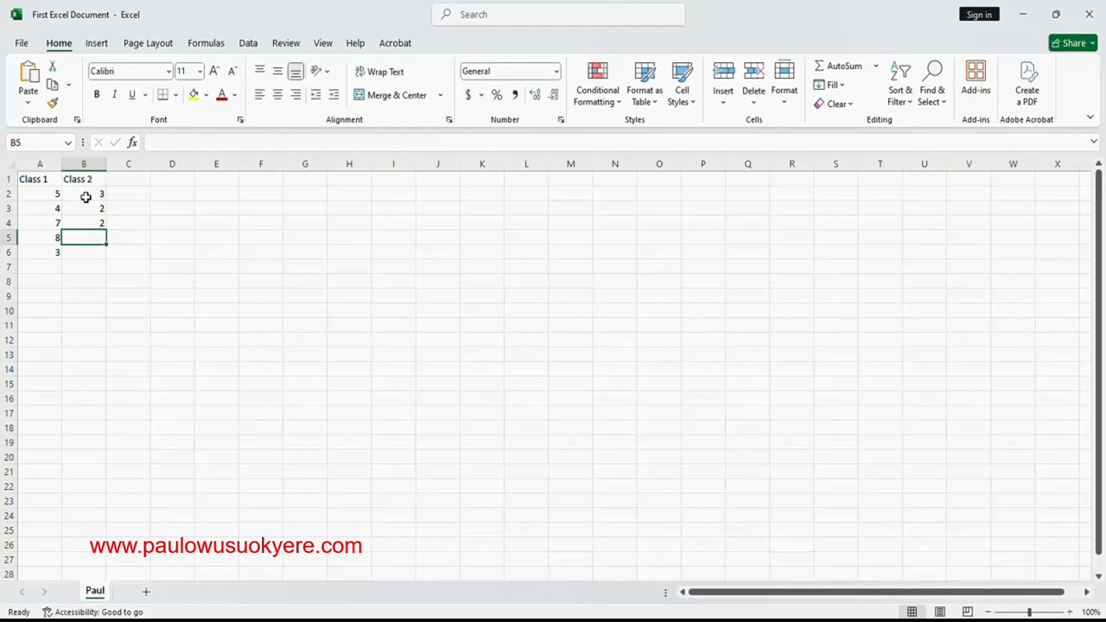
text(3)
key(Return)
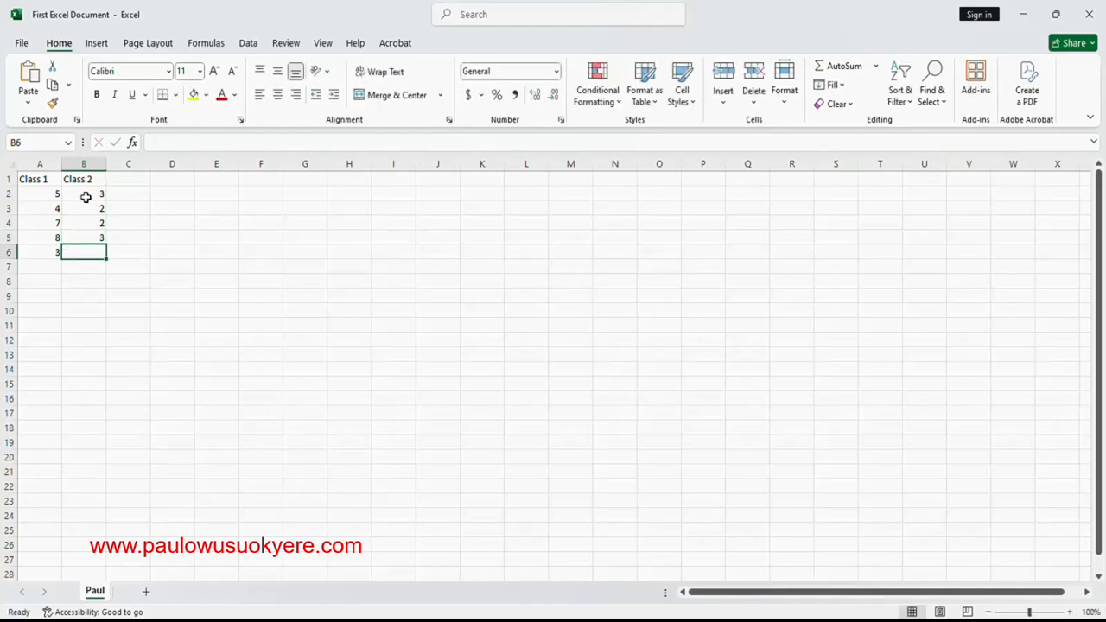
text(2)
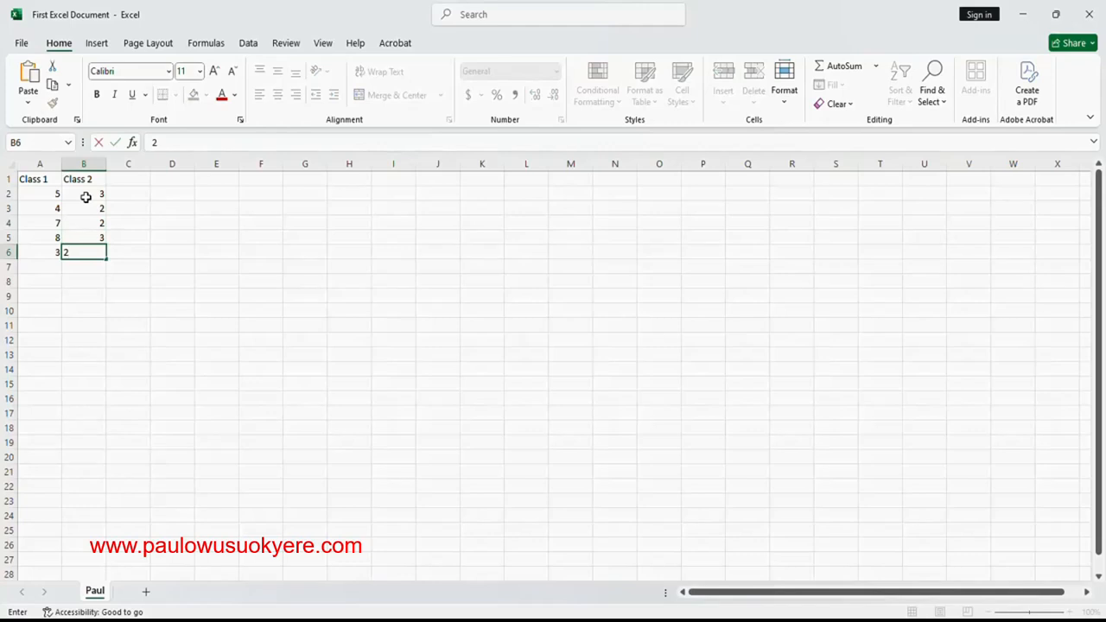
click(86, 197)
- Select cells A1, B3, A1 and B1 in turn to view each cell's reference and content
click(45, 180)
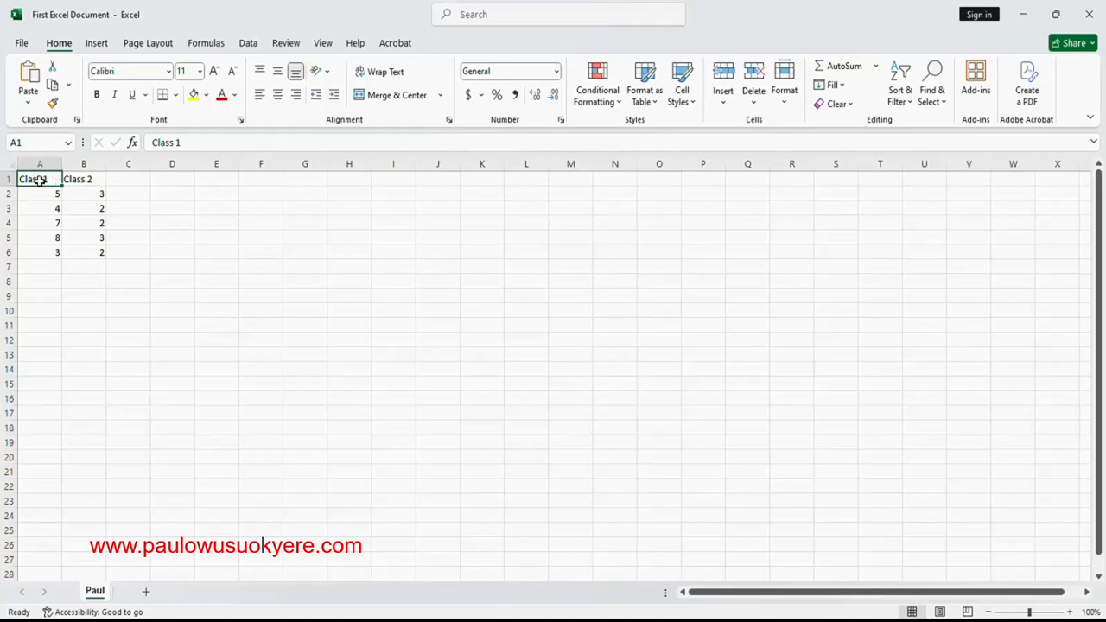
click(101, 212)
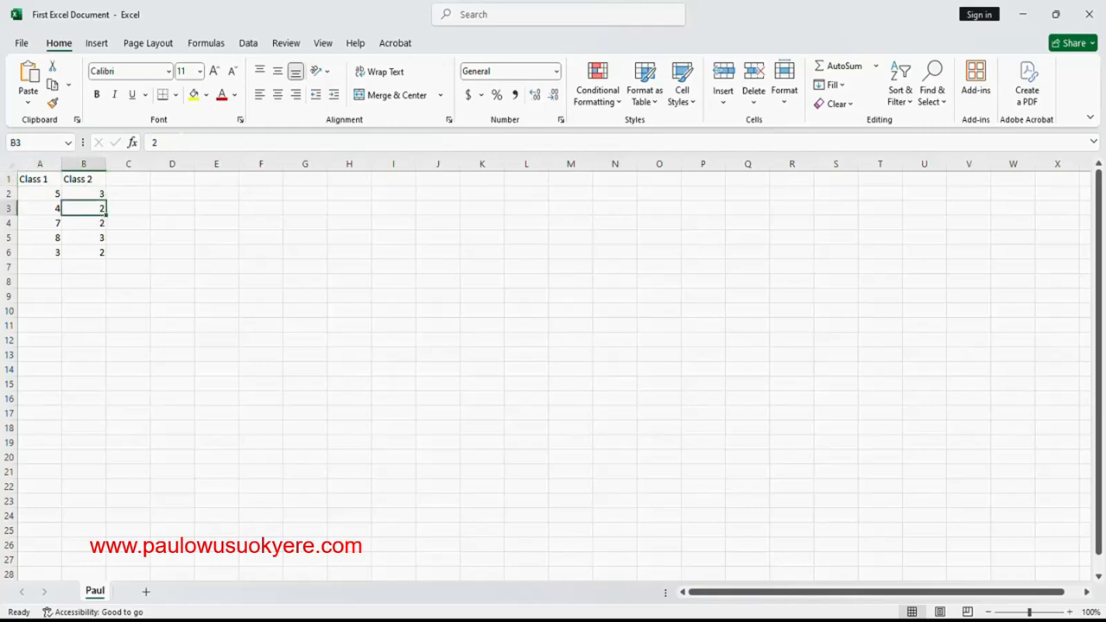
click(33, 179)
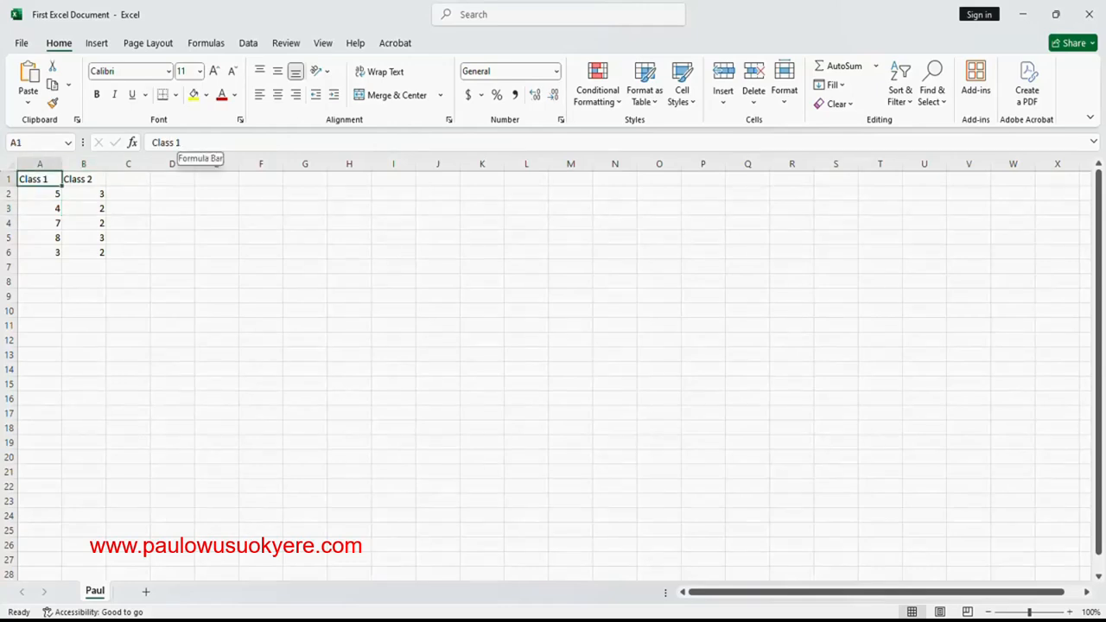
click(84, 179)
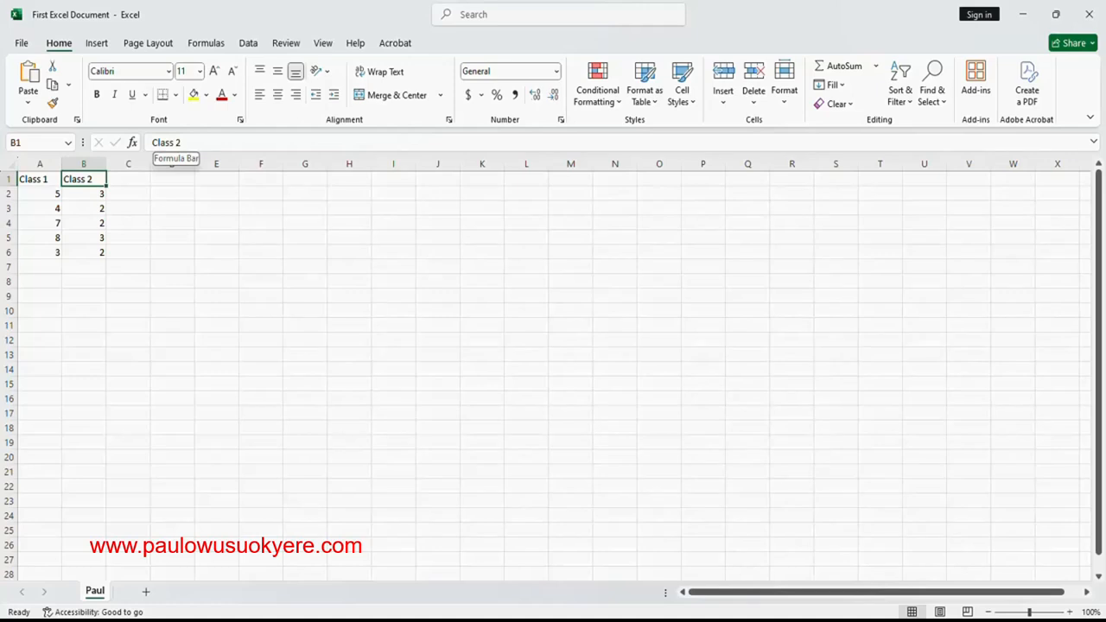
- Edit the heading in cell B1 to Class 5 and restore it to Class 2
click(178, 143)
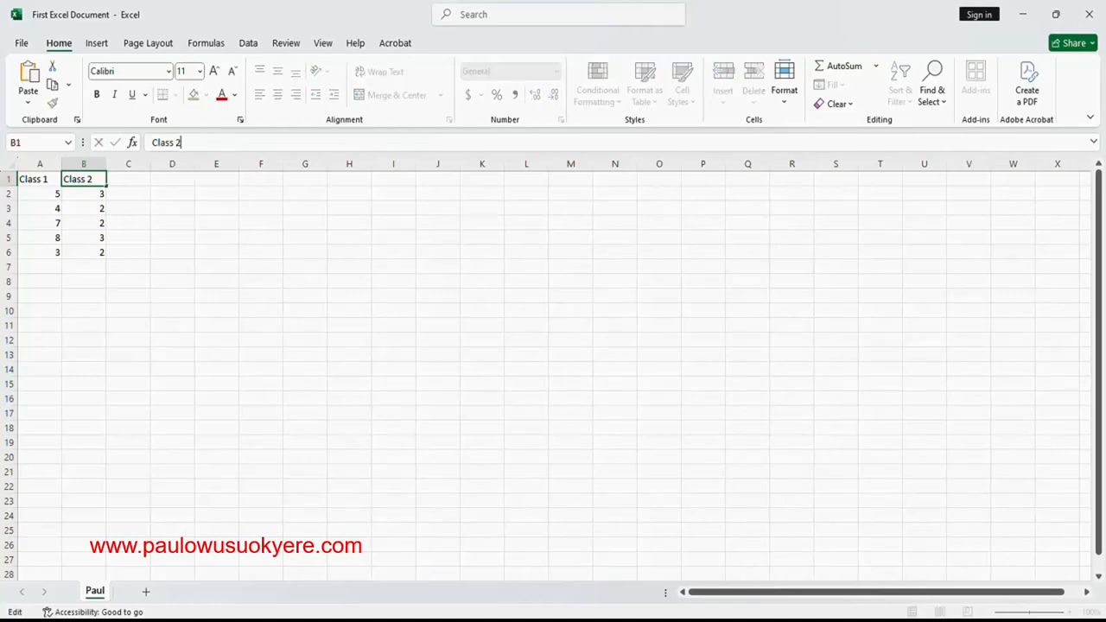
key(BackSpace)
text(5)
key(BackSpace)
text(2)
click(129, 178)
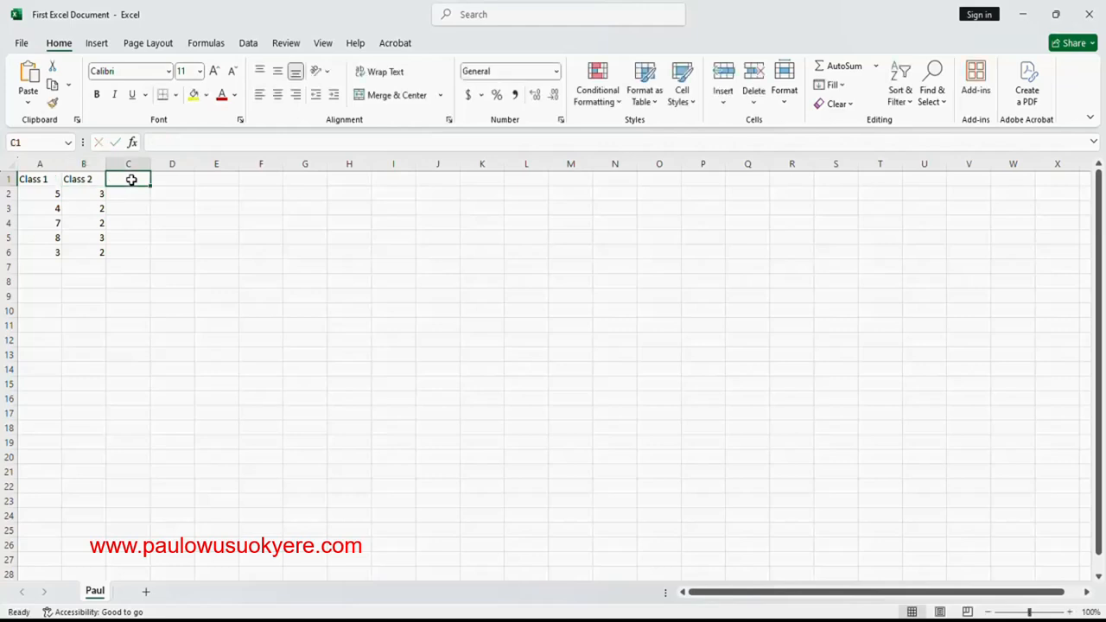
- Make the headings Class 1 in cell A1 and Class 2 in cell B1 bold
click(37, 183)
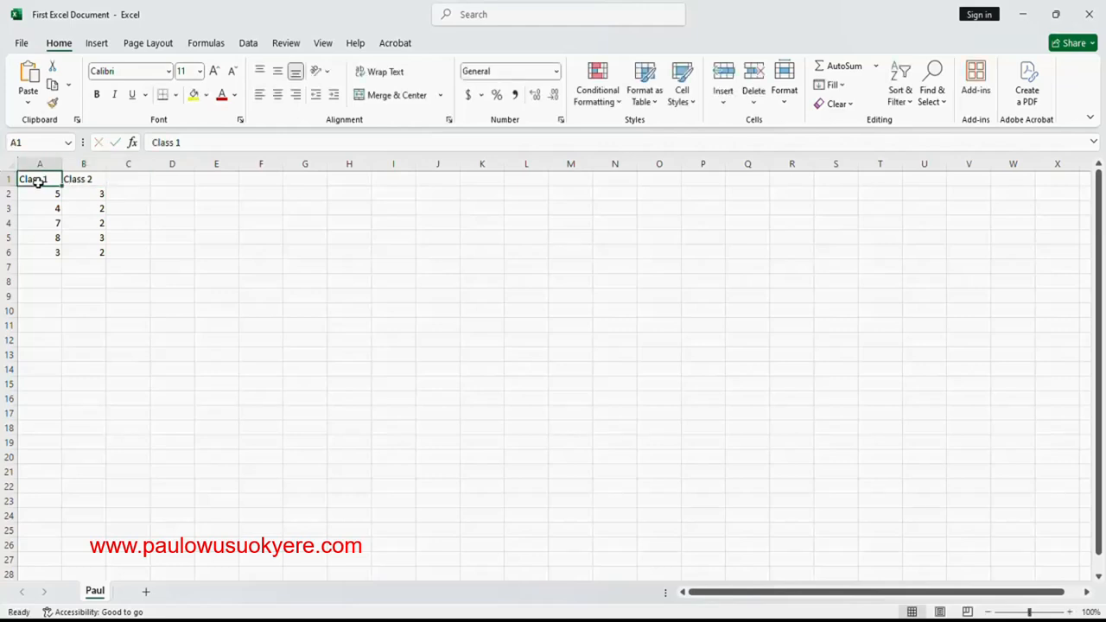
click(97, 97)
click(85, 180)
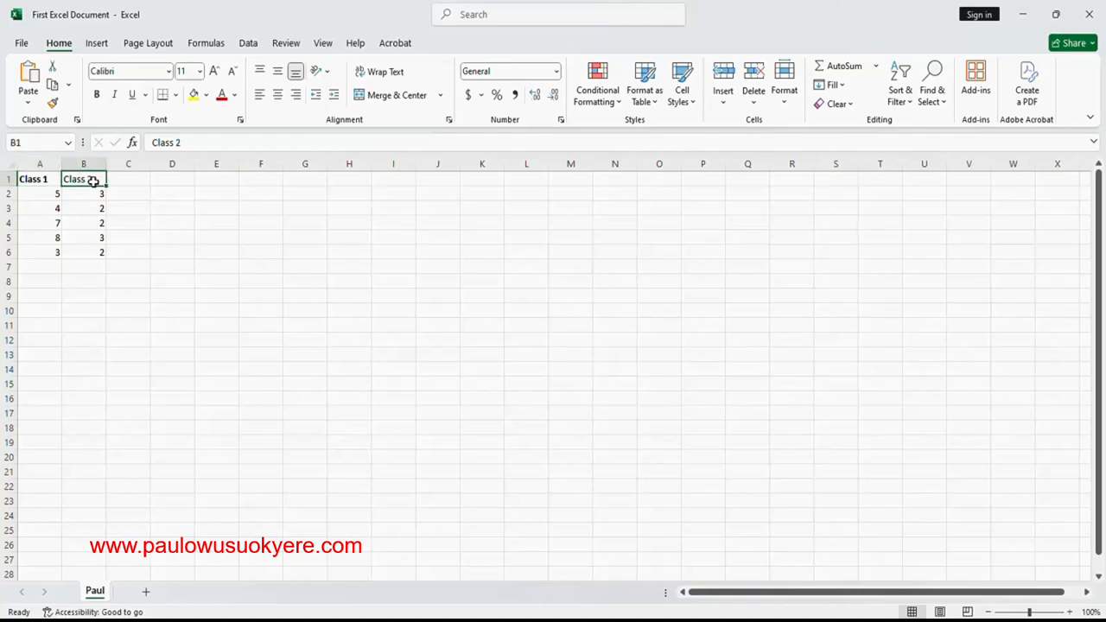
click(97, 95)
- Set the headings in A1:B1 to font size 12 and the standard dark red font colour
drag(25, 180, 79, 185)
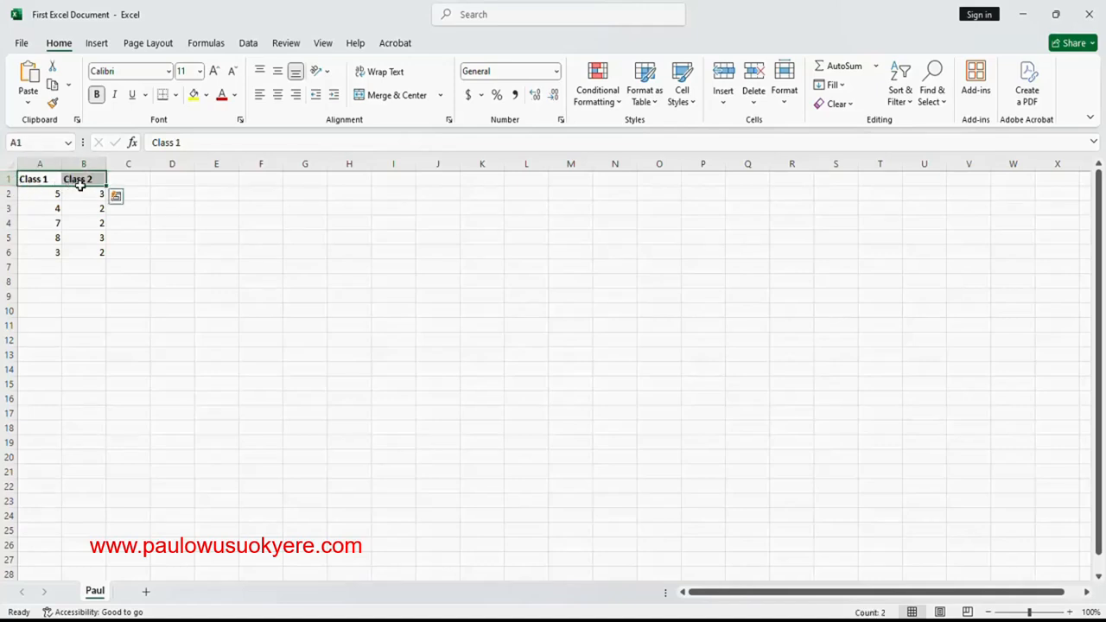
click(200, 73)
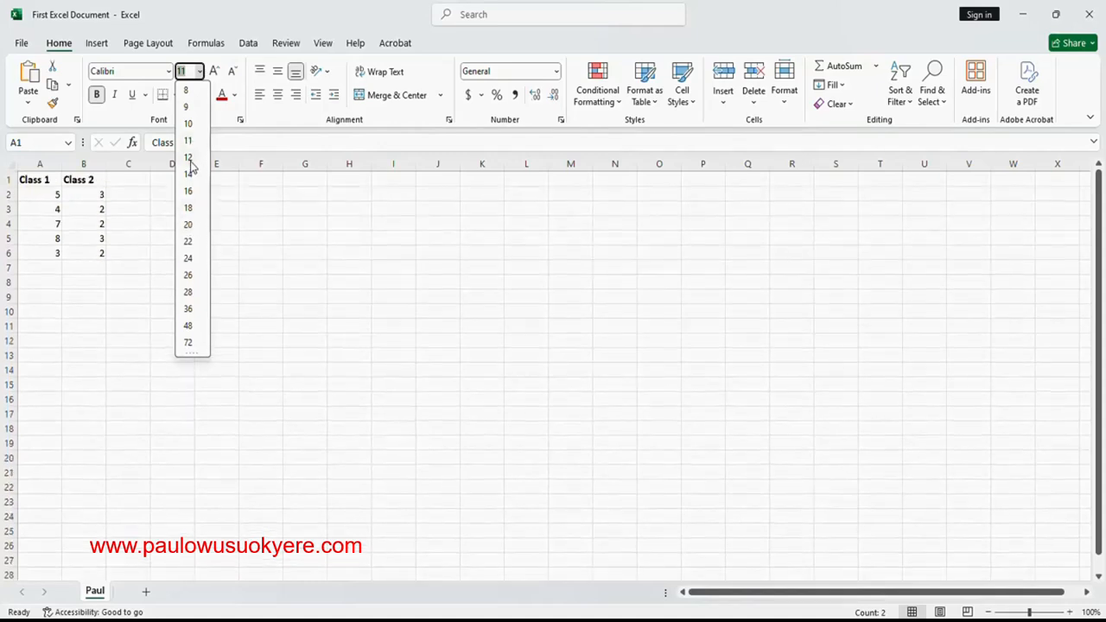
click(189, 160)
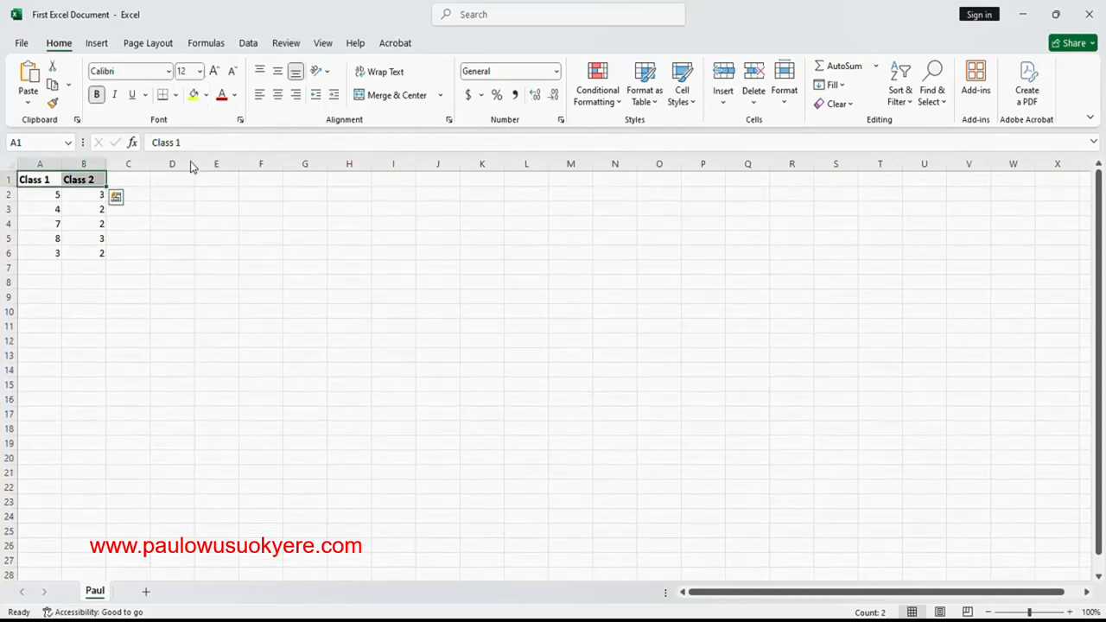
click(235, 95)
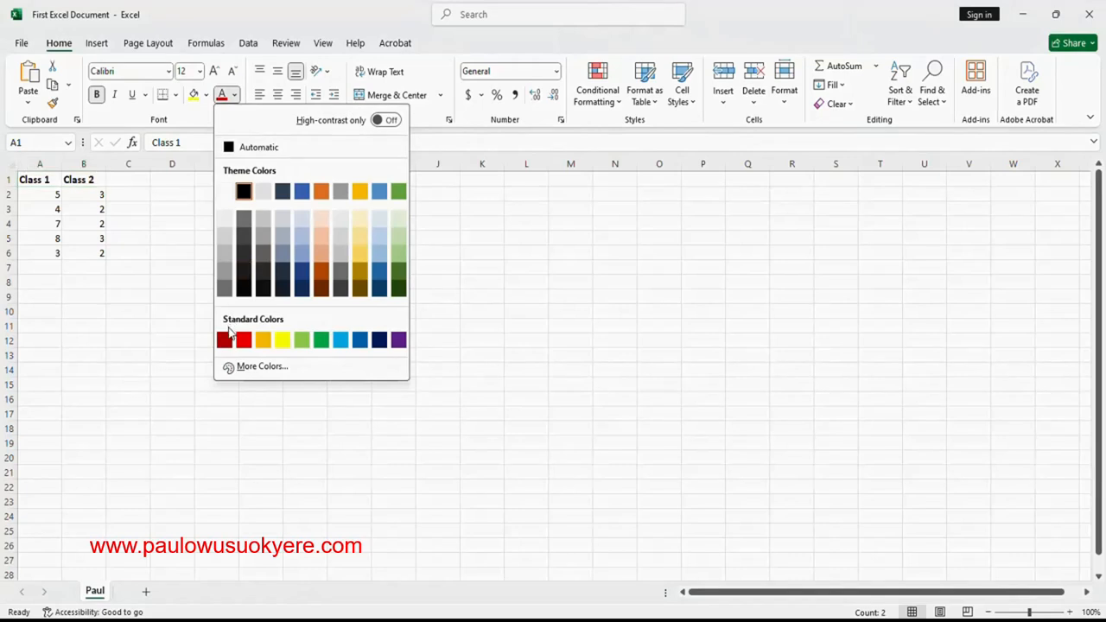
click(225, 339)
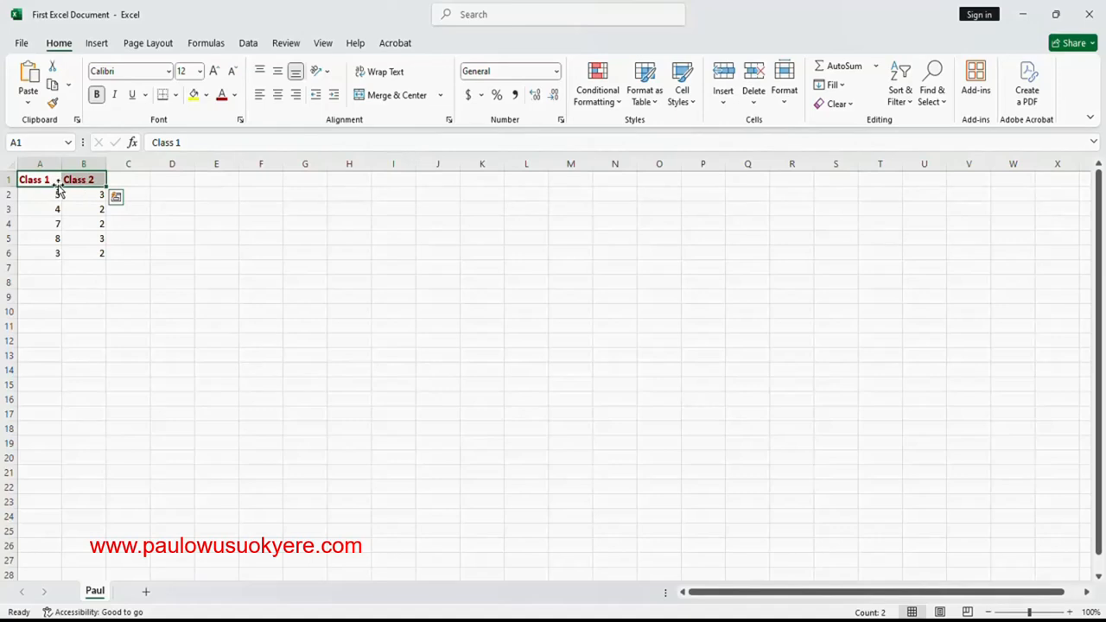
- Try centring the headings in A1:B1 and set them to left alignment
click(279, 96)
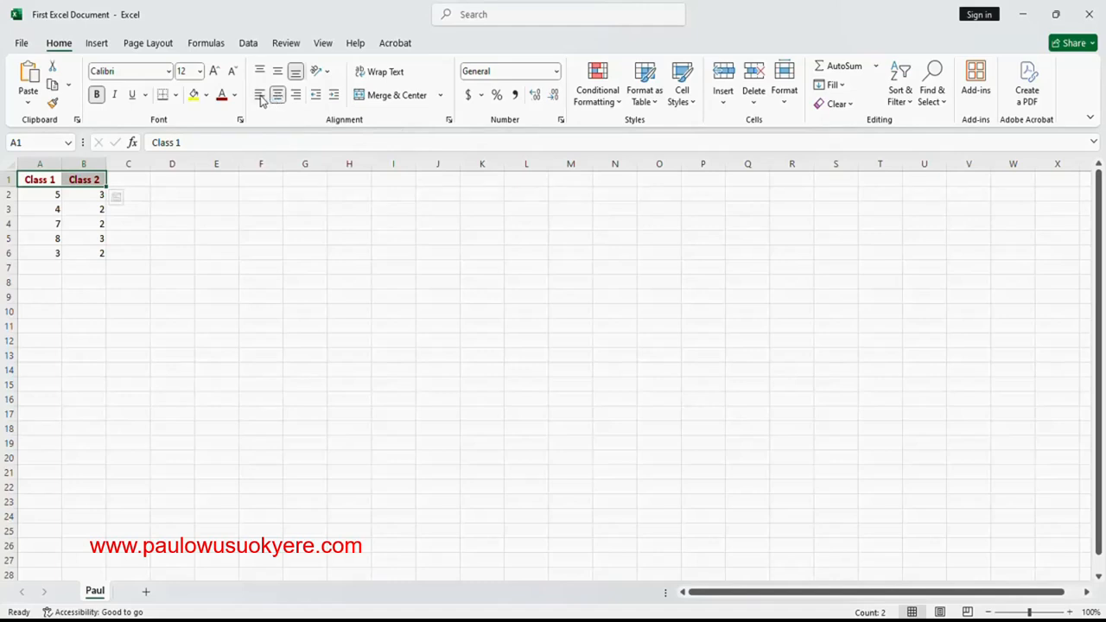
click(261, 100)
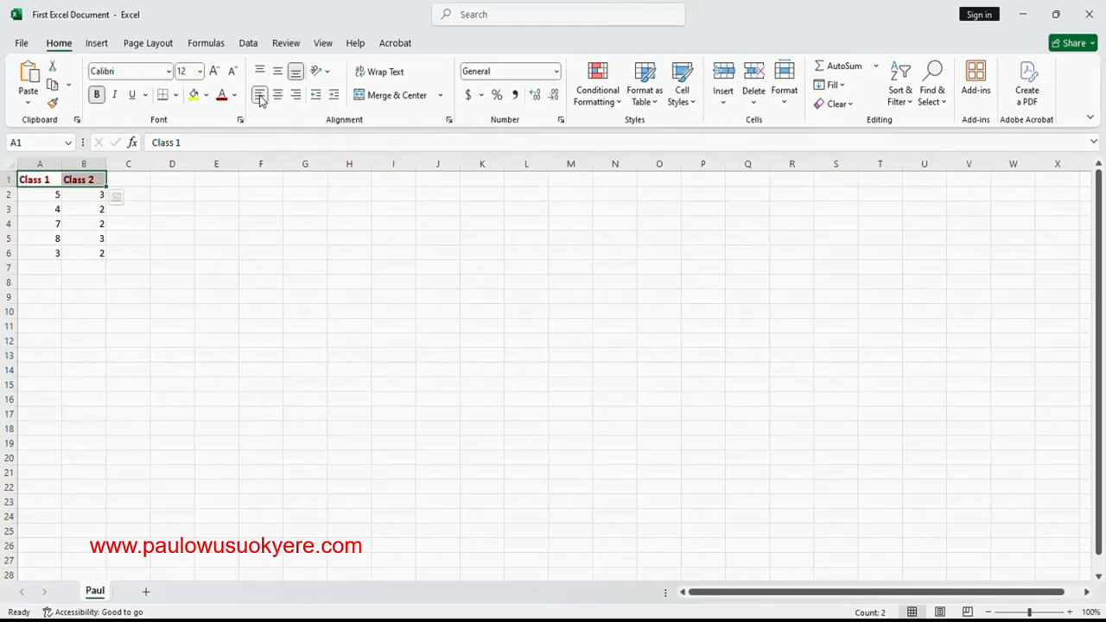
- Select cells A2, A3, A4 and B2 one at a time to view their values
click(58, 197)
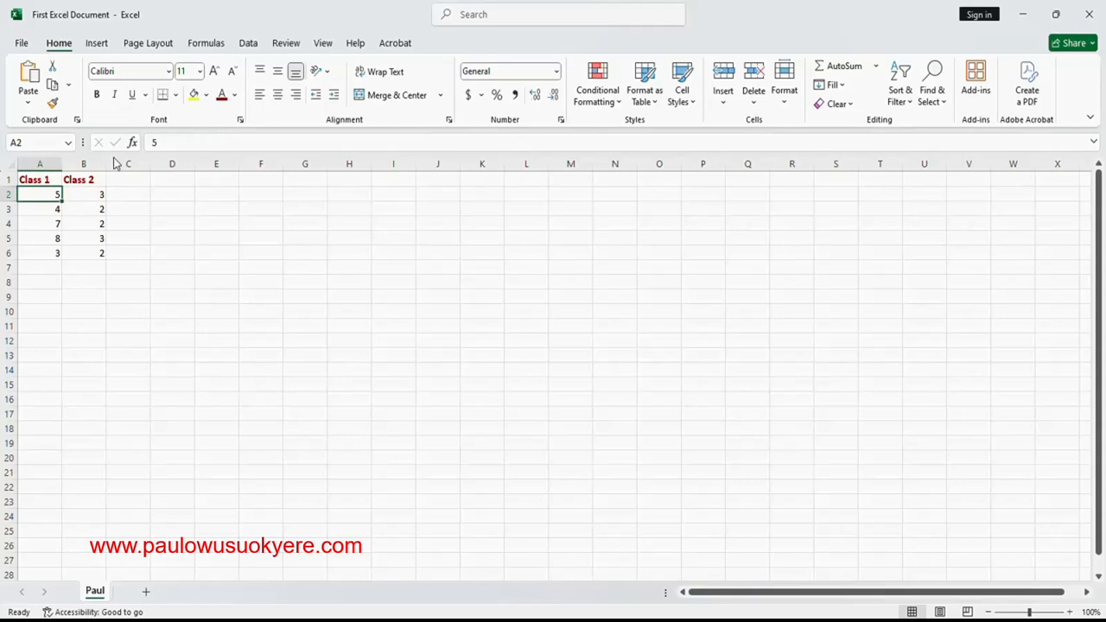
click(47, 212)
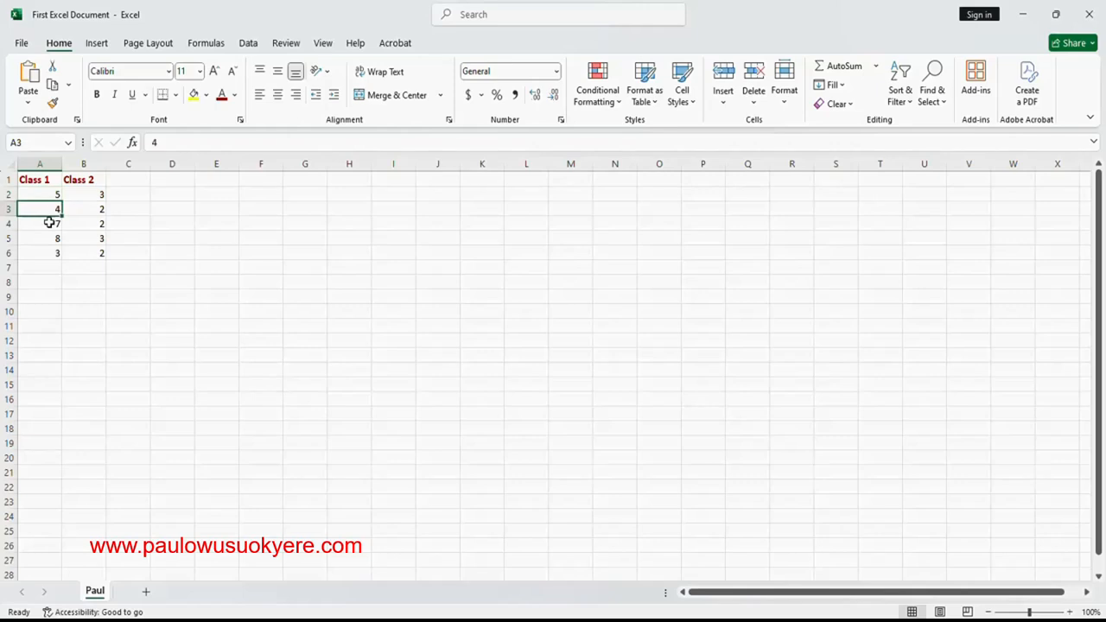
click(49, 223)
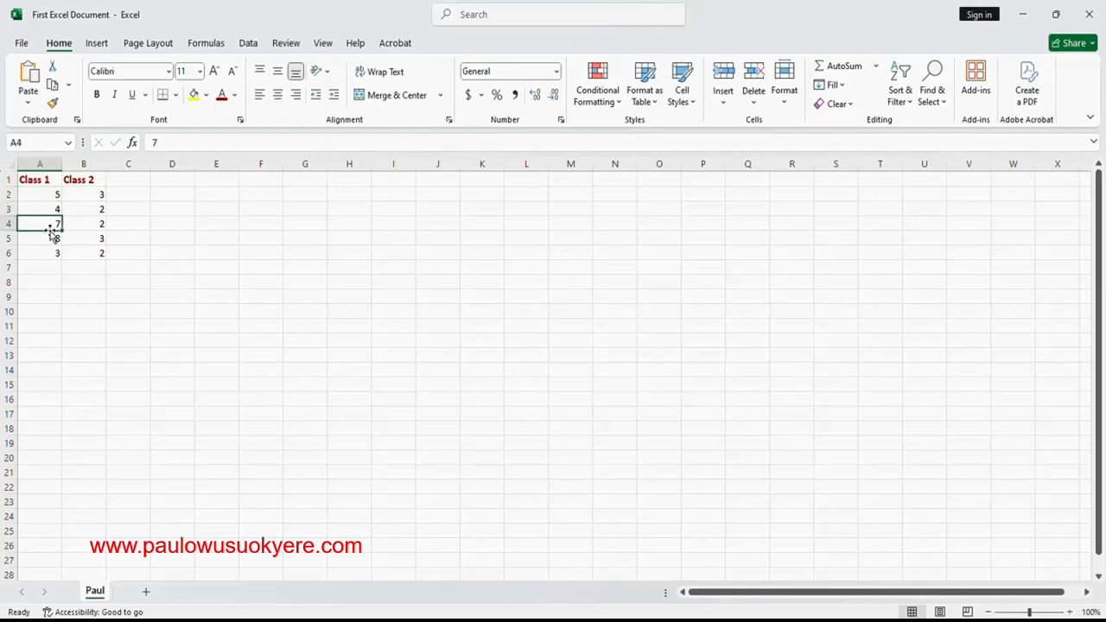
click(88, 193)
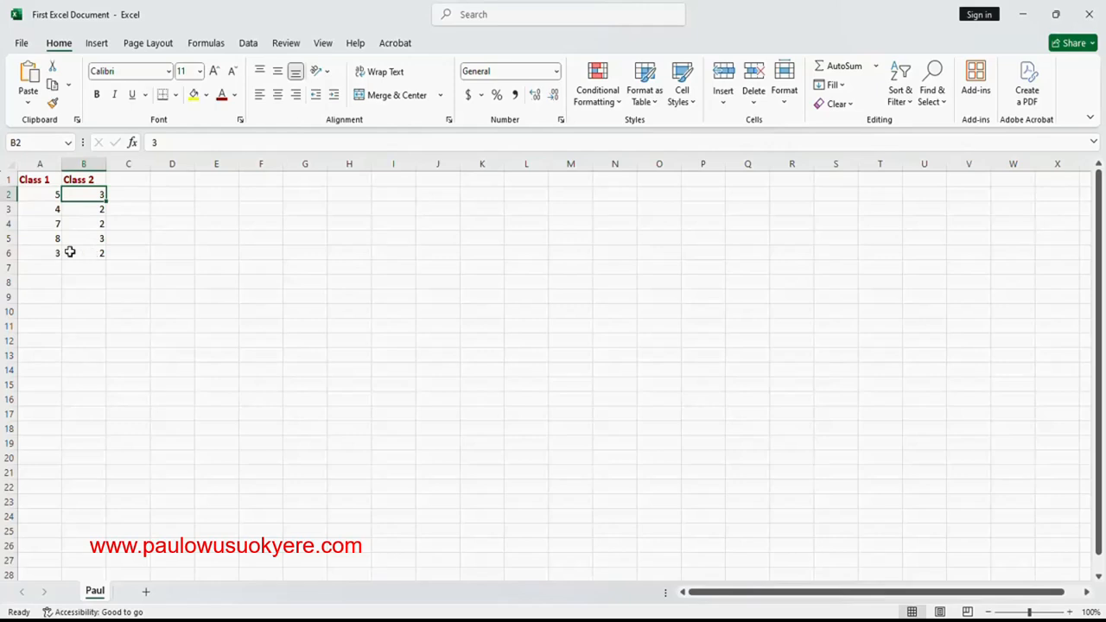
- Enter the heading Total in cell C1 and format it as bold, dark red text at font size 12
click(132, 177)
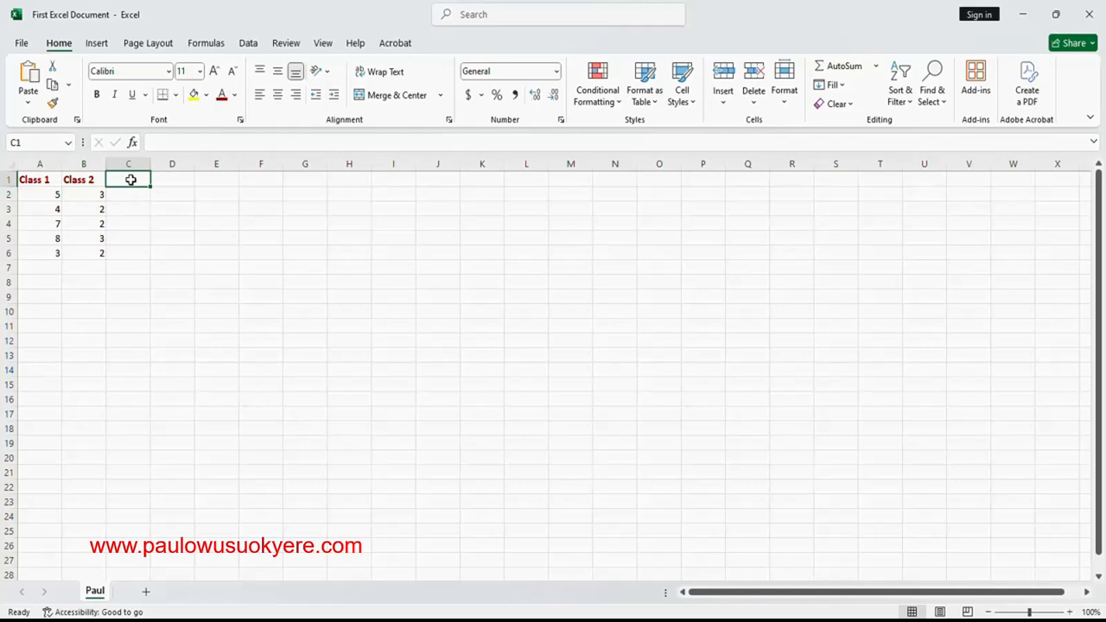
text(Total)
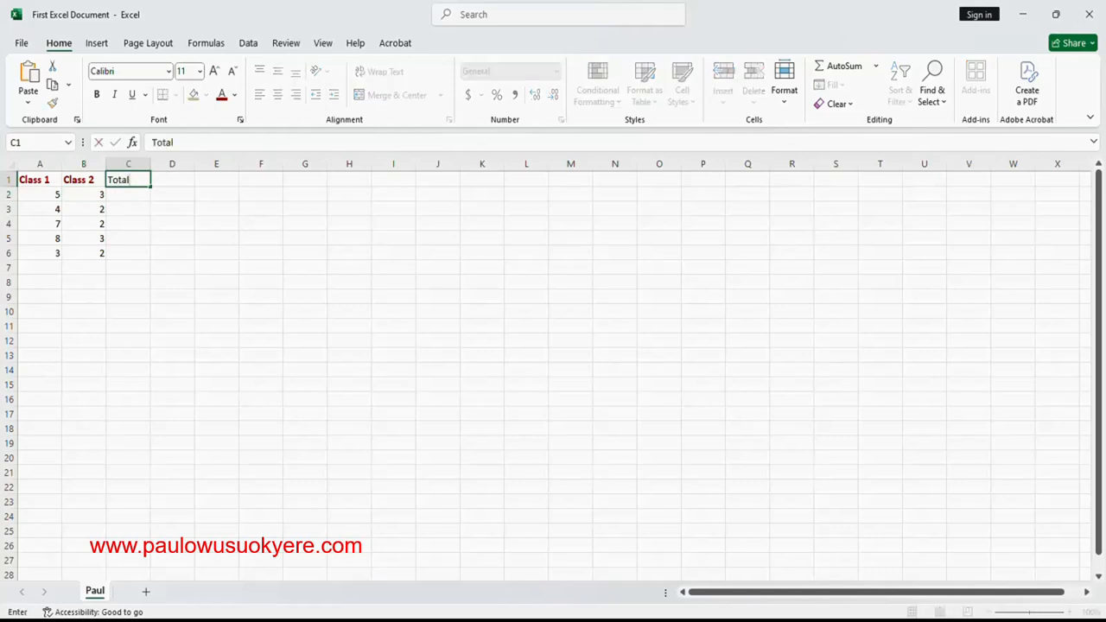
click(97, 95)
click(97, 95)
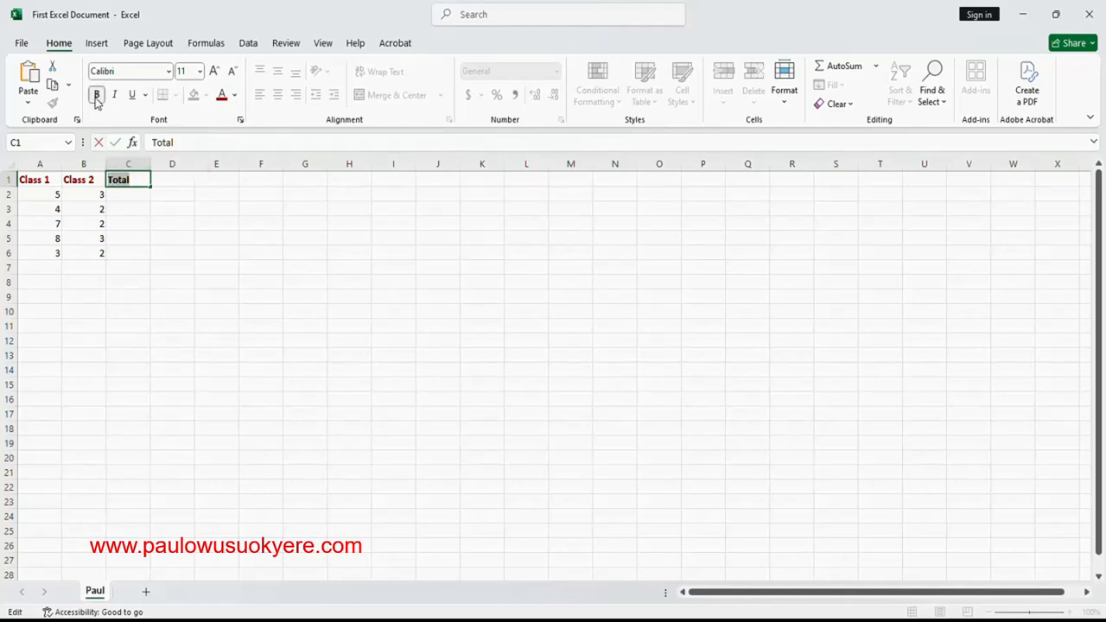
click(234, 95)
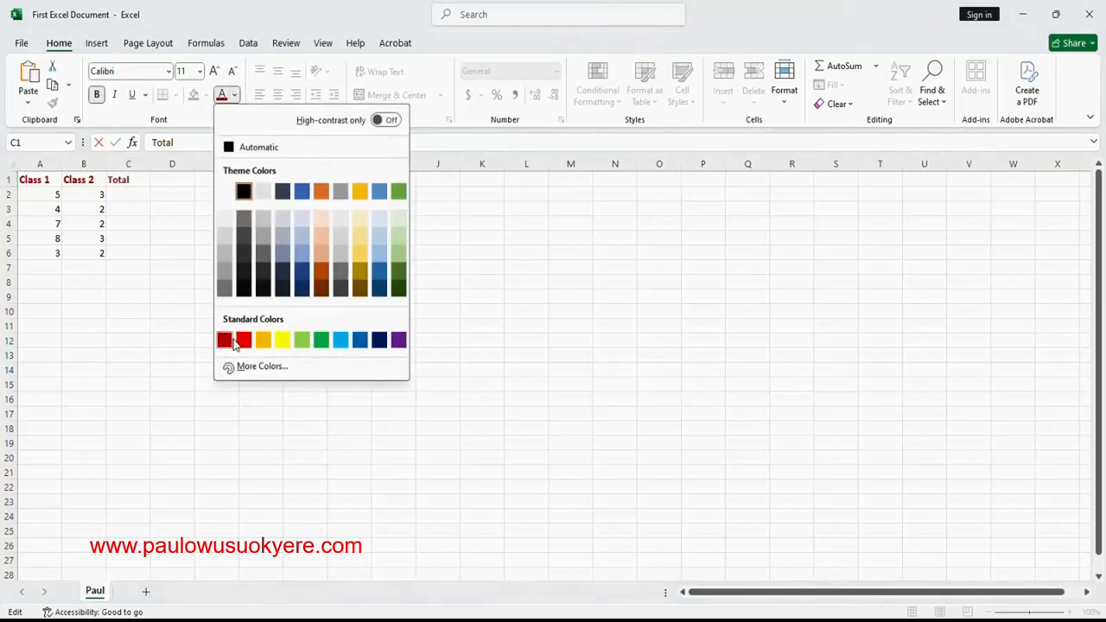
click(226, 341)
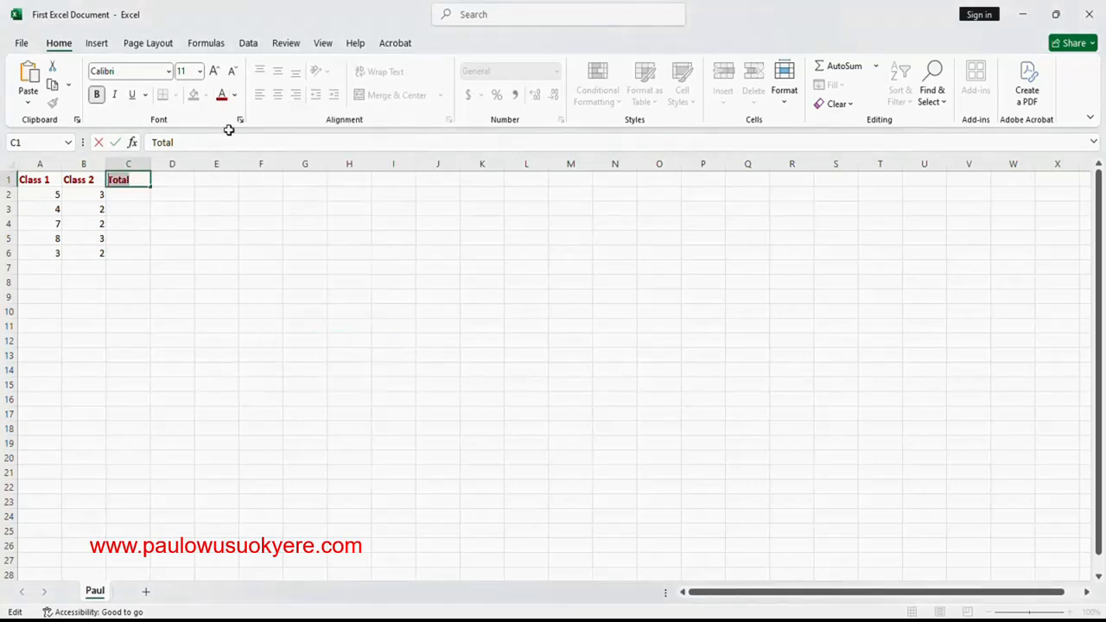
click(200, 76)
click(191, 160)
click(176, 182)
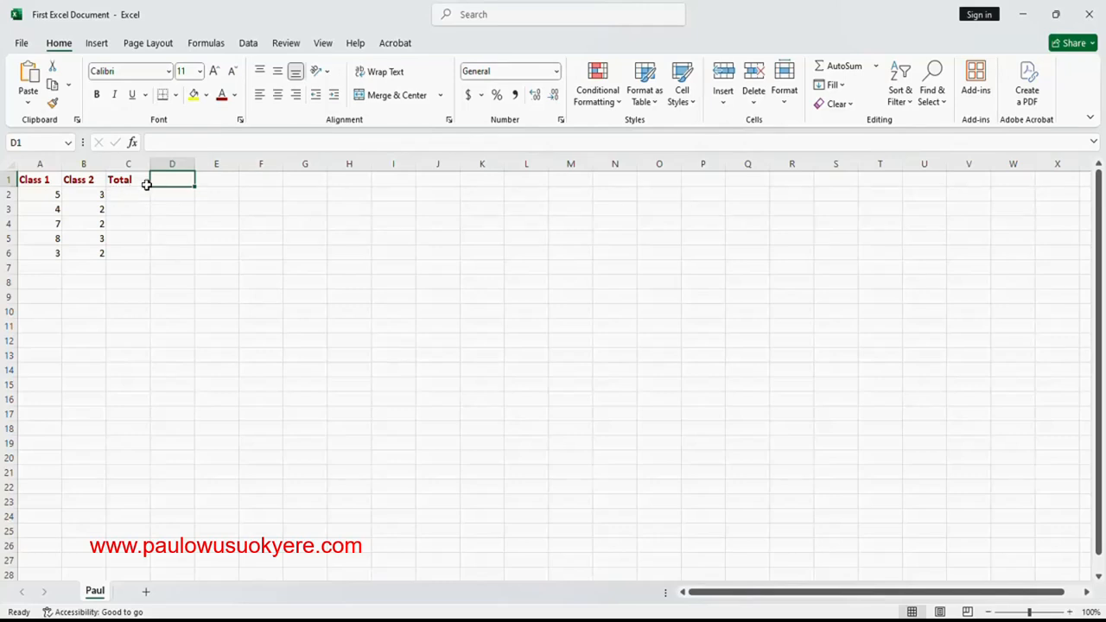
- Enter the formula =A2+B2 in cell C2 to add the Class 1 and Class 2 values
click(121, 196)
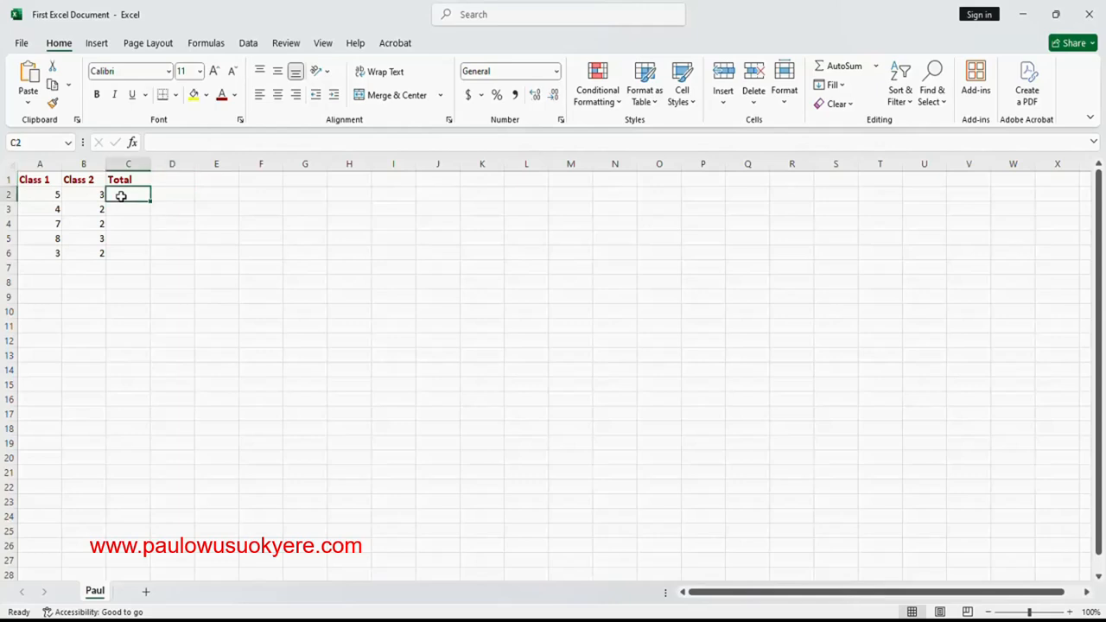
click(47, 194)
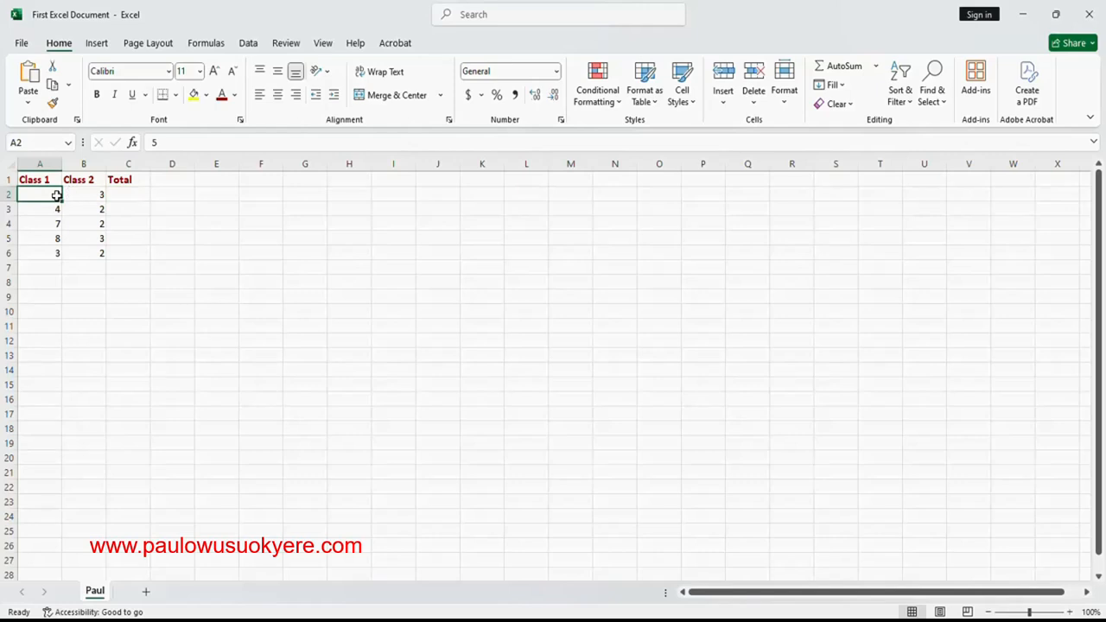
click(122, 197)
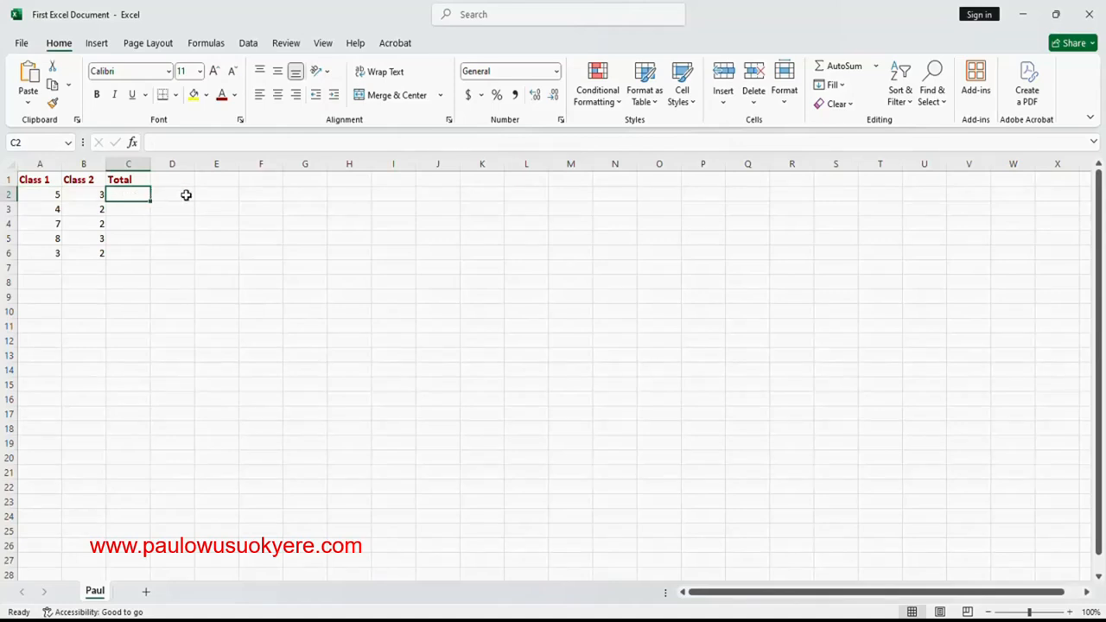
text(=)
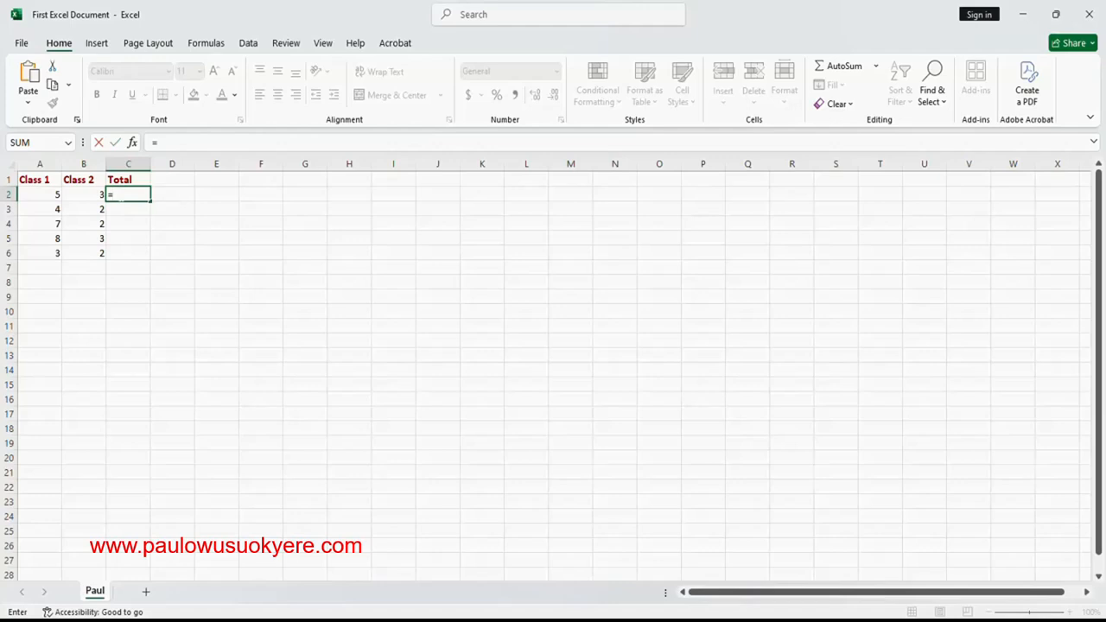
click(56, 195)
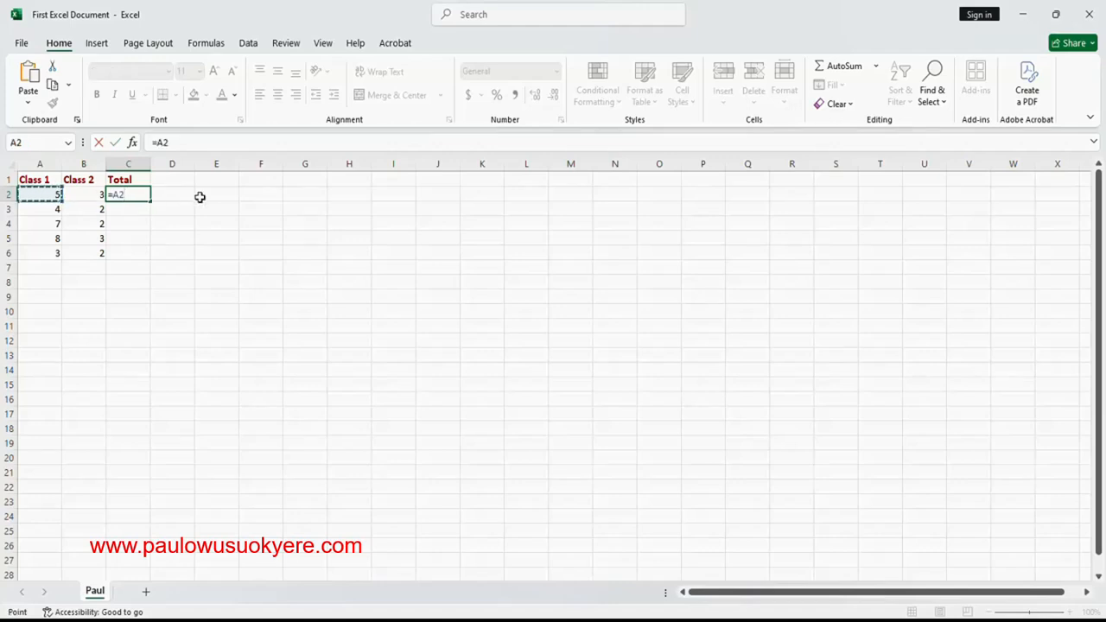
text(+)
click(95, 195)
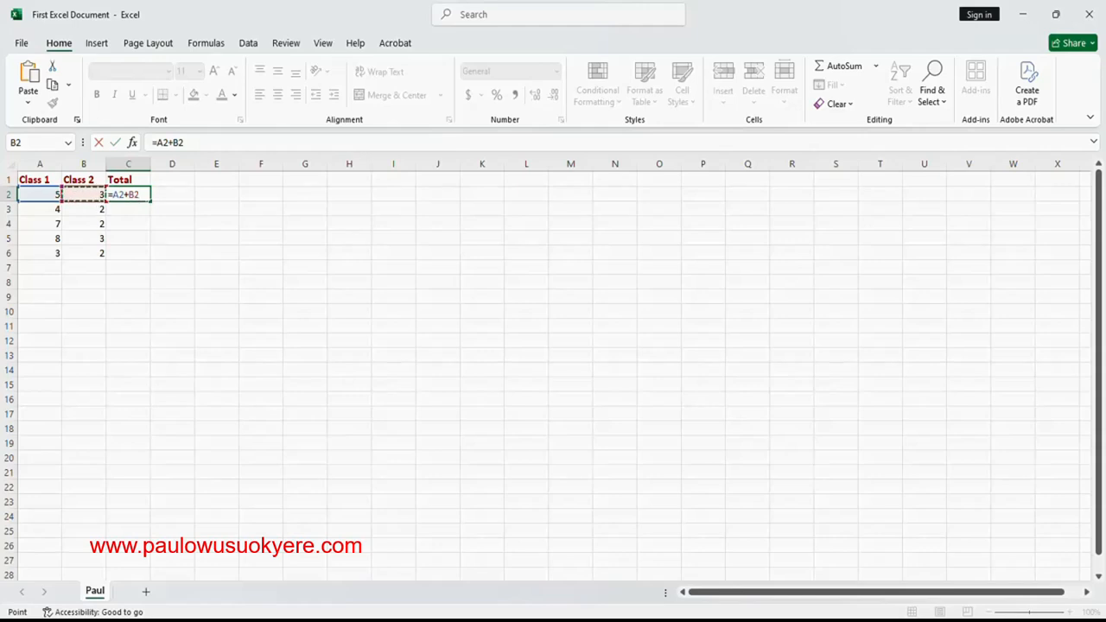
key(ctrl+Return)
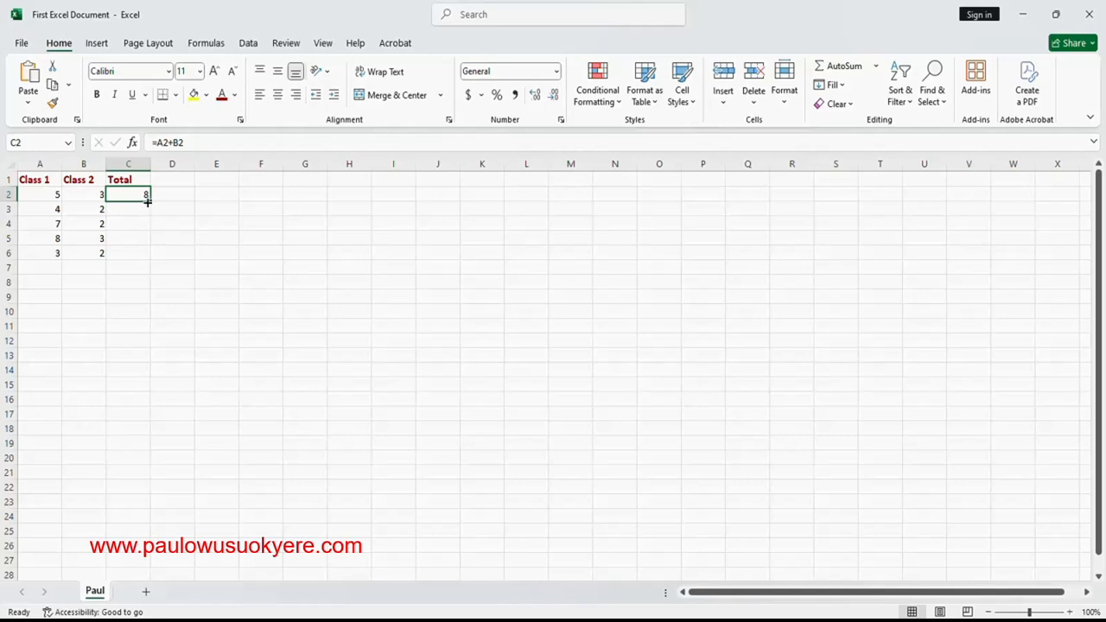
- Fill the total formula from C2 down to C6 and check the copied formula in C3
drag(148, 199, 144, 254)
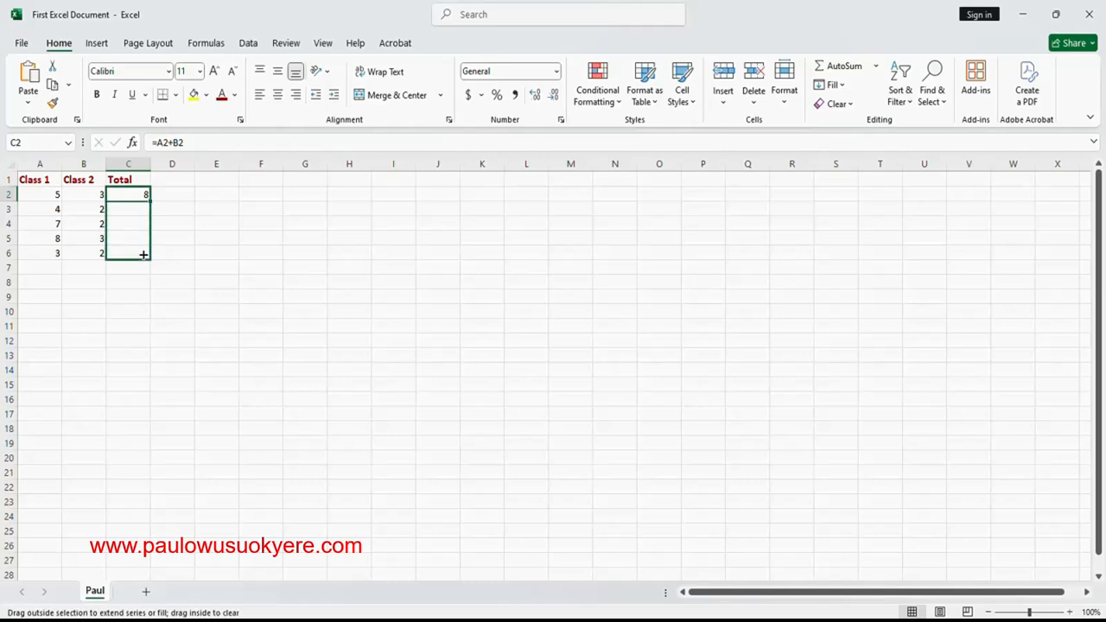
drag(143, 254, 144, 254)
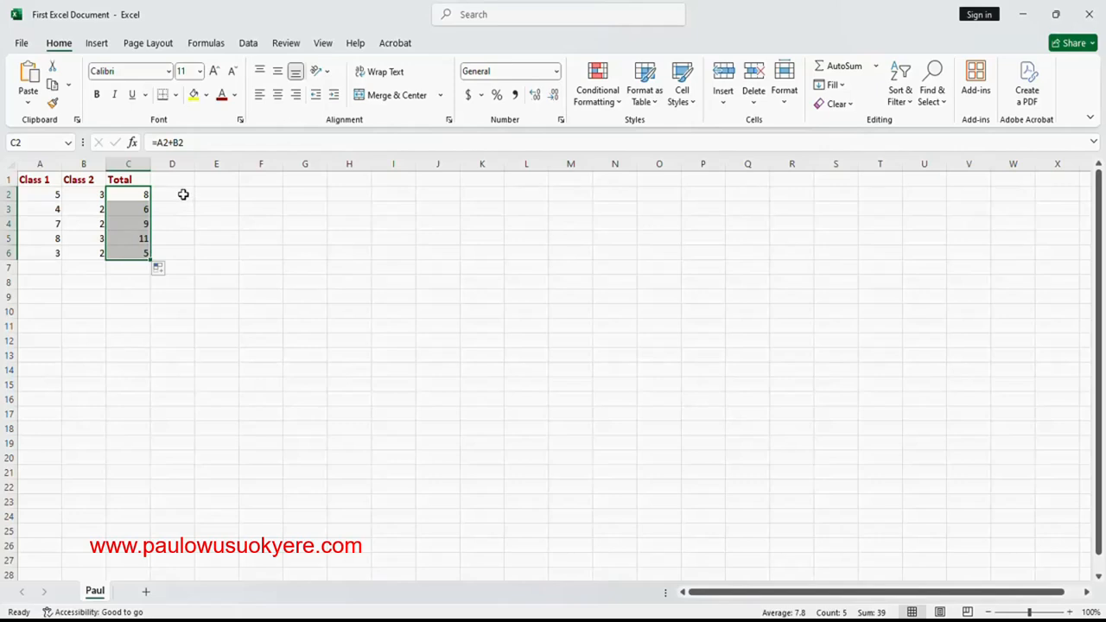
click(183, 194)
click(137, 210)
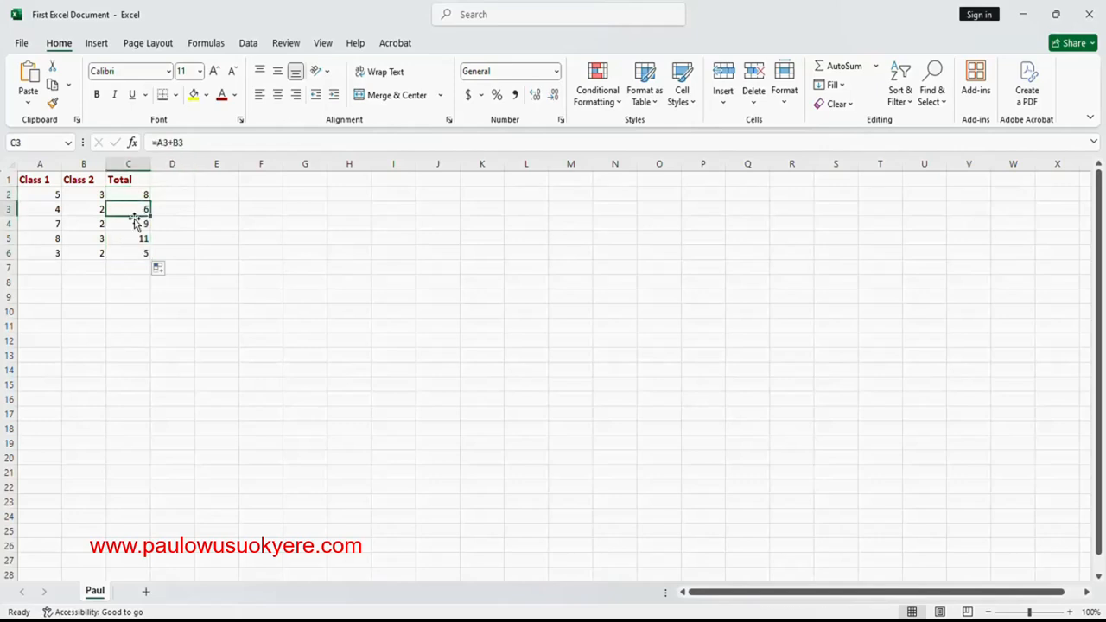
click(173, 211)
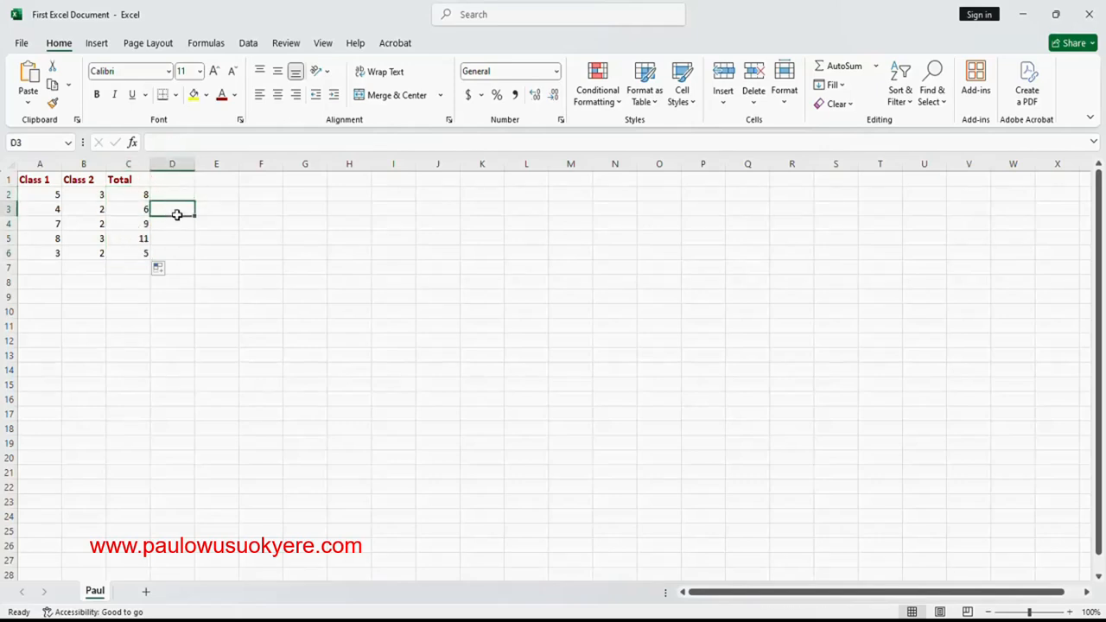
- Fill cells A2:A6 with standard yellow and cells B2:B6 with a light blue theme colour
click(53, 193)
drag(53, 193, 44, 251)
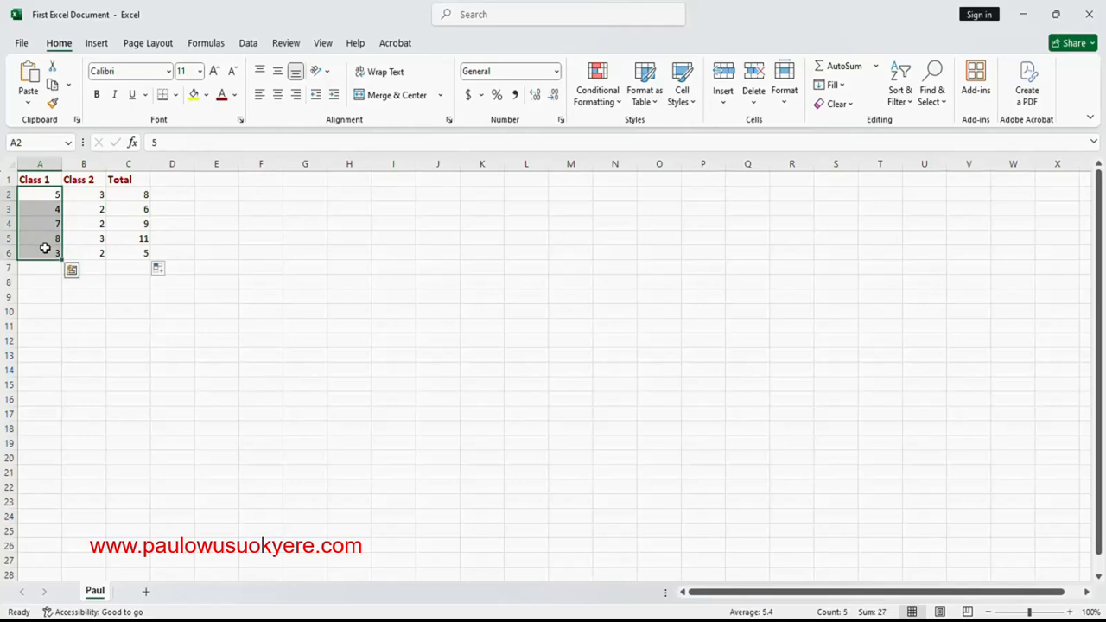
click(206, 96)
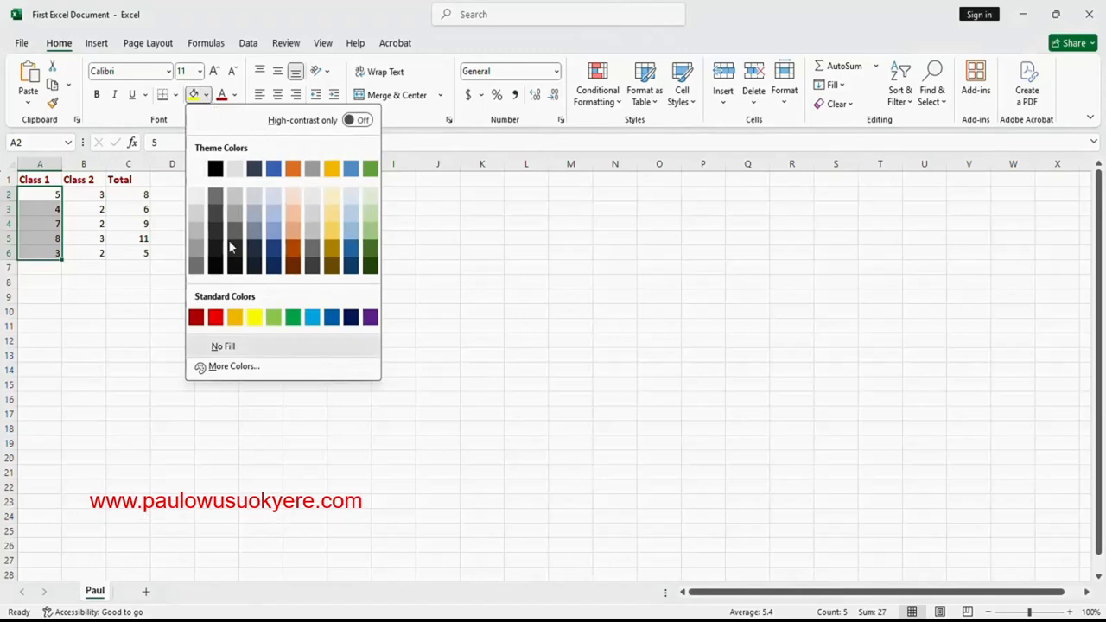
click(253, 317)
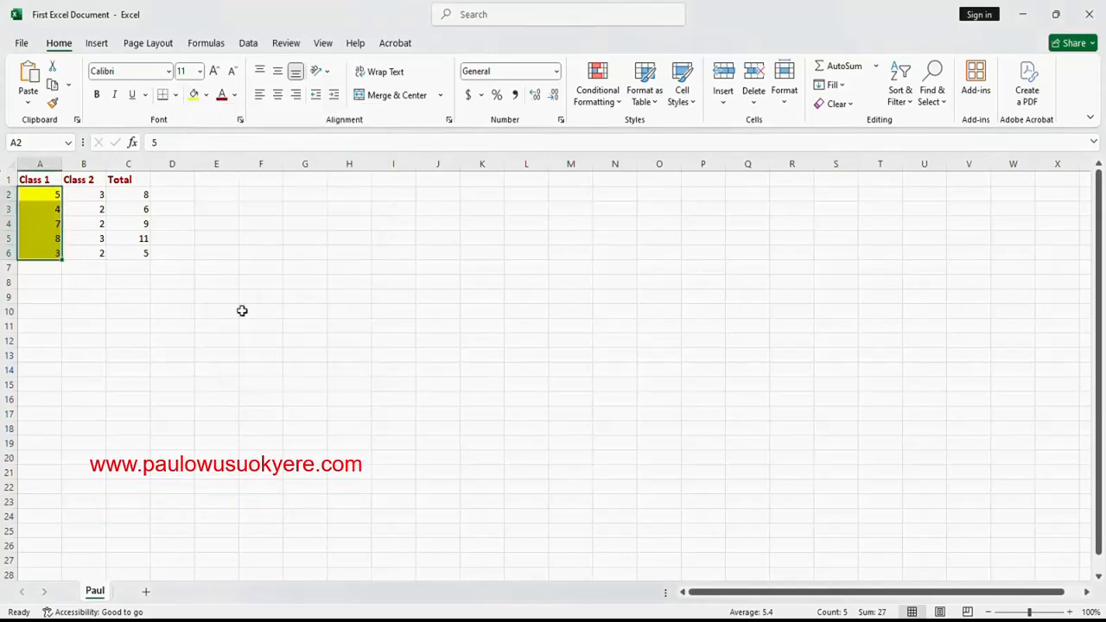
drag(79, 189, 86, 250)
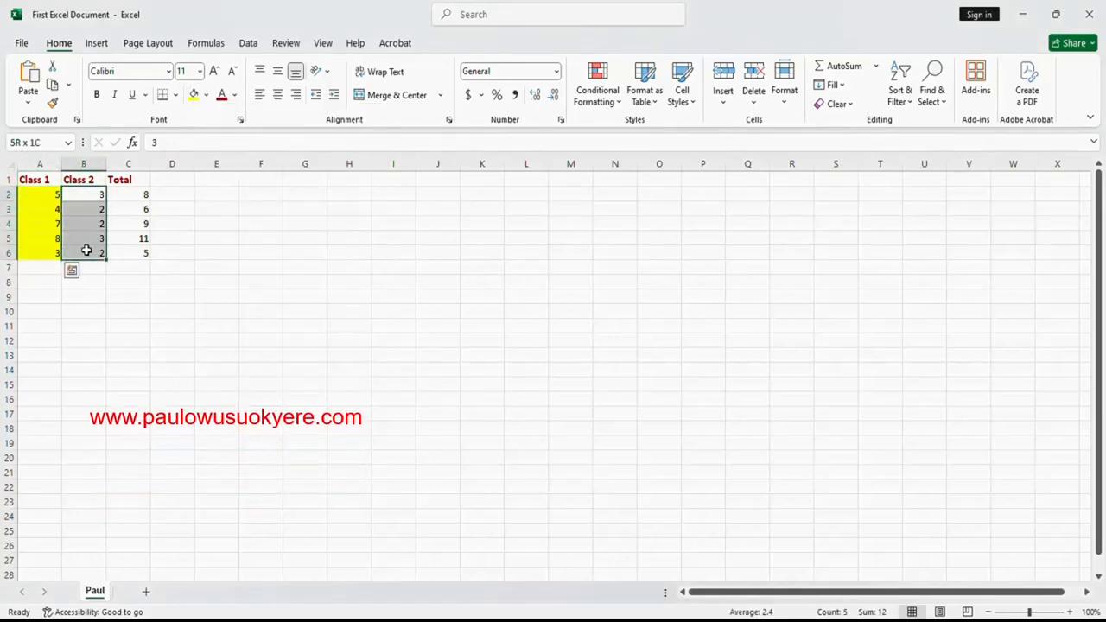
click(207, 96)
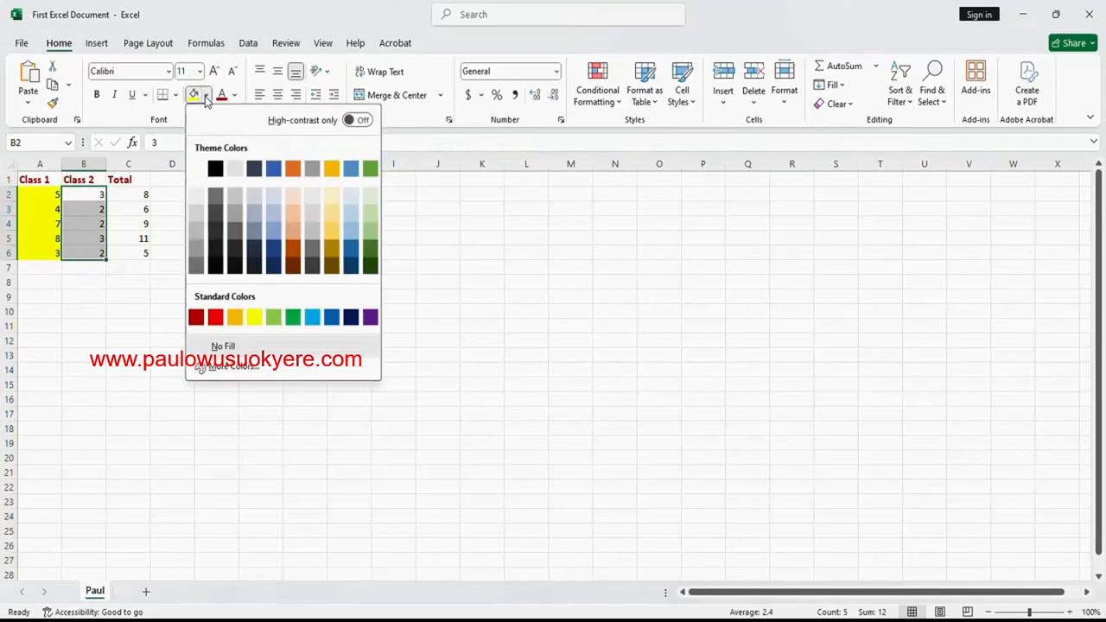
click(351, 221)
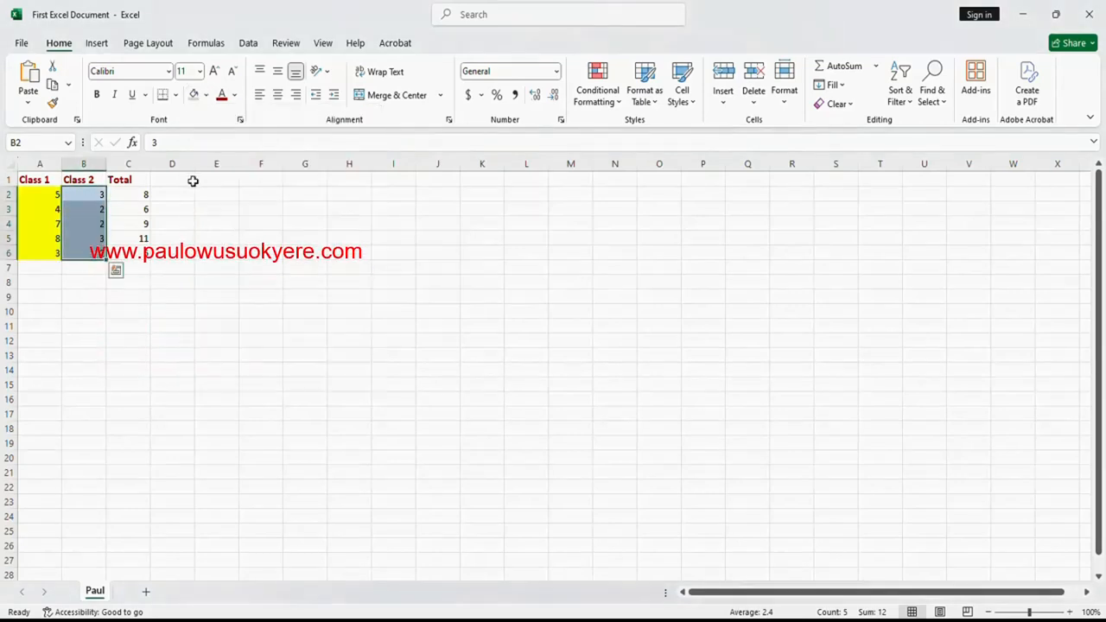
- Fill the totals in C2:C6 with standard yellow, then view the formula in C2
click(128, 195)
drag(129, 195, 129, 249)
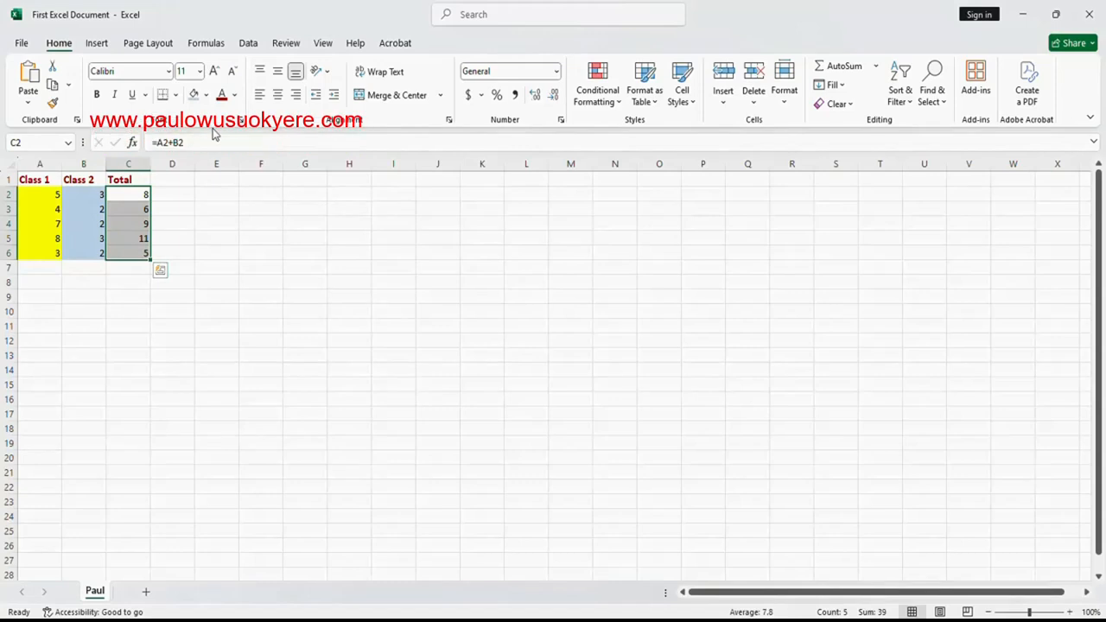
click(205, 95)
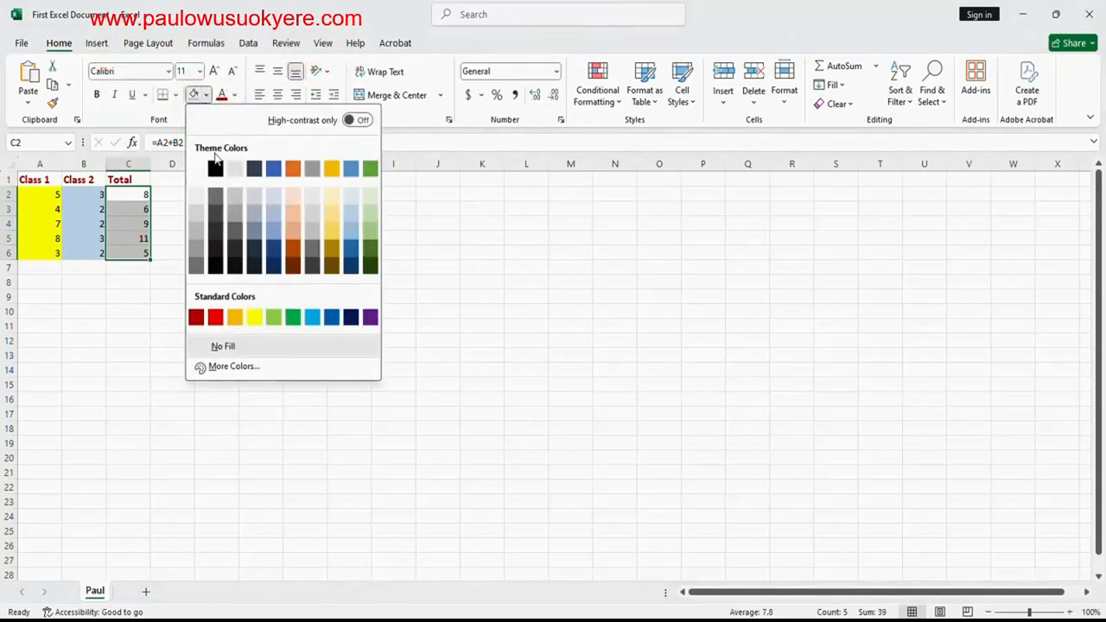
click(253, 318)
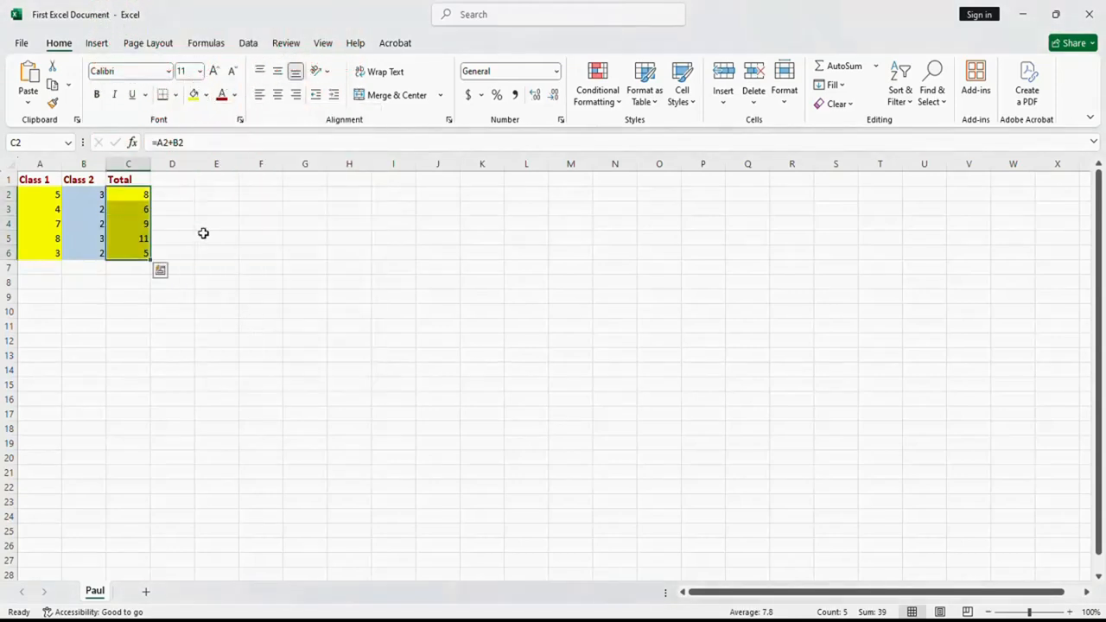
click(203, 234)
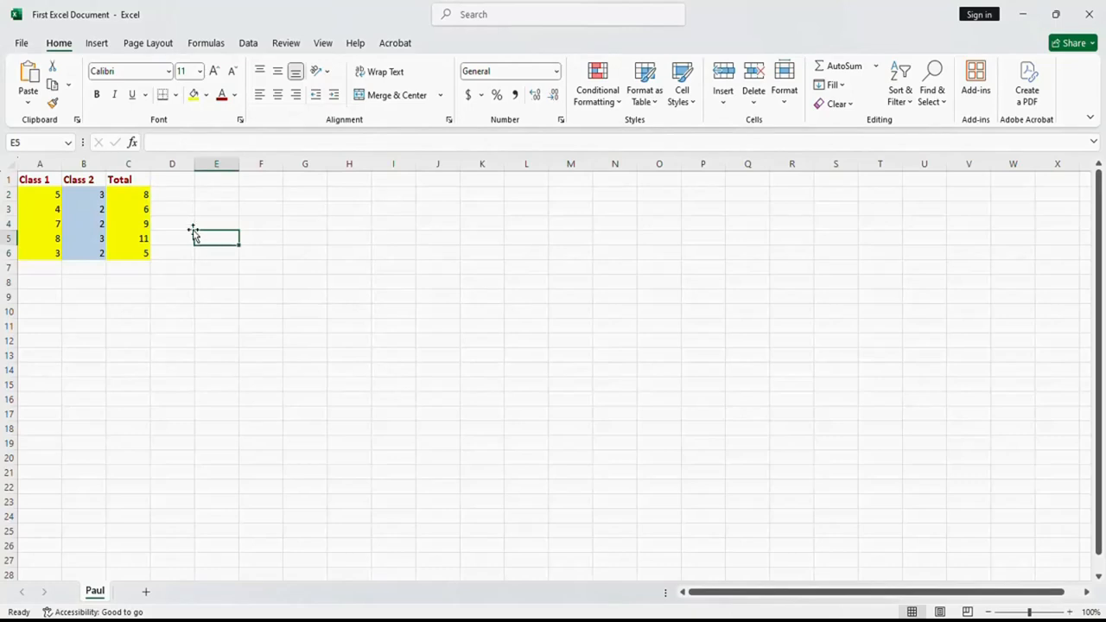
click(121, 195)
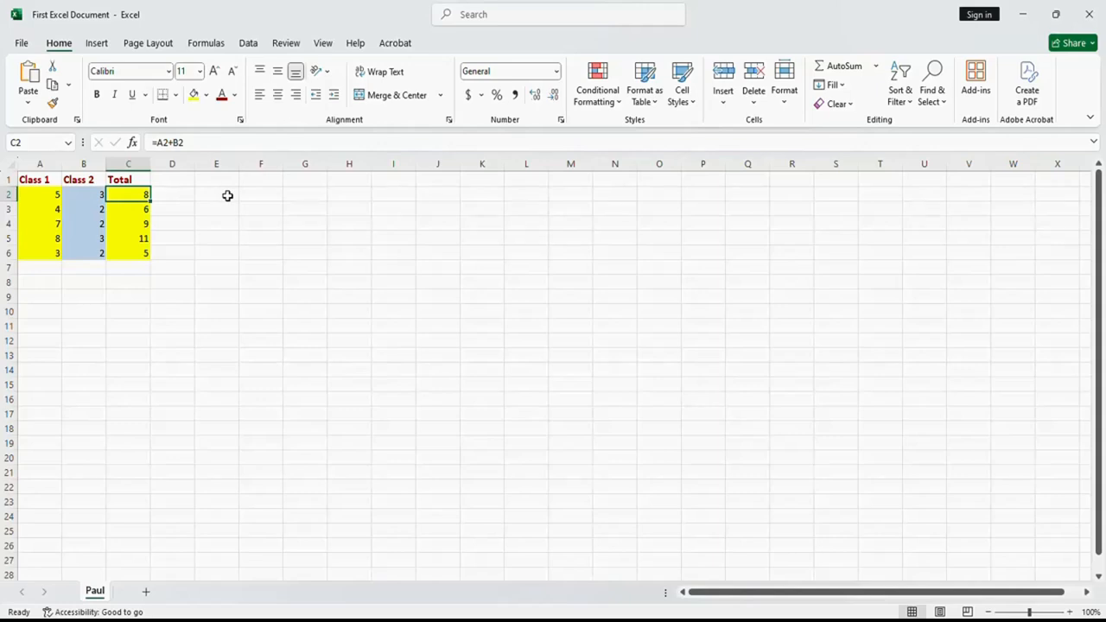
- Enter the practice numbers 10 in cell G2 and 5 in cell H2
click(301, 199)
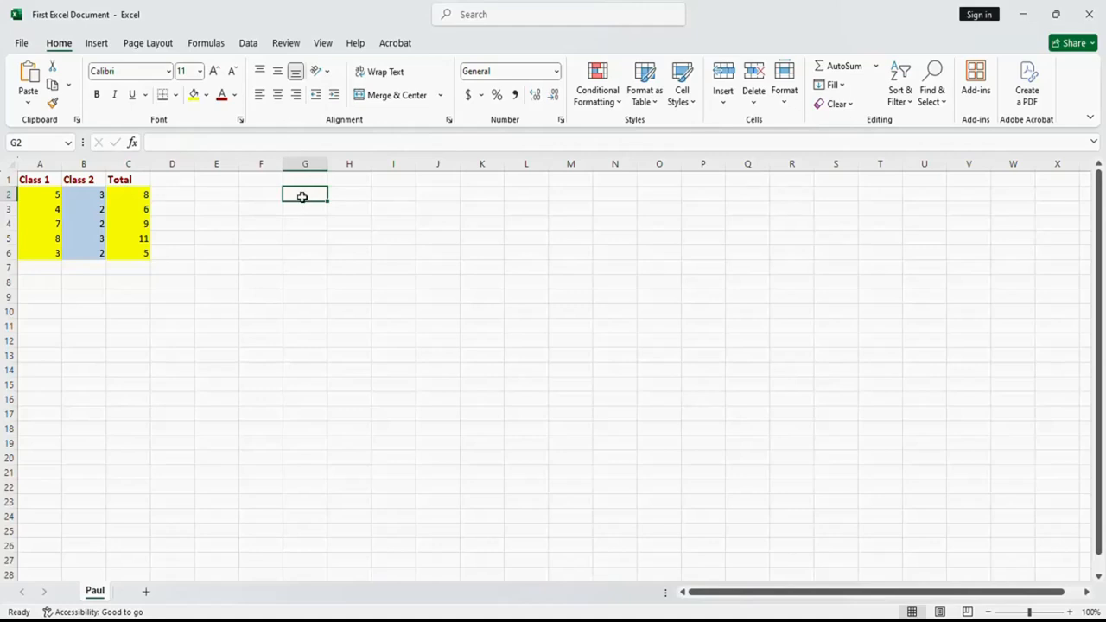
text(5)
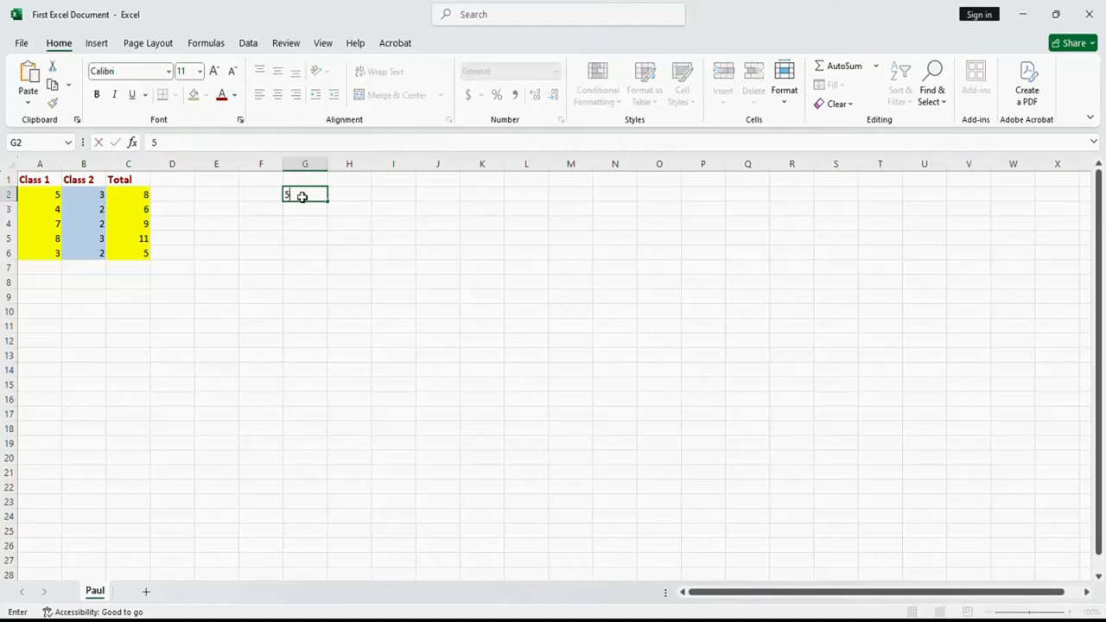
click(346, 193)
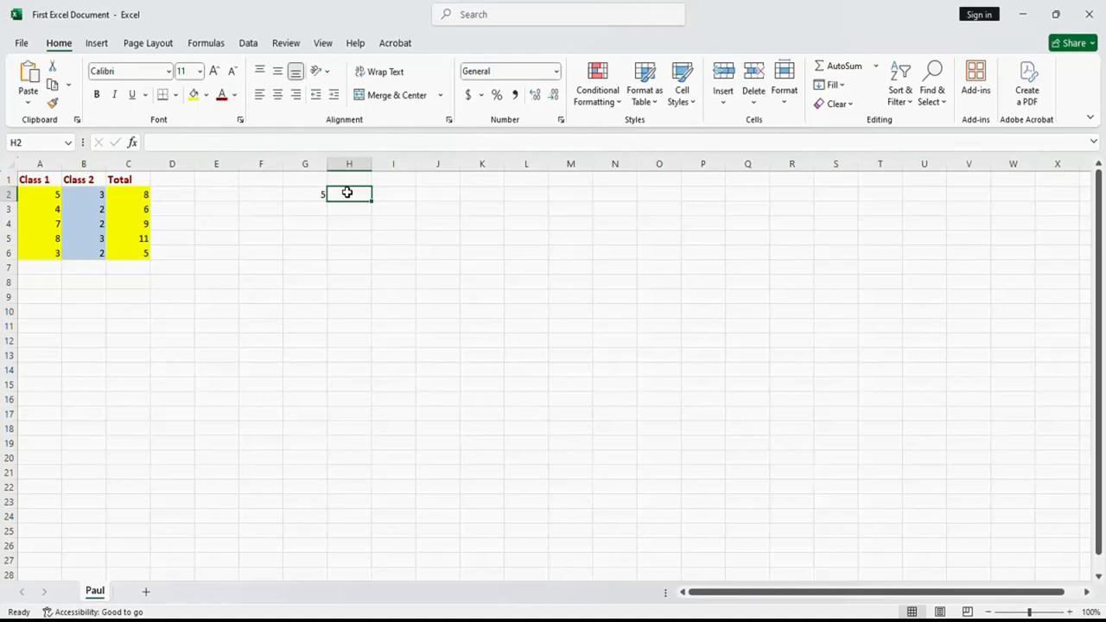
click(313, 193)
text(10)
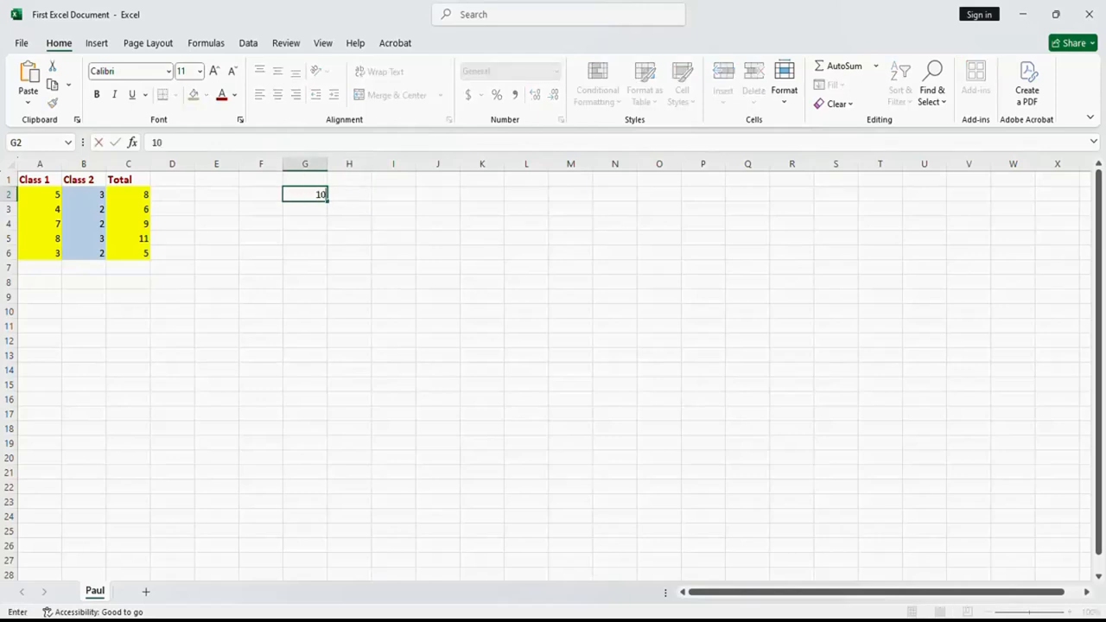
click(352, 194)
text(5)
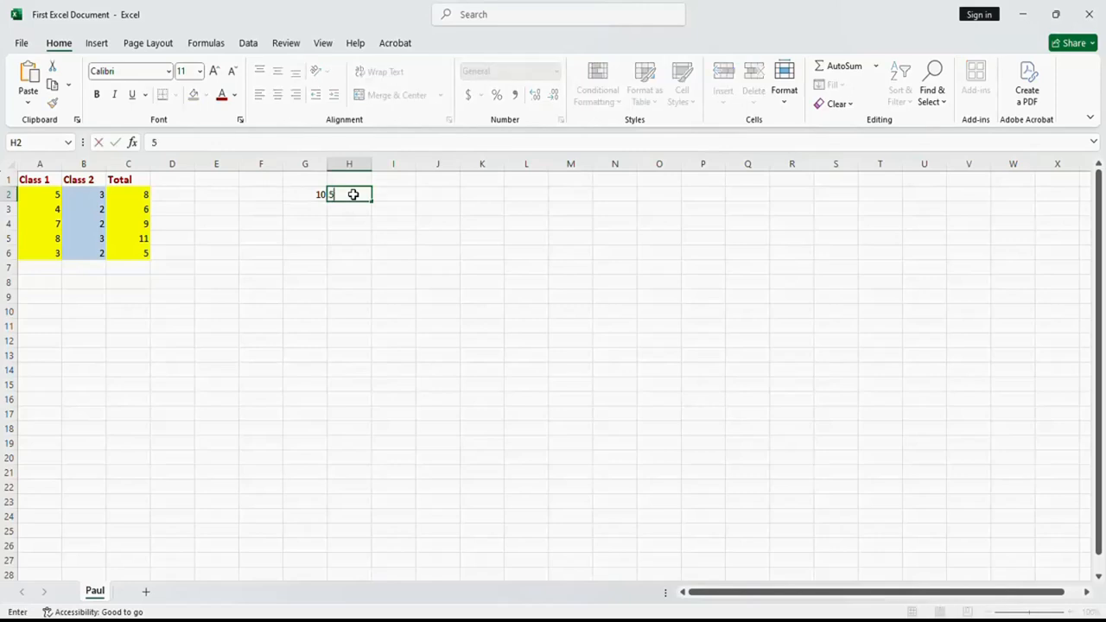
- Enter the subtraction formula =G2-H2 in cell I2
click(387, 194)
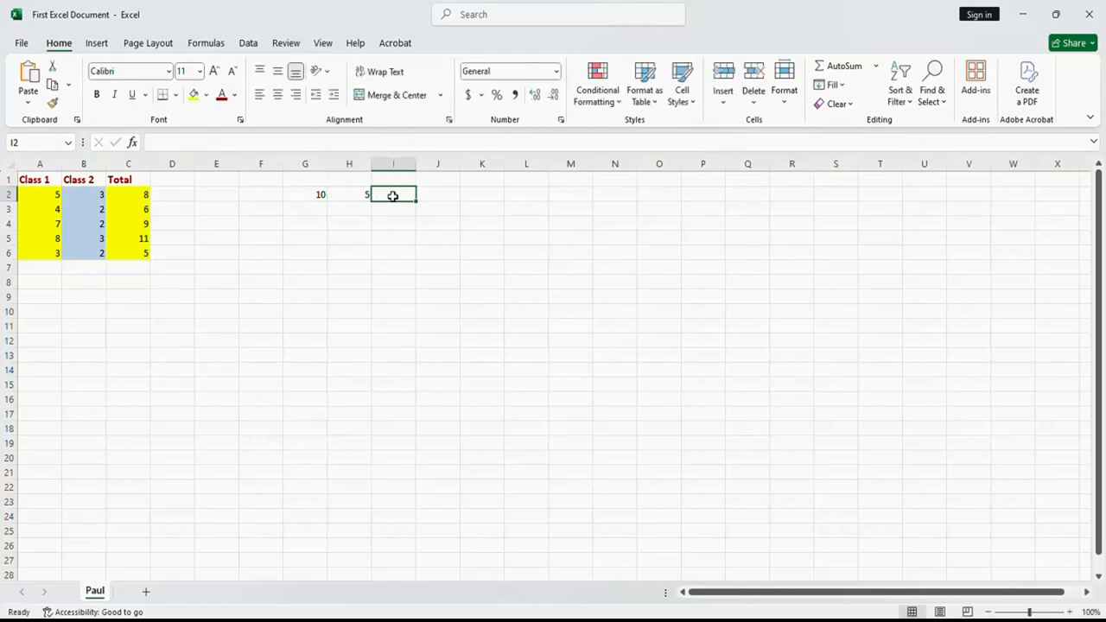
text(=)
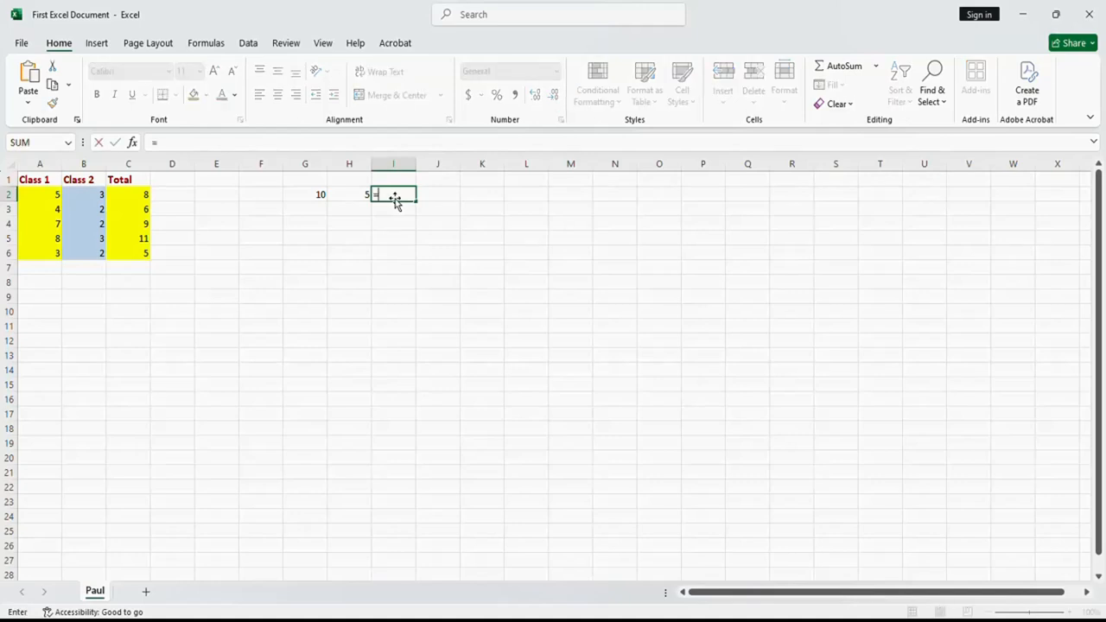
click(320, 197)
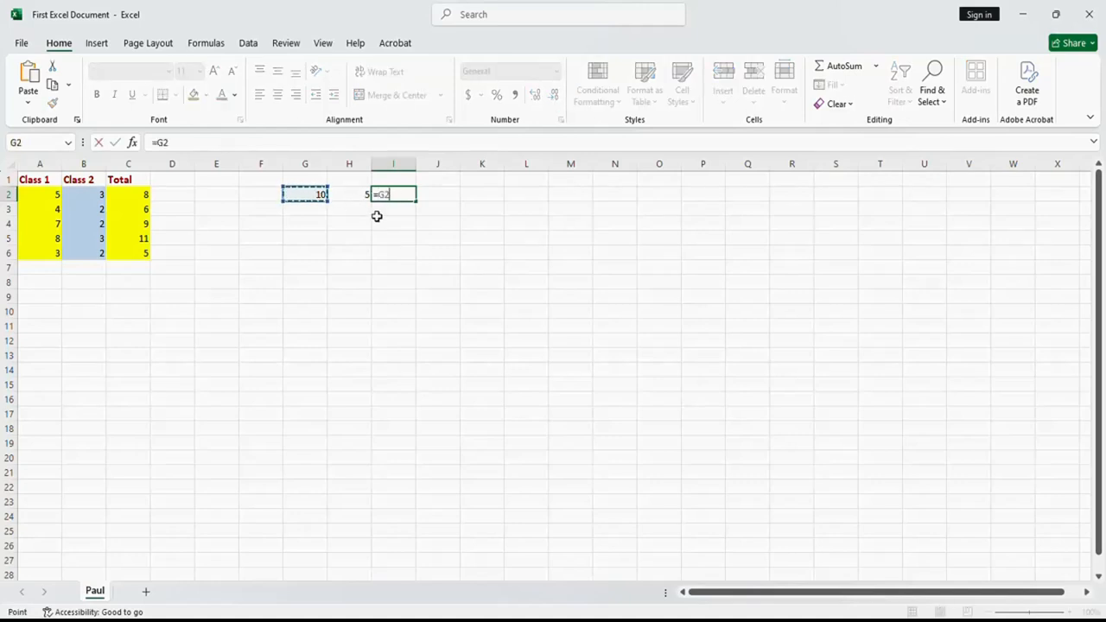
text(-)
click(360, 195)
key(Return)
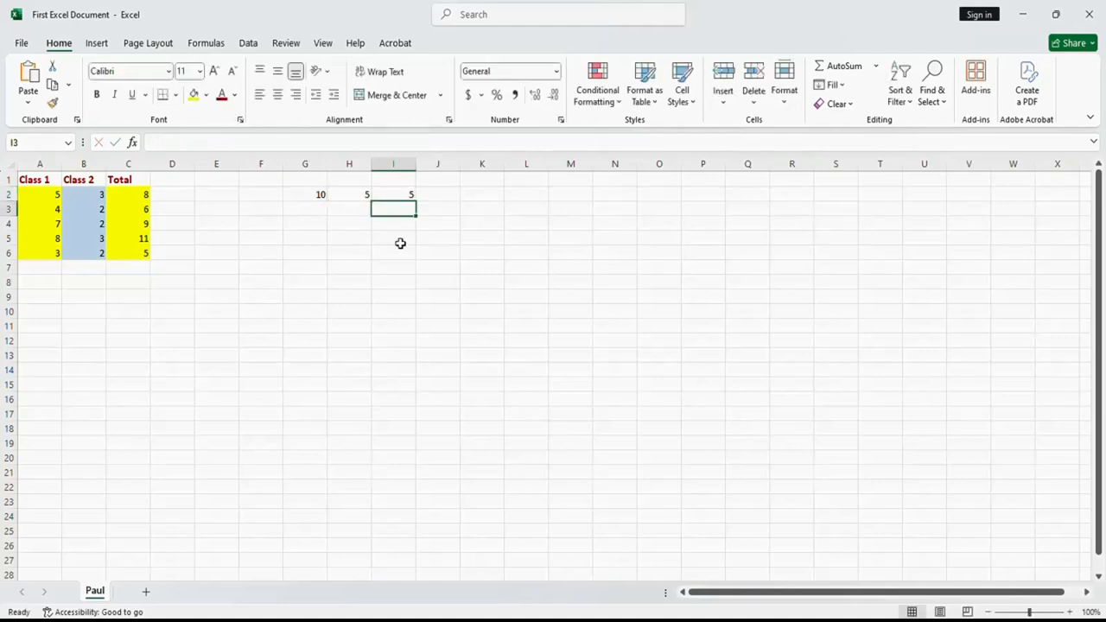
- Change the subtraction formula in cell I2 to the multiplication formula =G2*H2
click(396, 193)
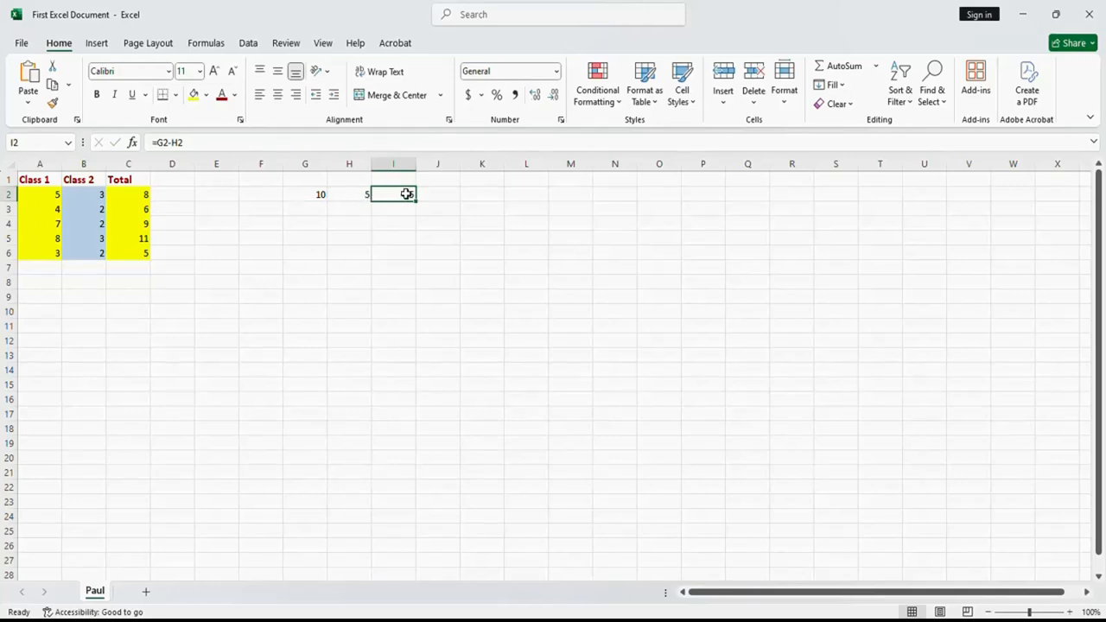
click(172, 142)
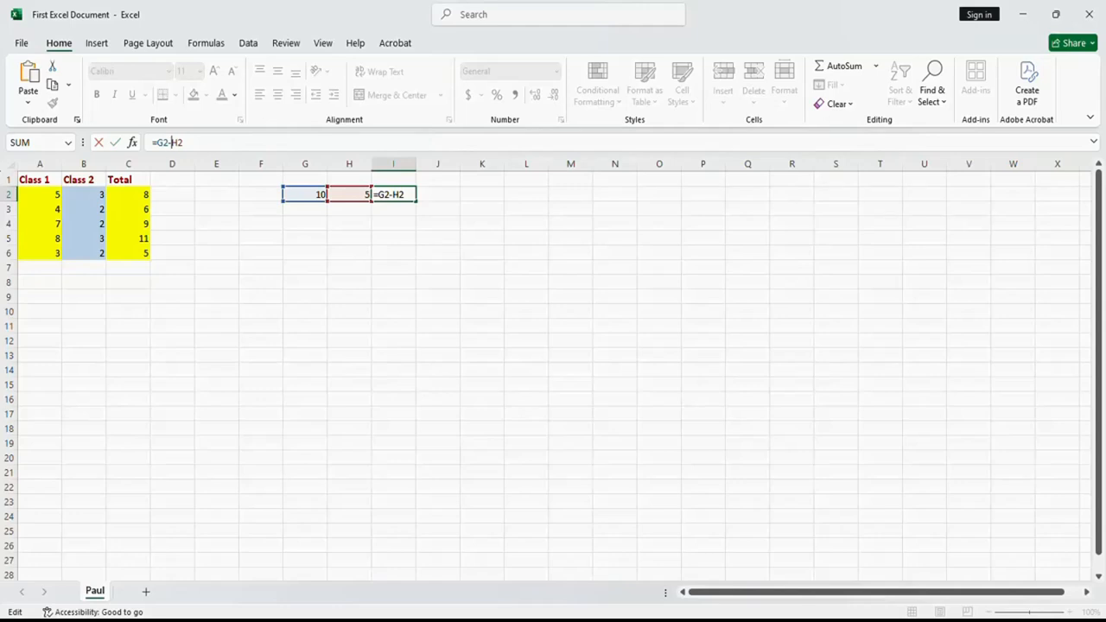
key(BackSpace)
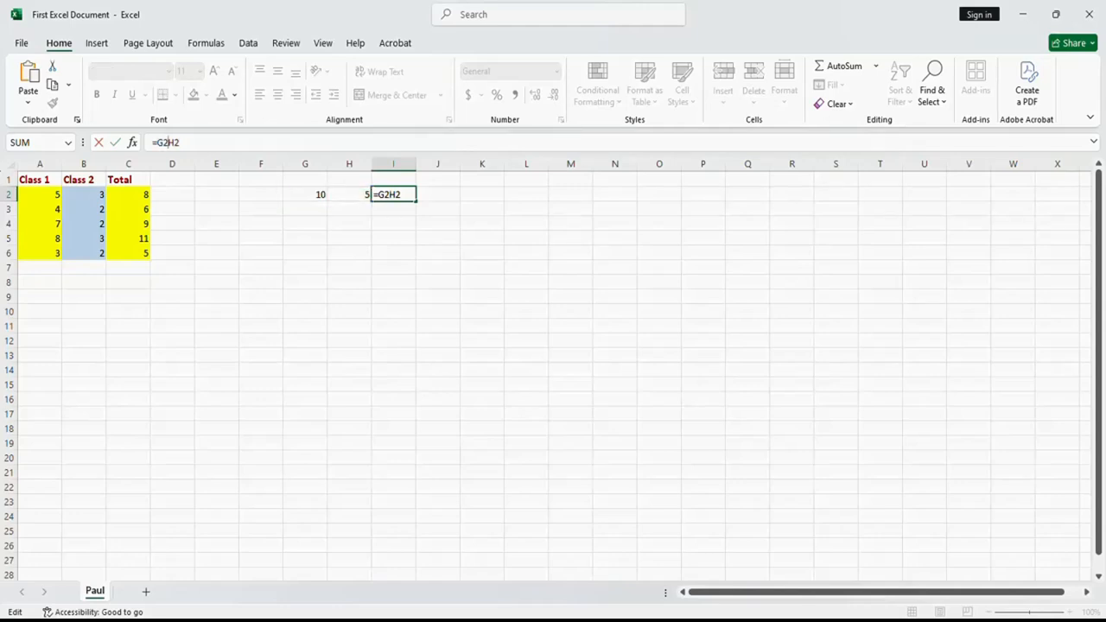
text(*)
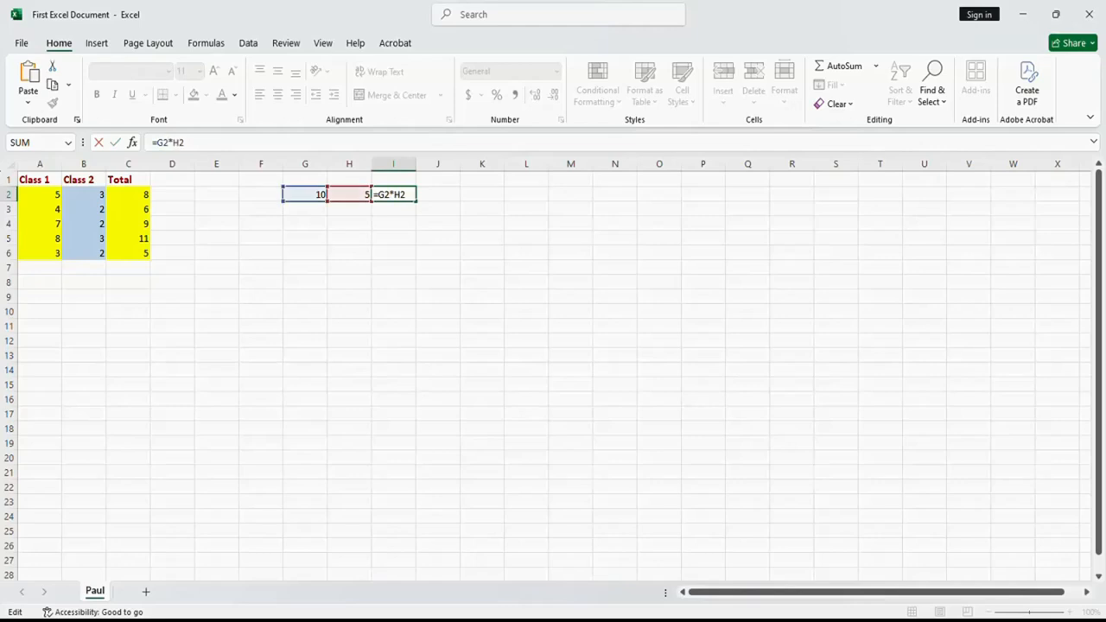
key(Return)
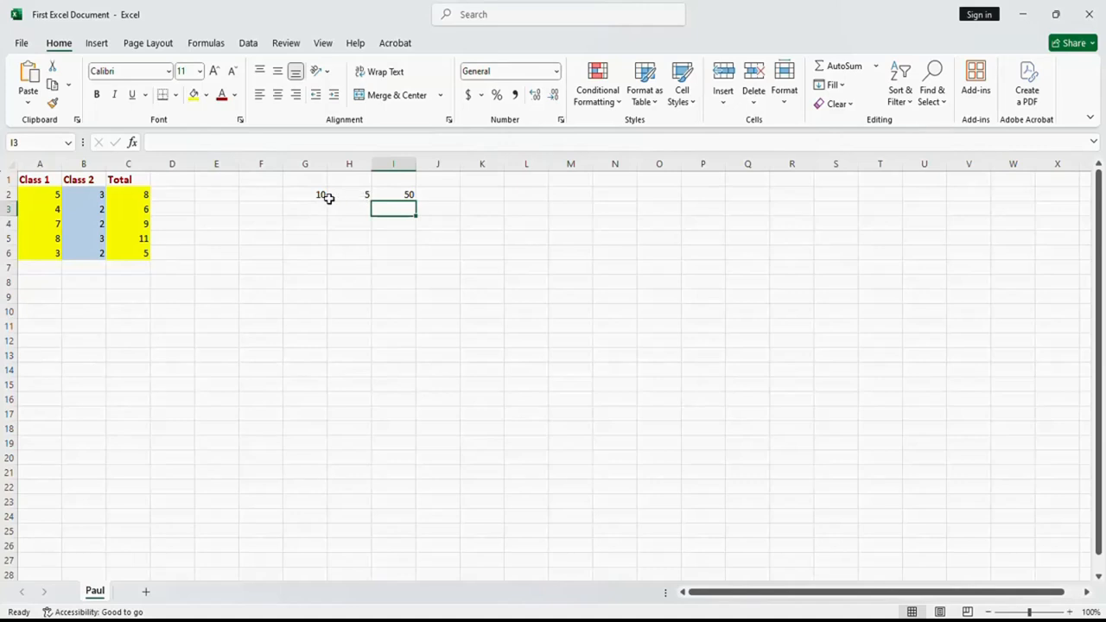
- Replace the multiplication operator in cell I2 with division so the formula reads =G2/H2
click(396, 194)
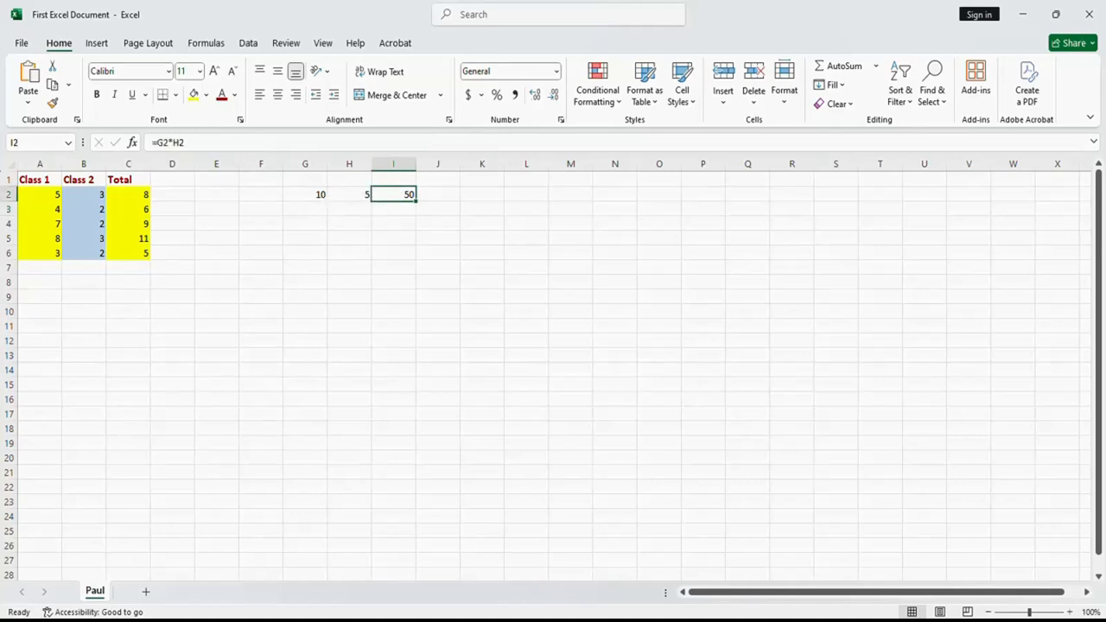
click(177, 143)
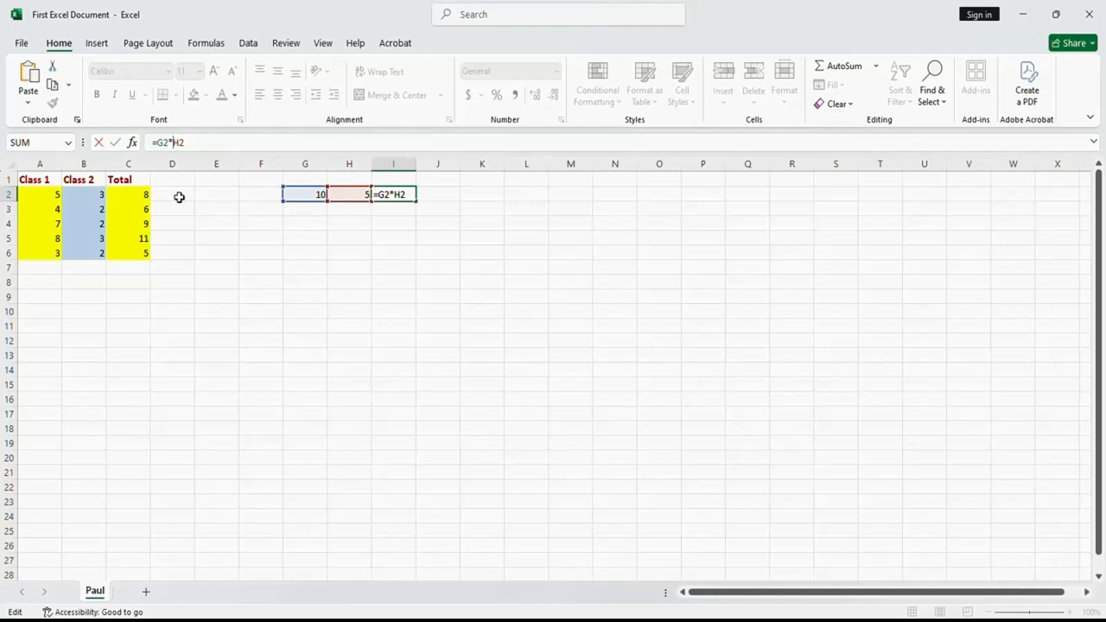
key(BackSpace)
text(/)
key(Return)
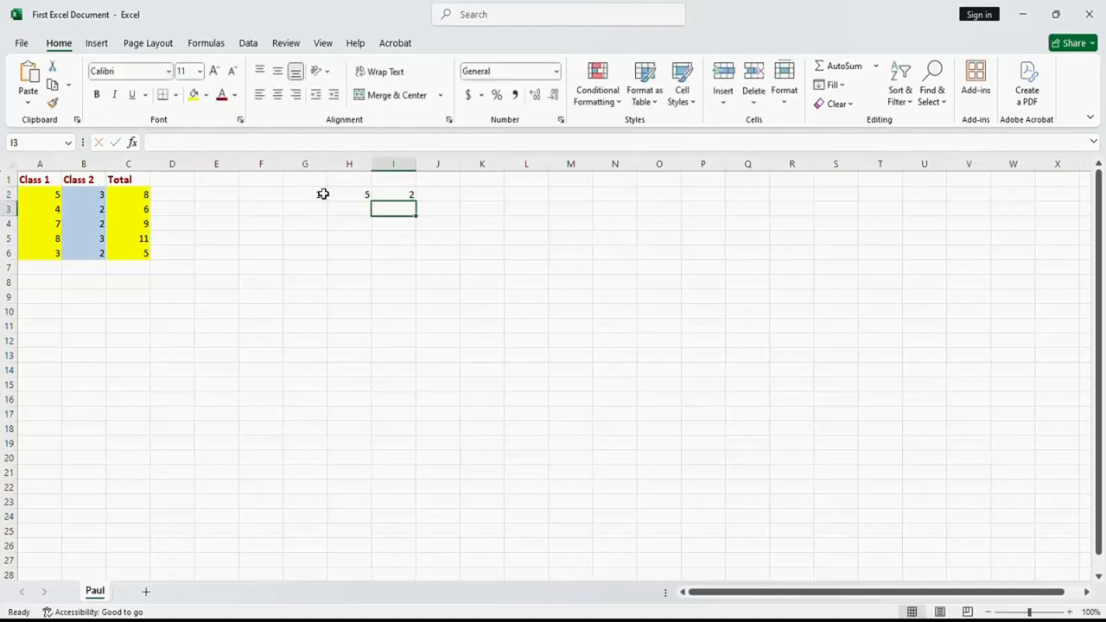
- Edit the division formula in cell I2 into the addition formula =G2+H2 and reselect the cell
click(403, 195)
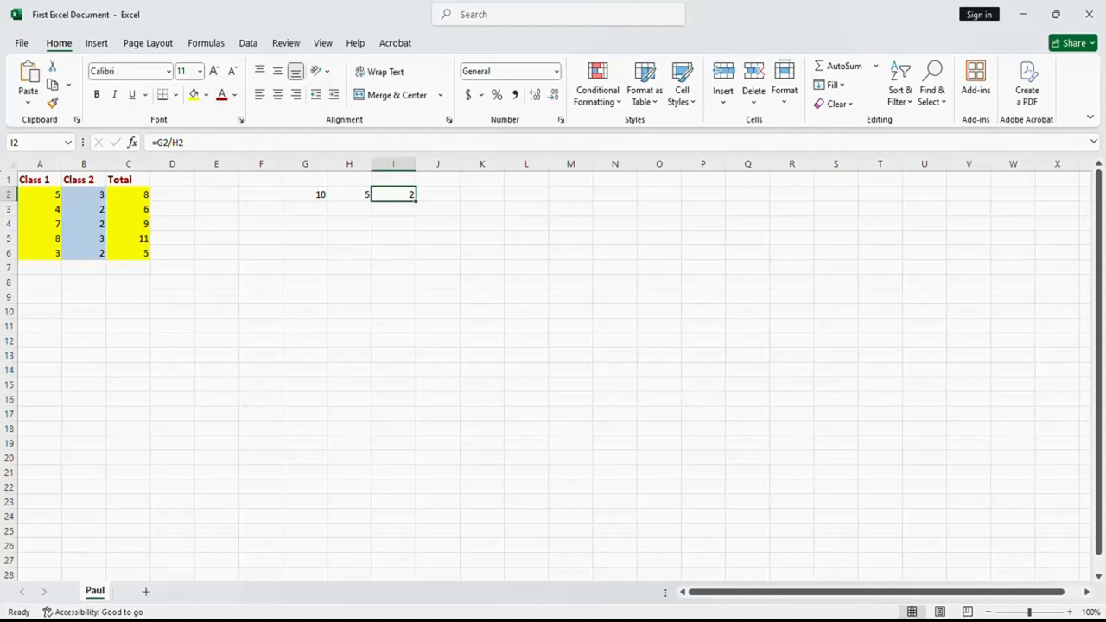
click(170, 143)
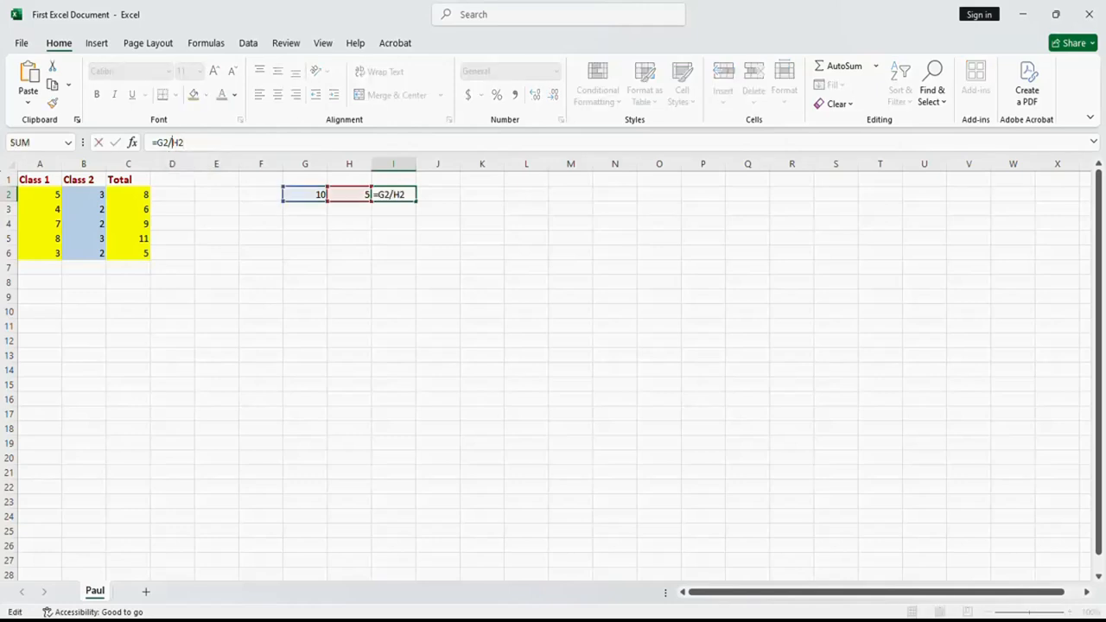
key(BackSpace)
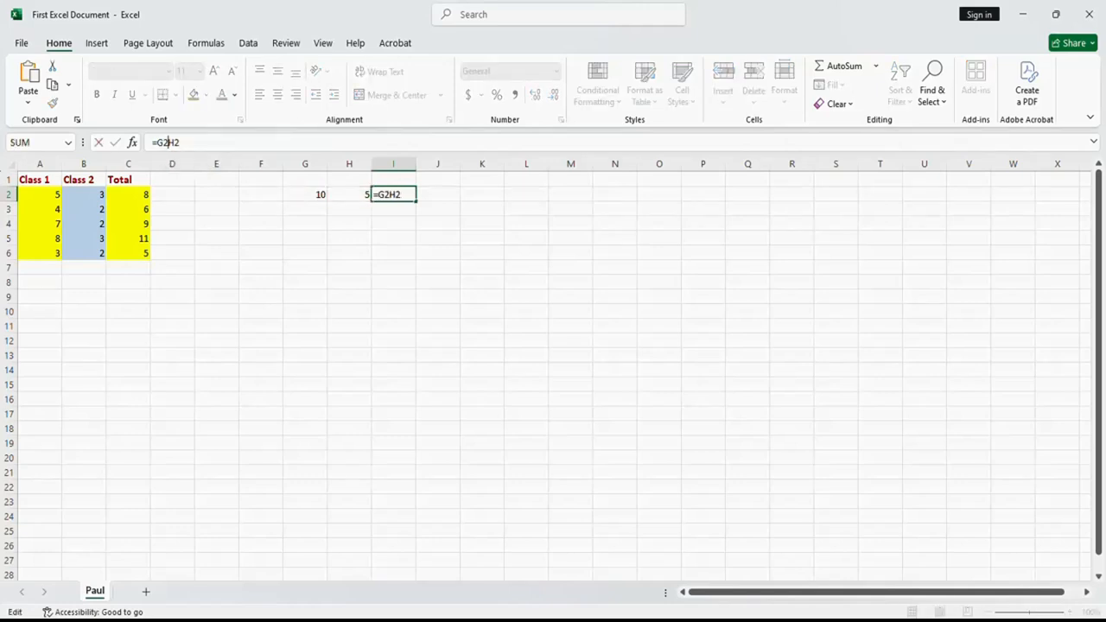
text(+)
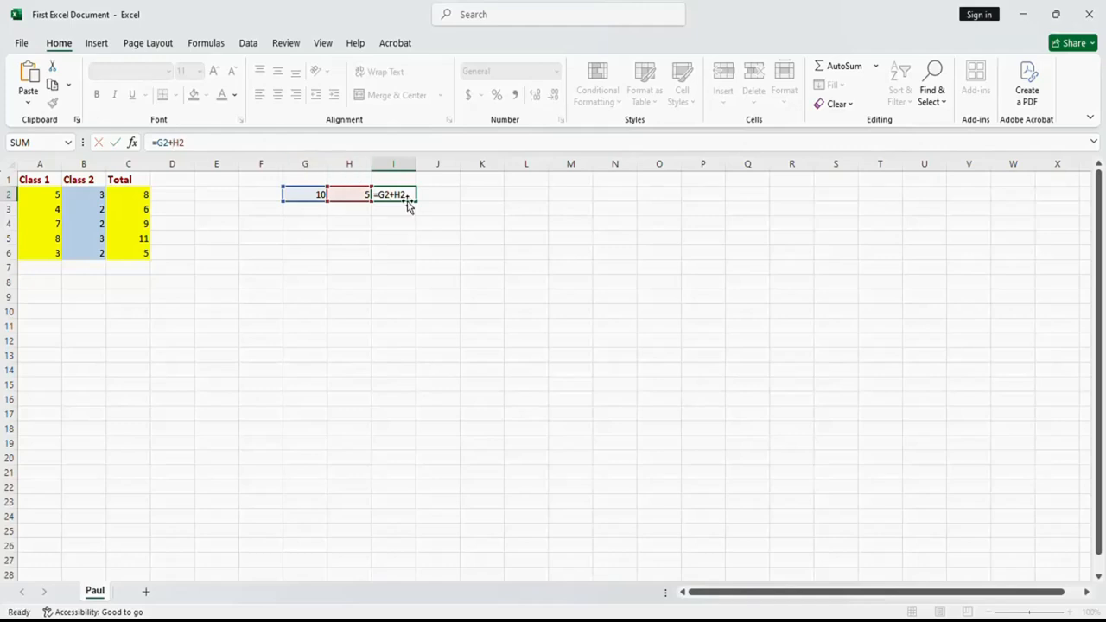
click(407, 207)
click(401, 193)
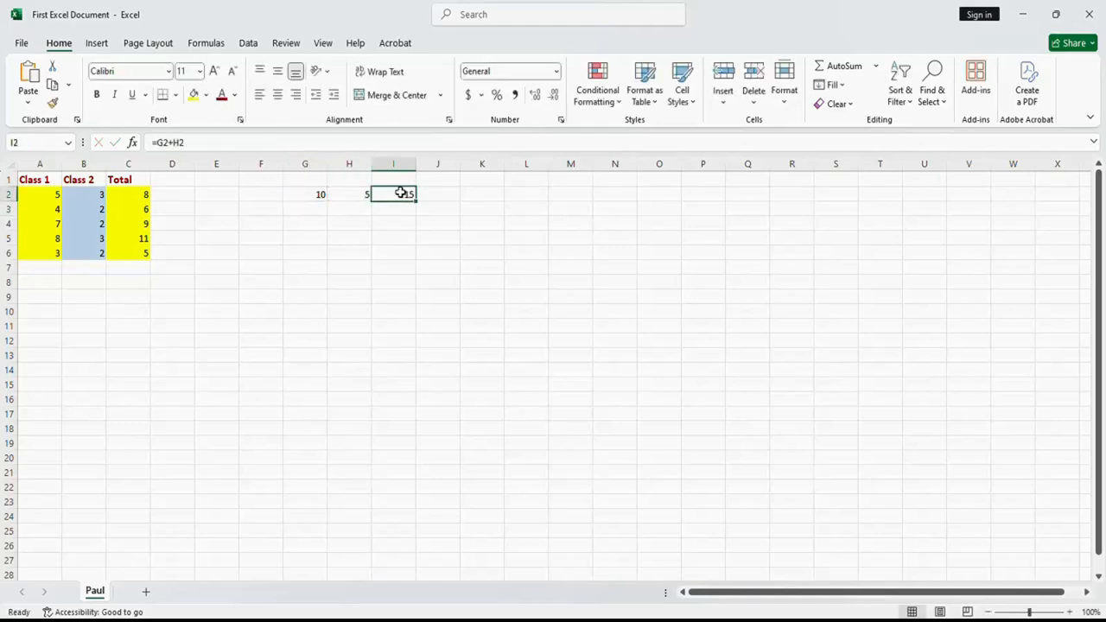